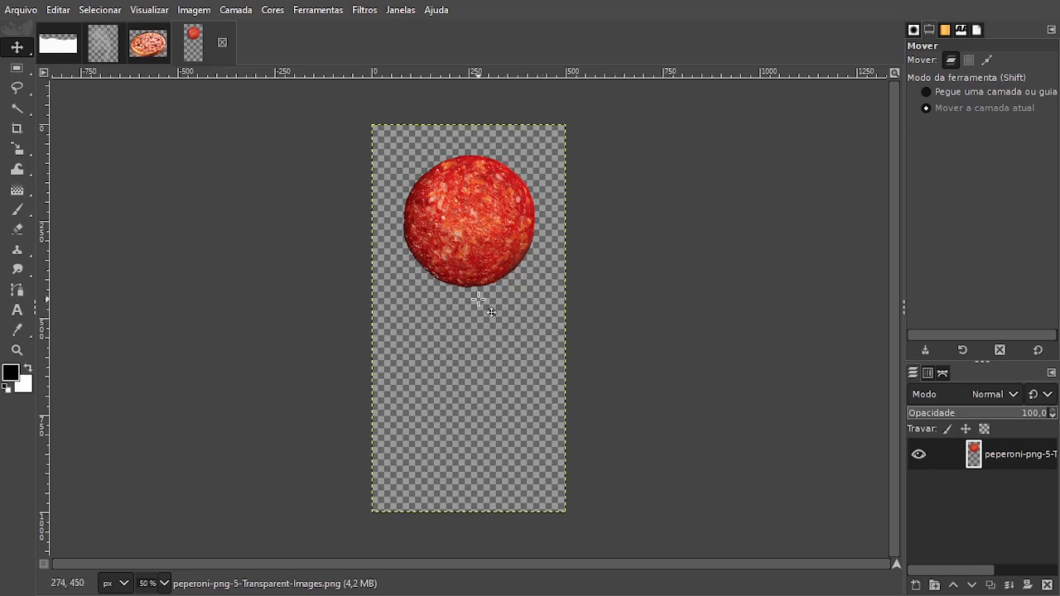
click(56, 47)
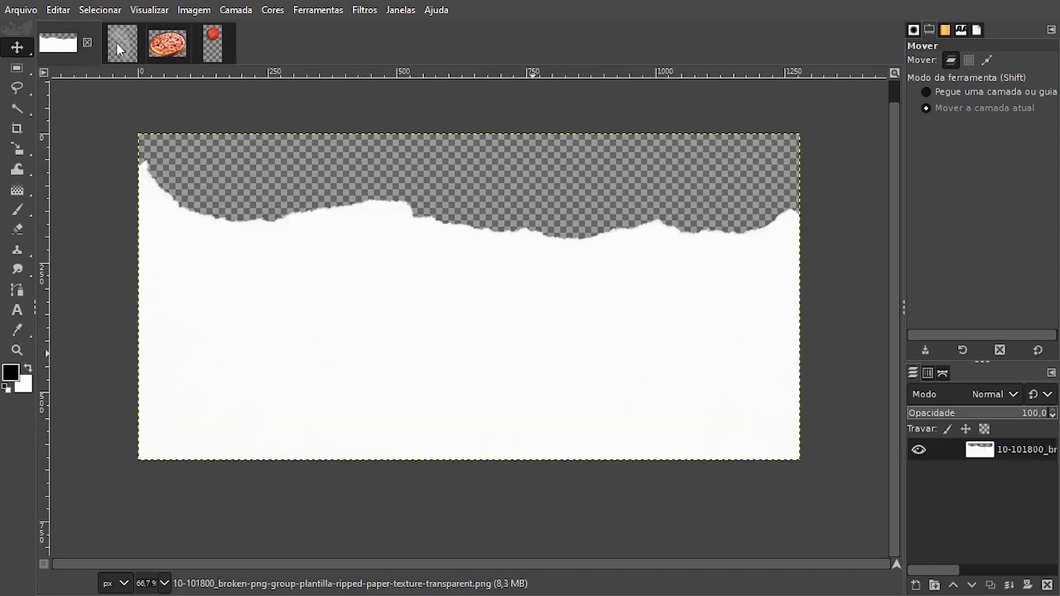
click(114, 48)
click(164, 50)
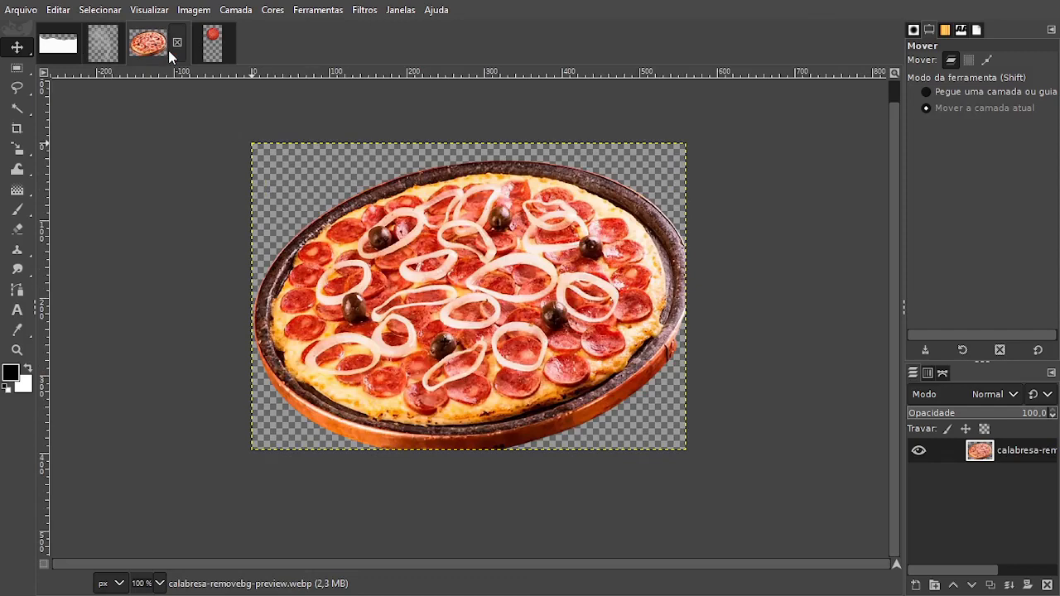
- Create a new image 1080 px wide and 1080 px high
click(30, 13)
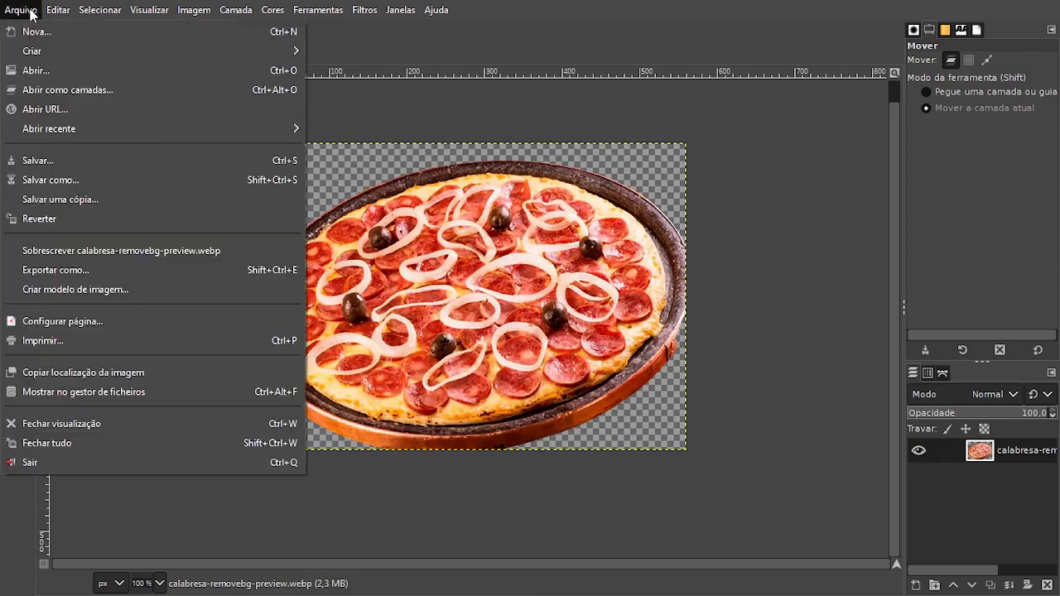
click(36, 31)
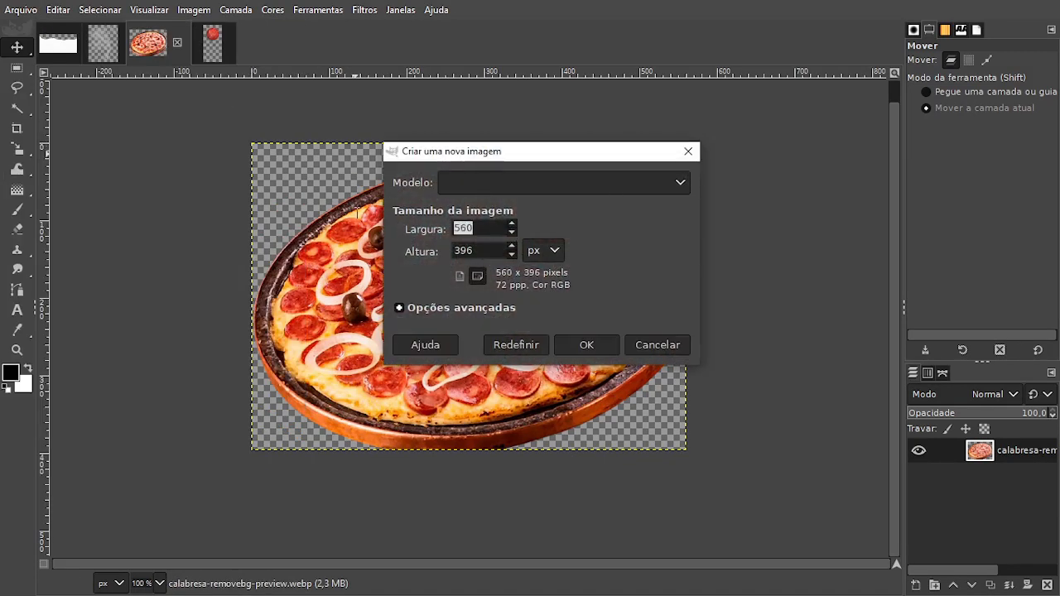
text(561)
key(Tab)
key(shift+Tab)
text(1080)
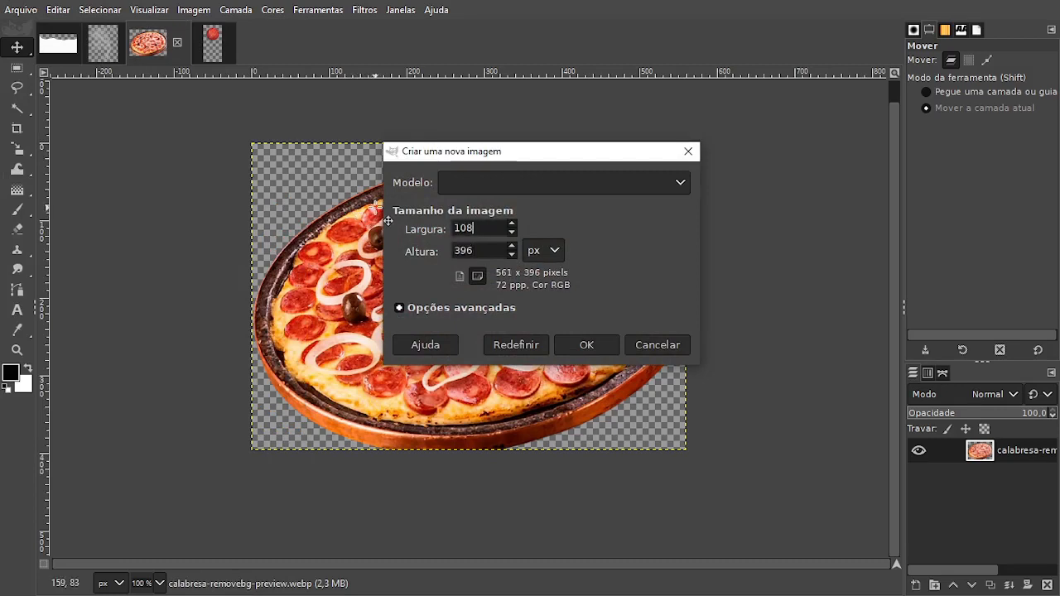
key(Tab)
text(1080)
key(Return)
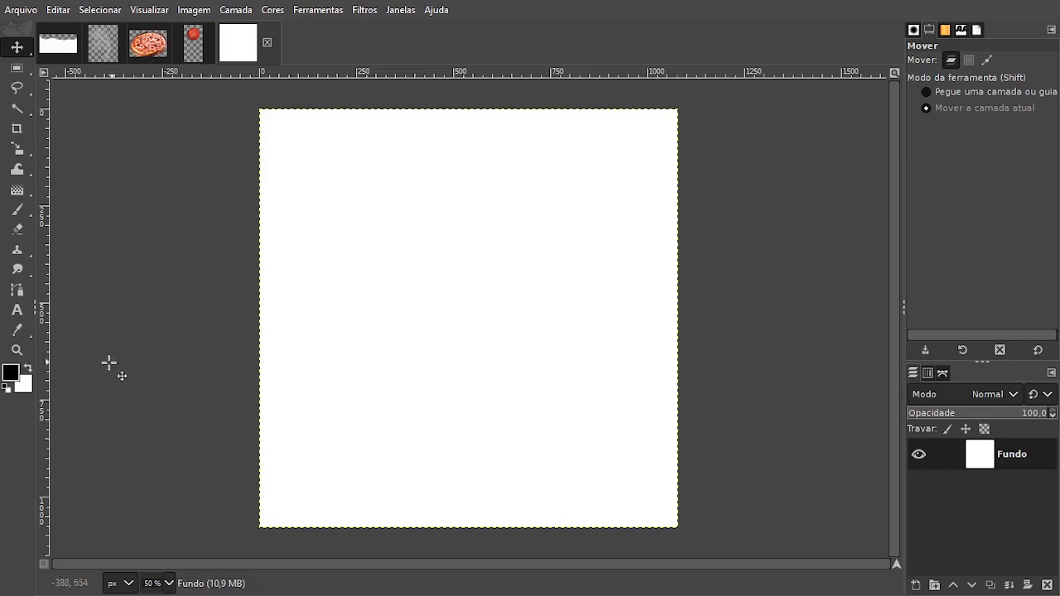
- Set the foreground colour to bright red, f60000
click(12, 379)
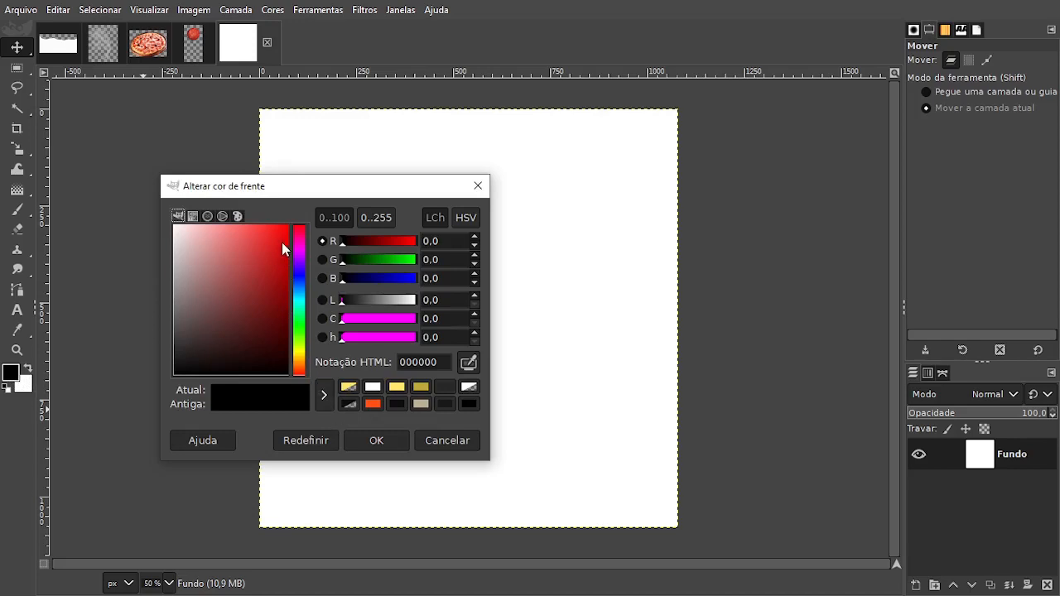
drag(282, 242, 296, 237)
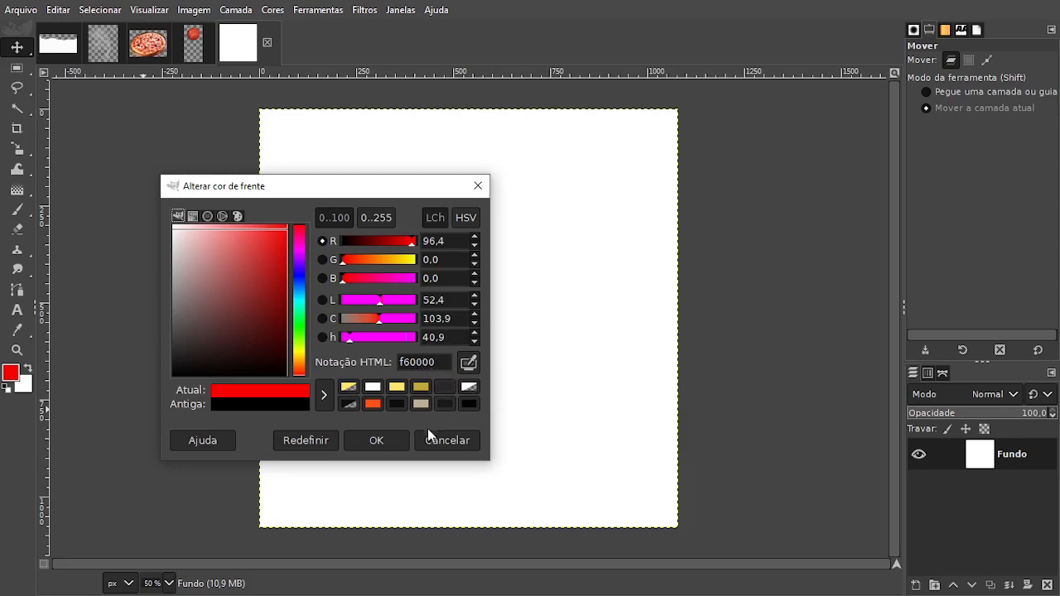
click(387, 439)
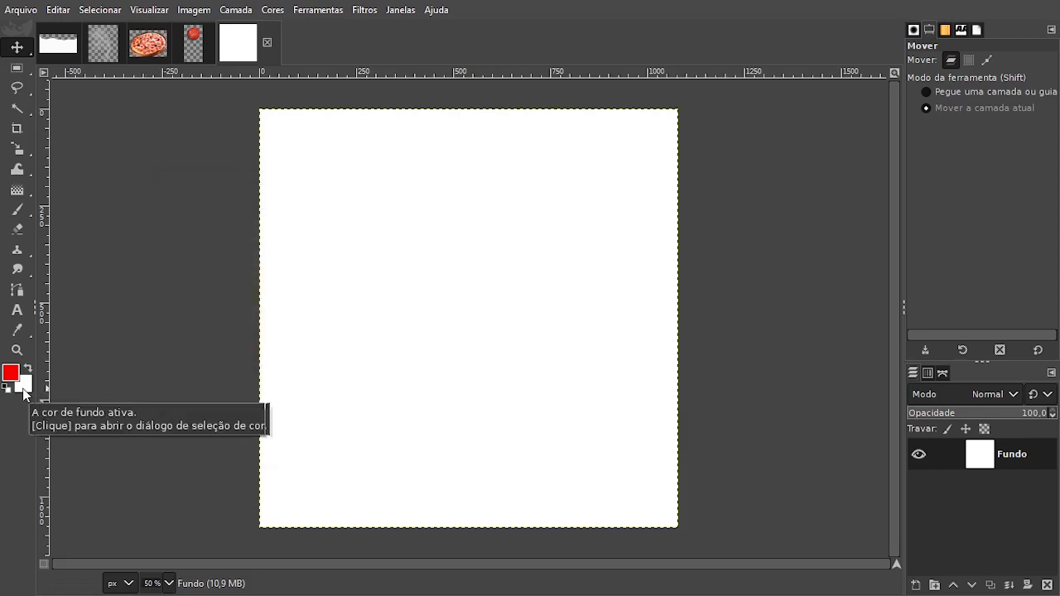
- Set the background colour to dark red 872121, starting from the sampled foreground red
click(22, 386)
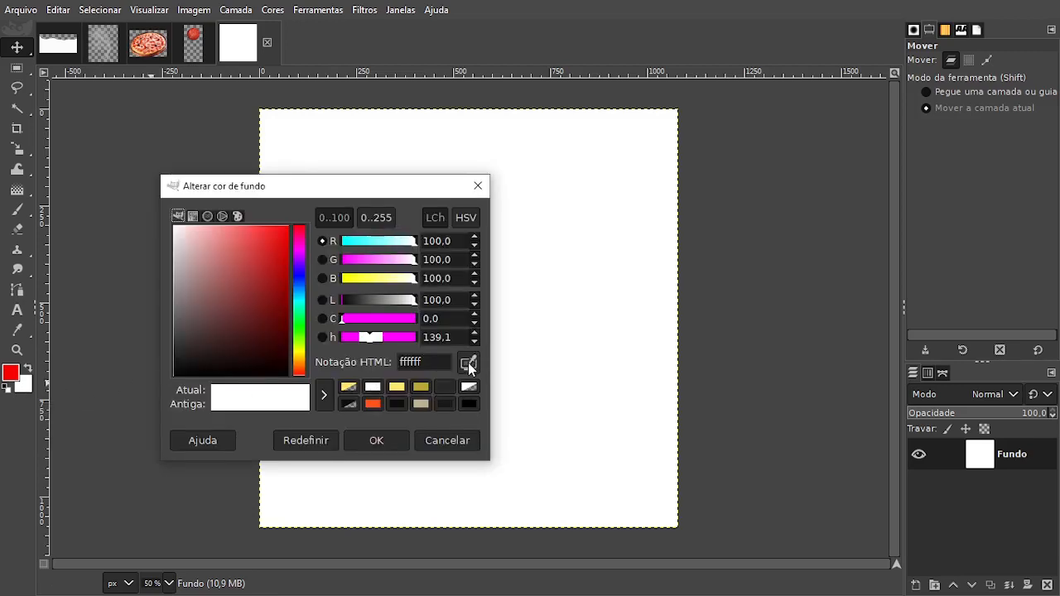
click(468, 364)
click(10, 373)
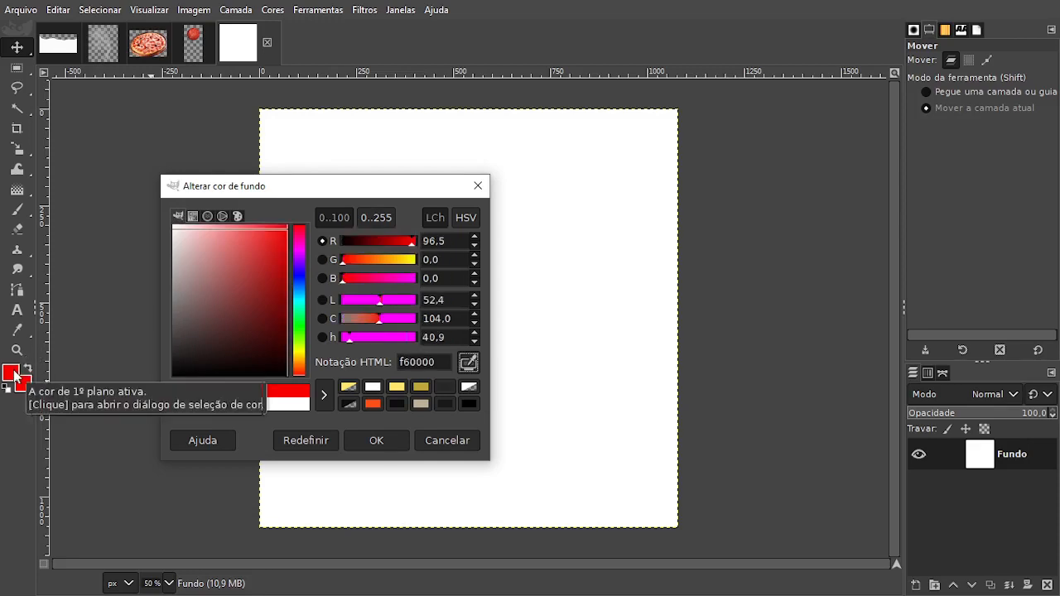
mouse_move(265, 289)
mouse_down()
mouse_move(256, 310)
mouse_move(260, 296)
mouse_up()
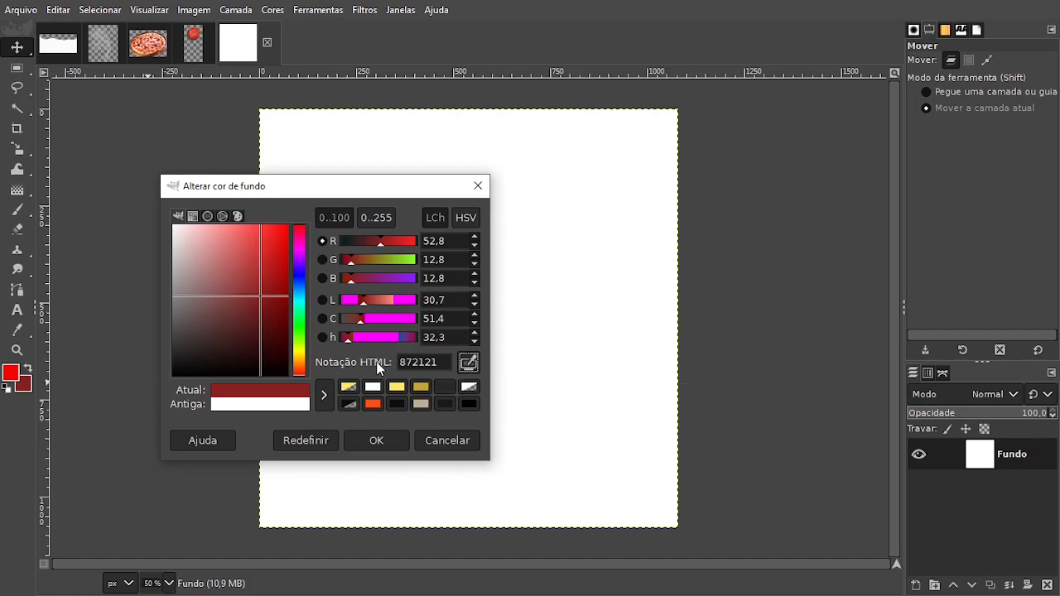
click(376, 440)
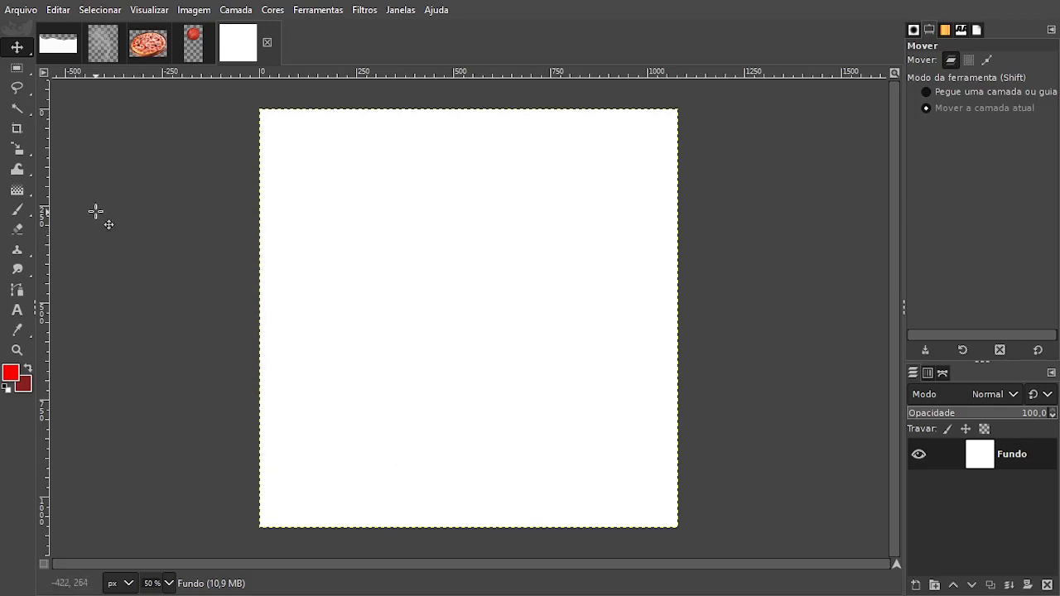
- Set up the Gradient tool with the smooth foreground-to-background gradient and the Linear shape
mouse_move(30, 198)
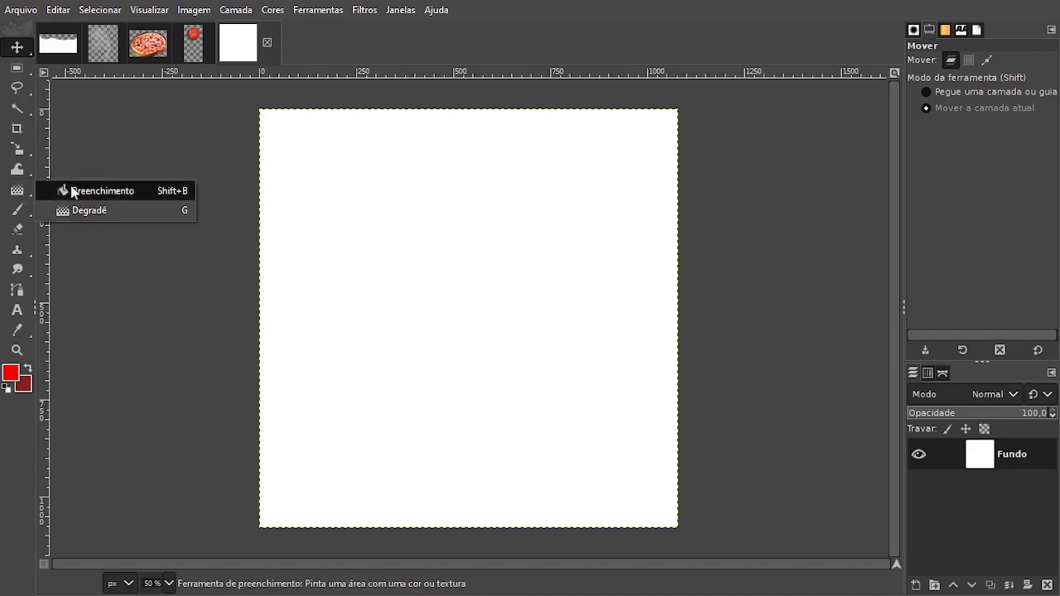
click(86, 209)
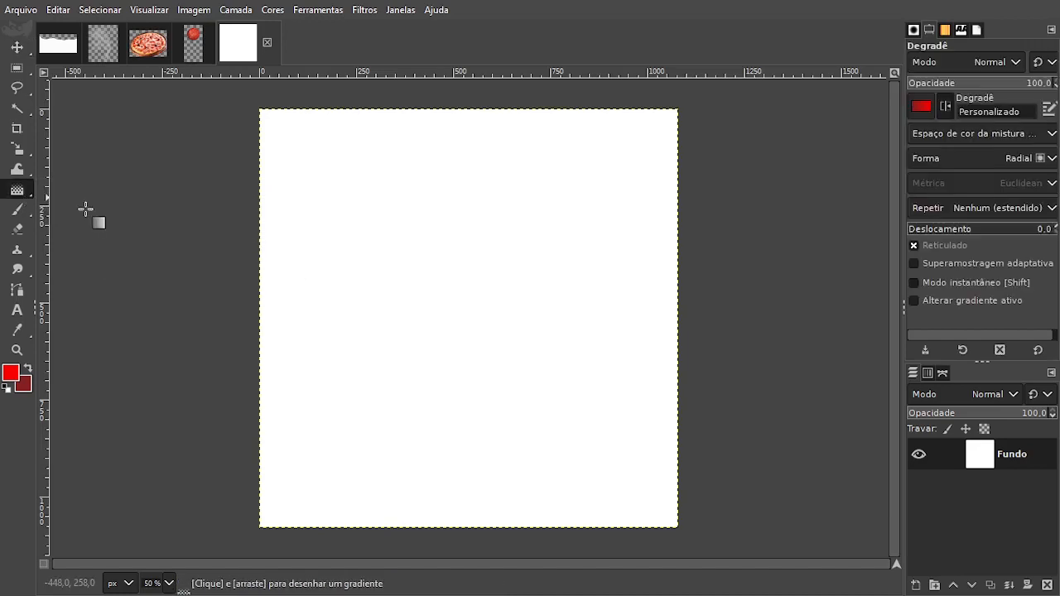
click(923, 106)
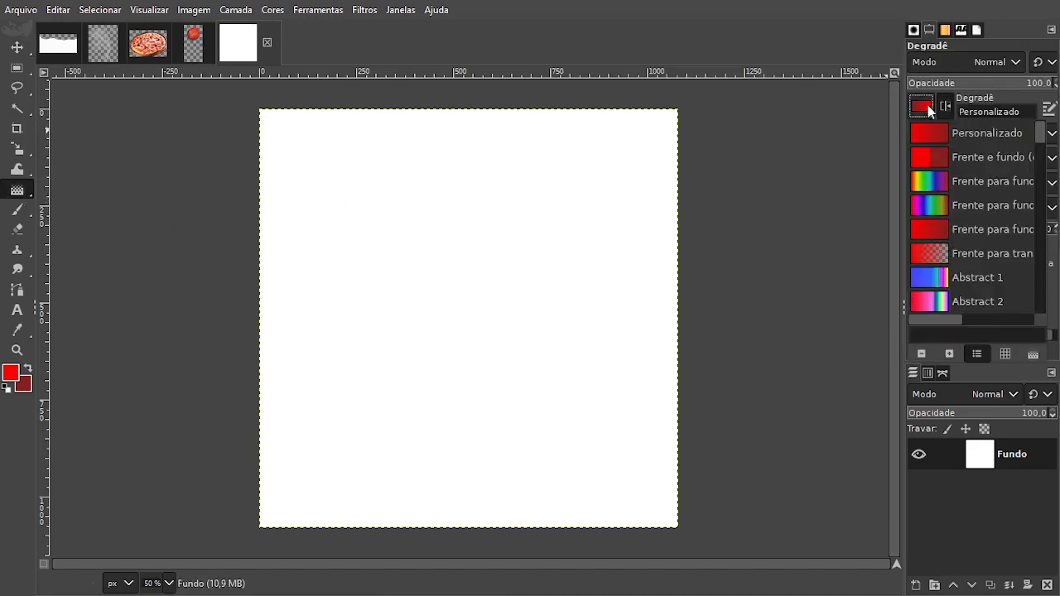
click(942, 236)
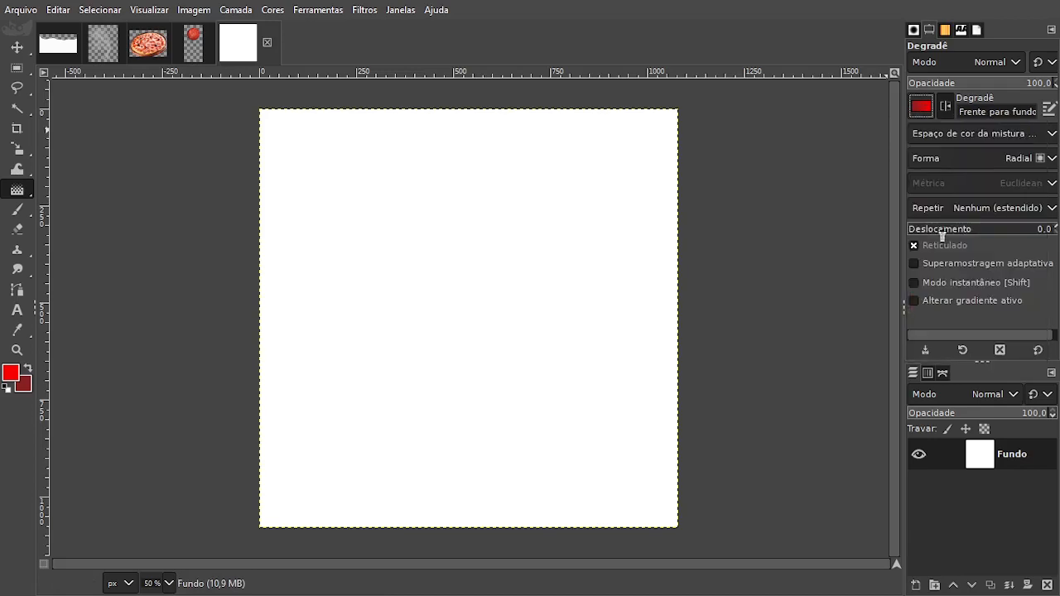
click(947, 158)
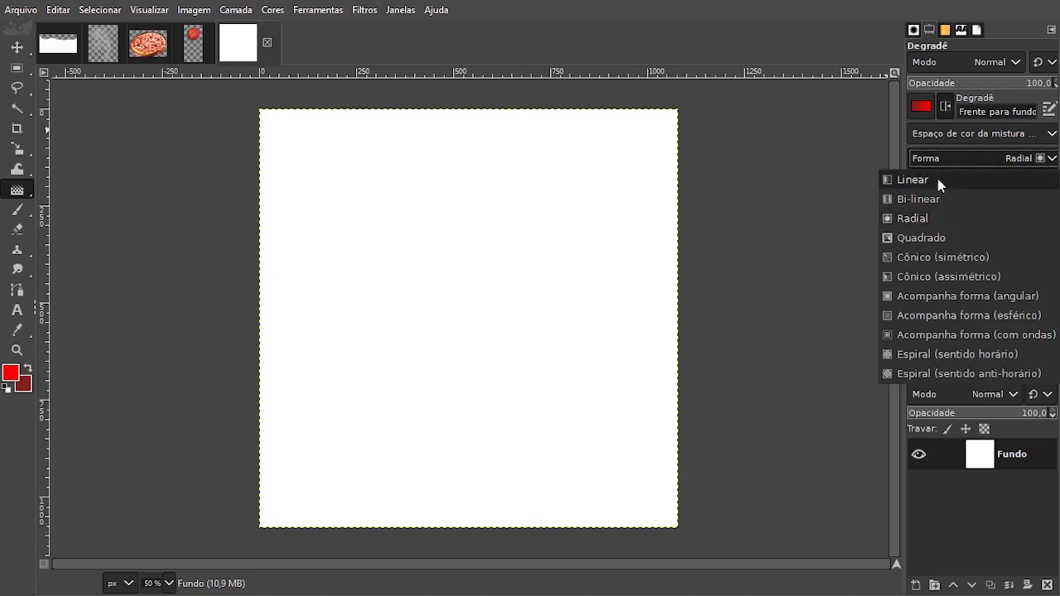
click(937, 178)
- Fill the Fundo layer with a vertical gradient from just above the canvas, about (530, -18), down to about (522, 976) px
drag(458, 166, 461, 488)
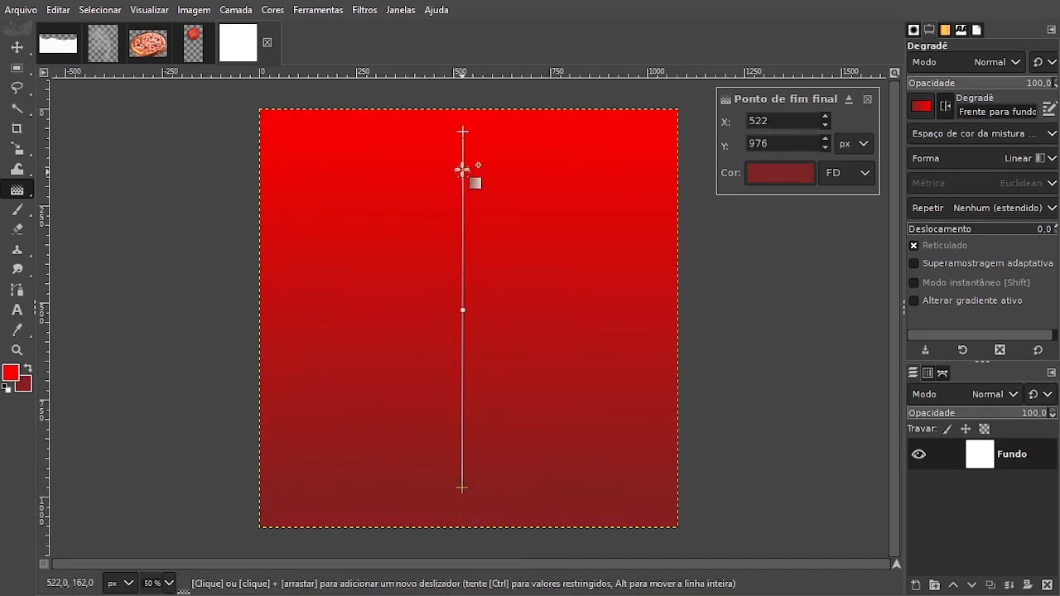
drag(461, 130, 464, 102)
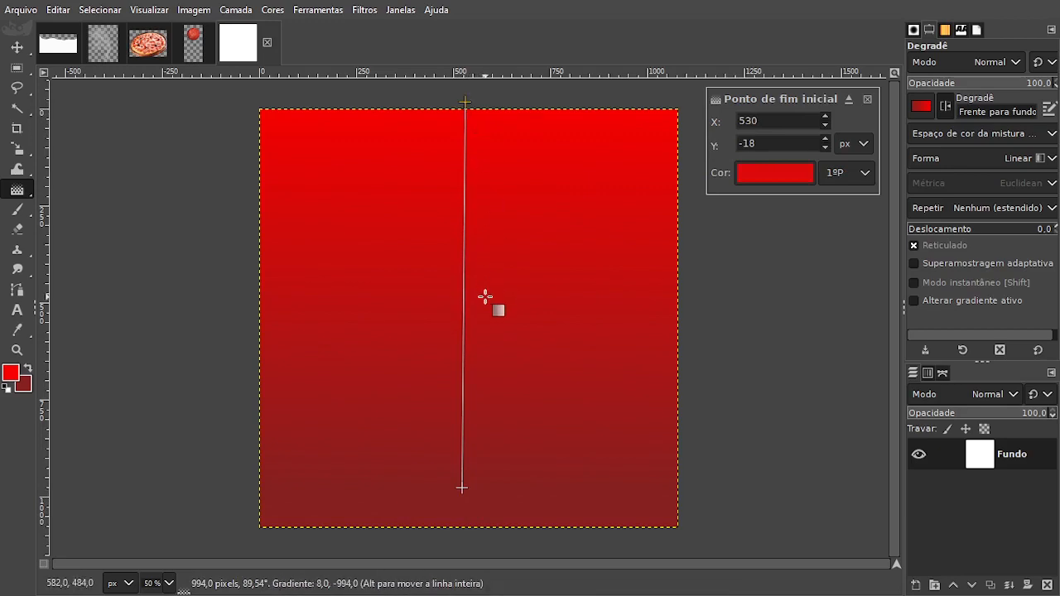
scroll(486, 298, down, 2)
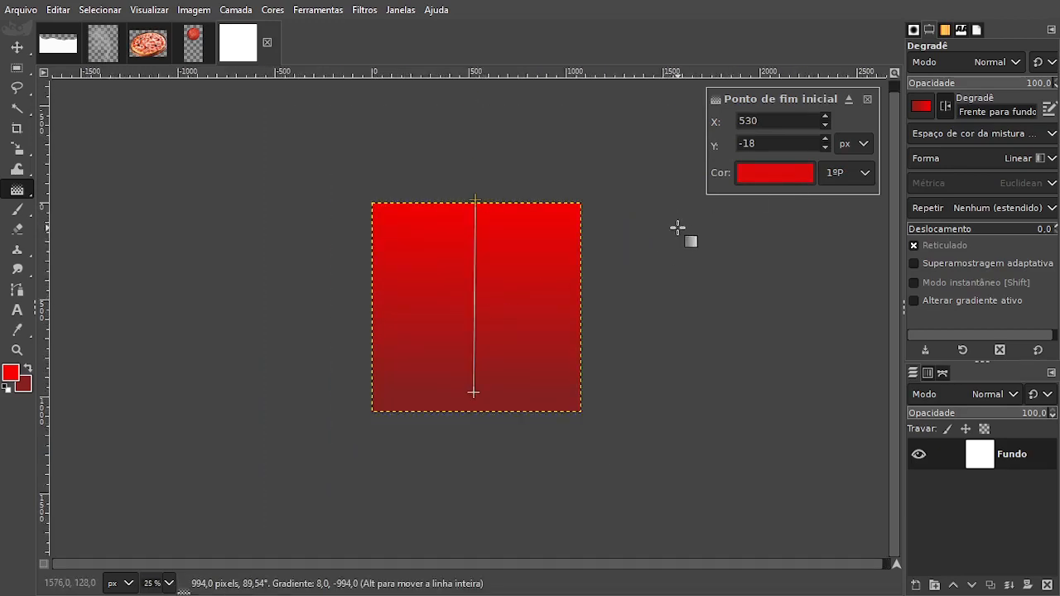
click(866, 100)
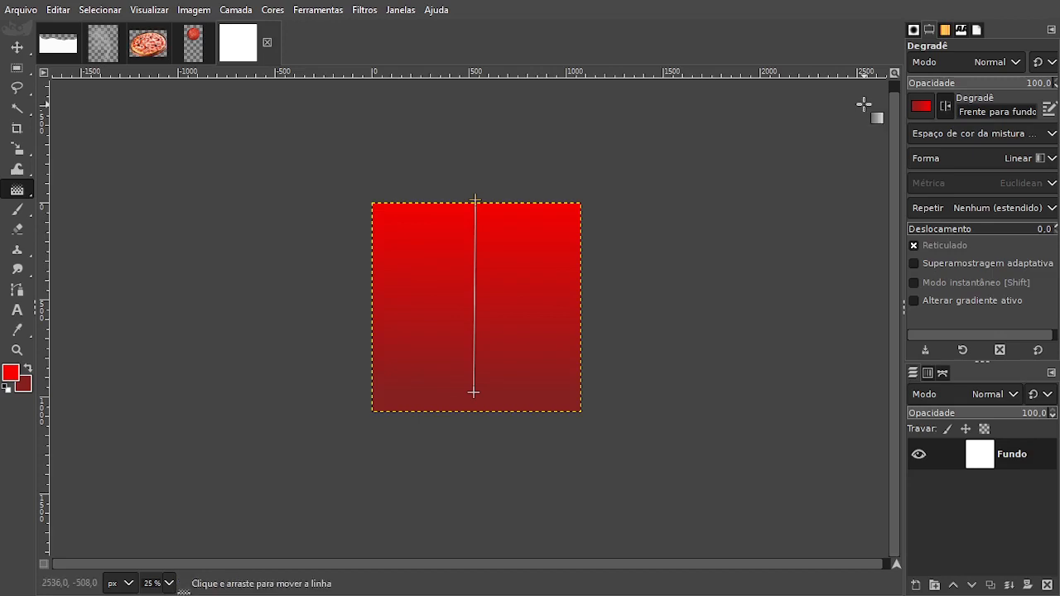
click(13, 48)
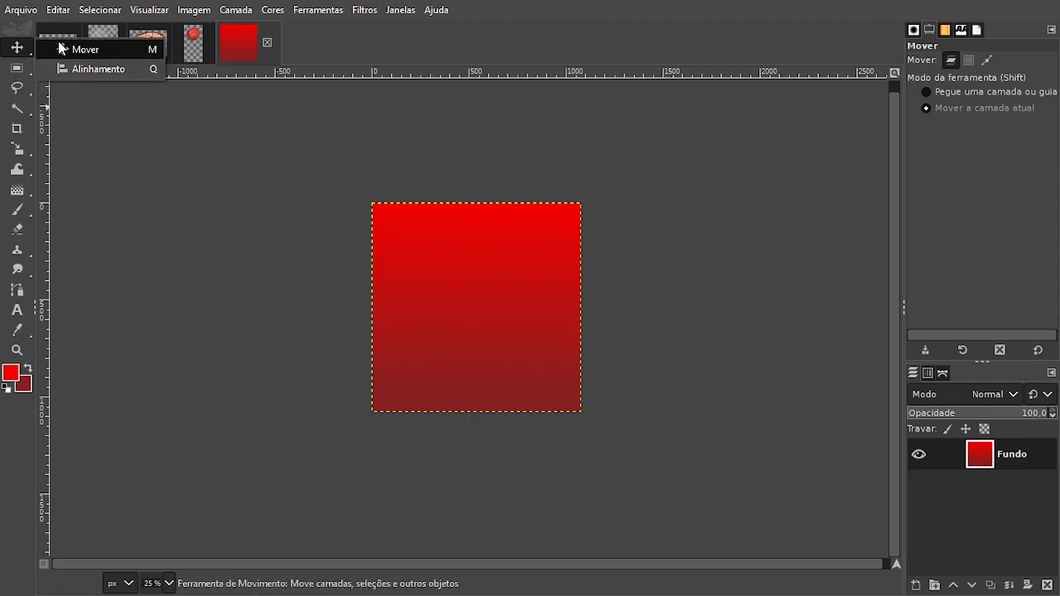
- Copy the ripped-paper image and paste it into the red gradient image as a new layer
click(58, 43)
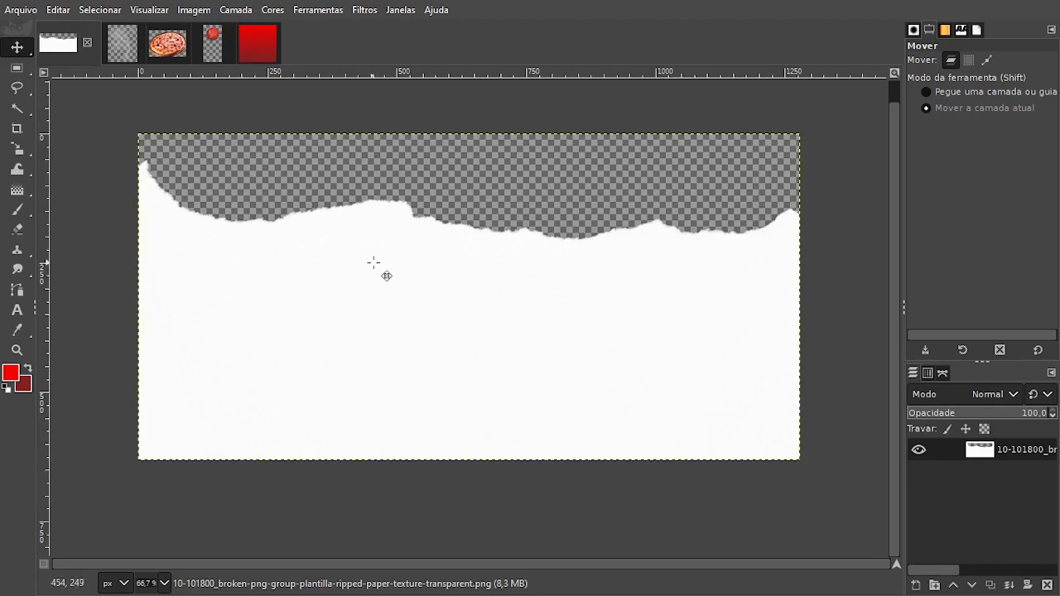
key(ctrl)
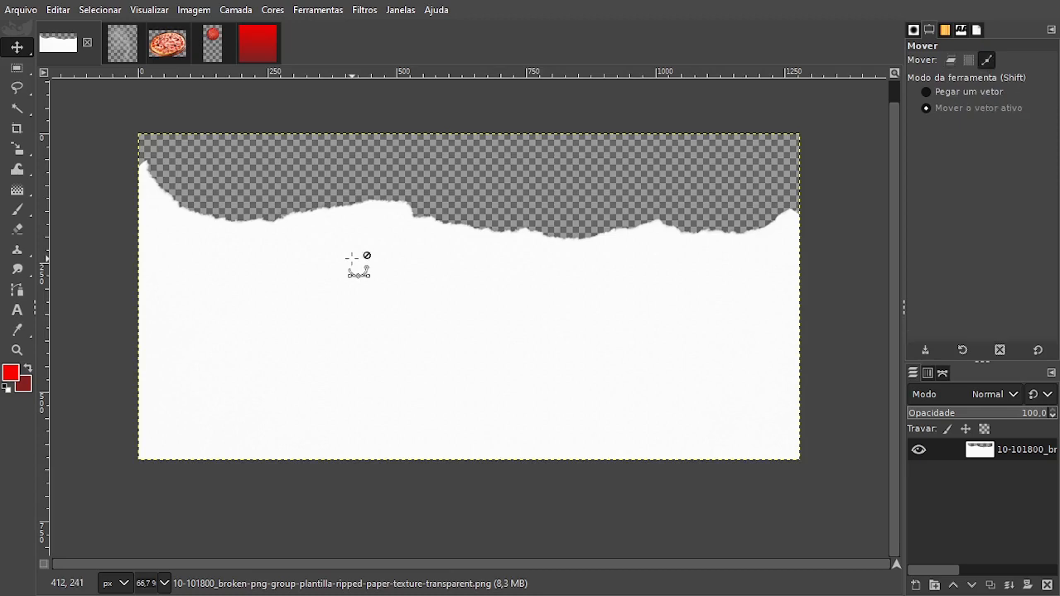
click(257, 45)
key(ctrl)
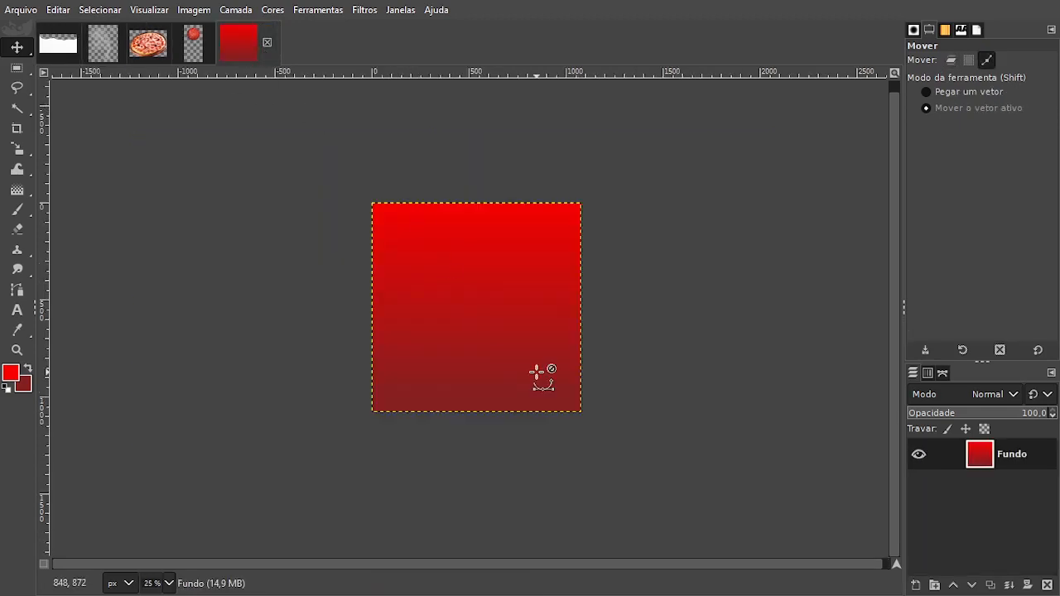
key(ctrl+v)
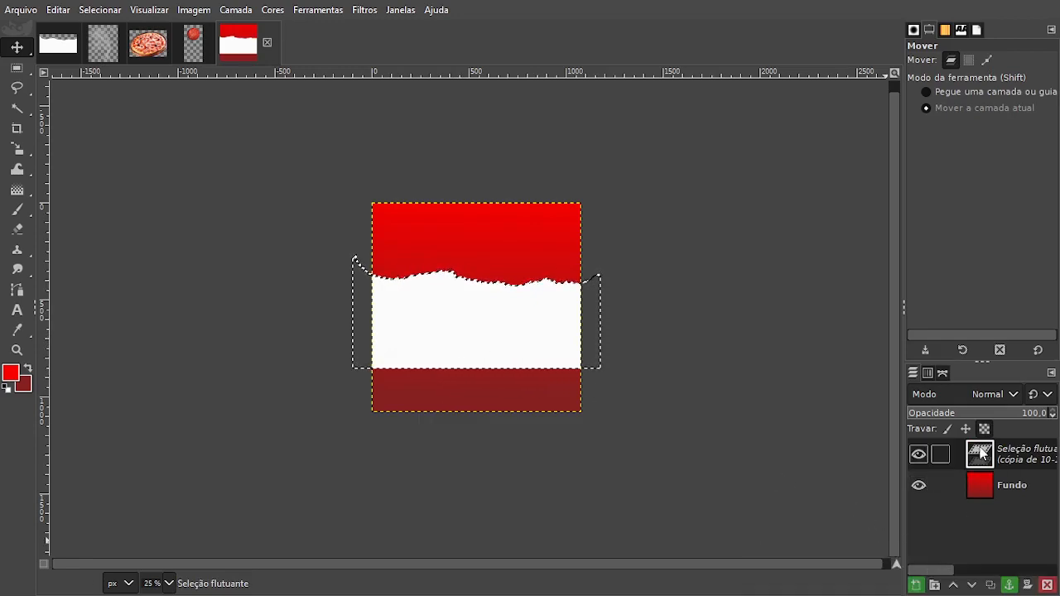
click(915, 586)
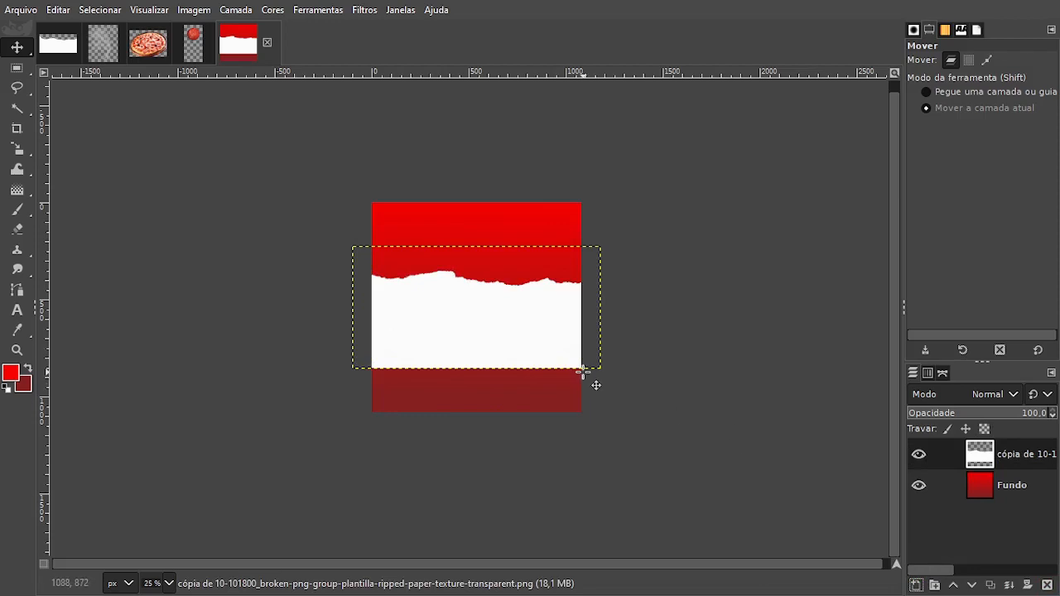
- Scale the ripped-paper layer proportionally to about 1575 × 776 px and position it over the lower half of the canvas
key(shift+s)
click(583, 372)
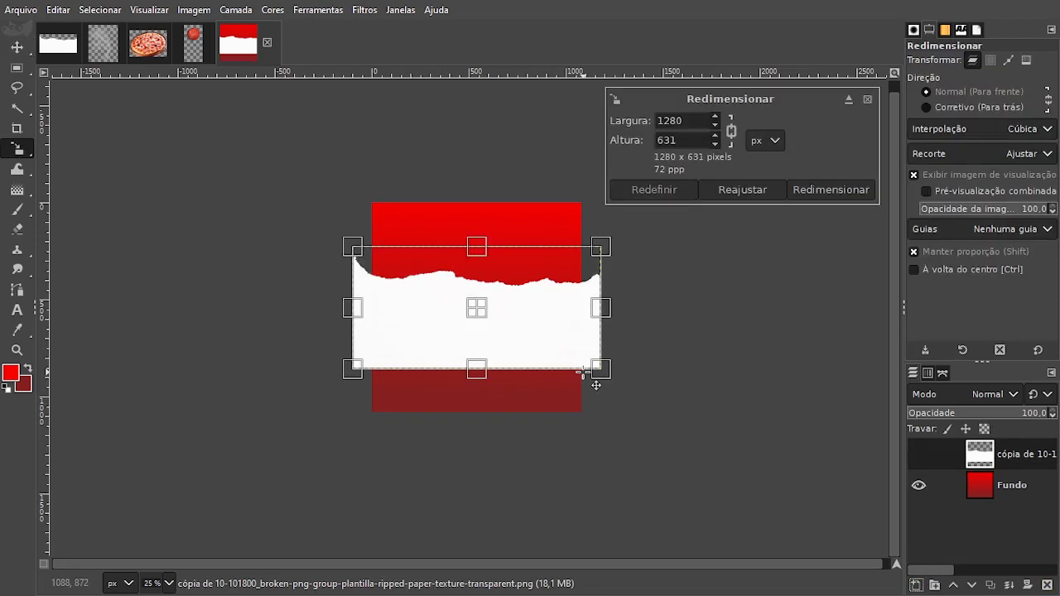
drag(583, 373, 643, 401)
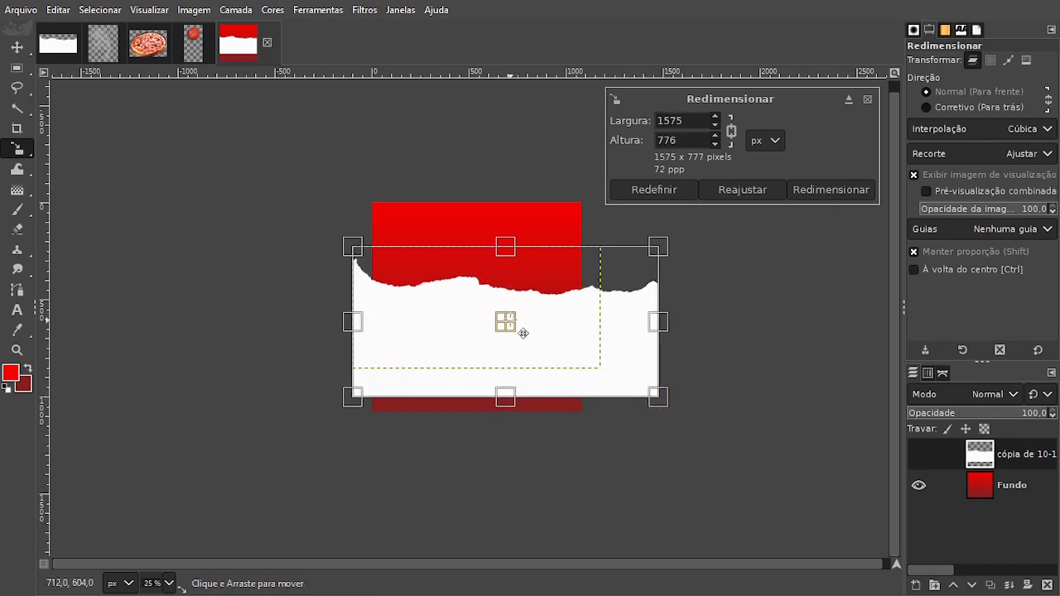
drag(522, 331, 488, 346)
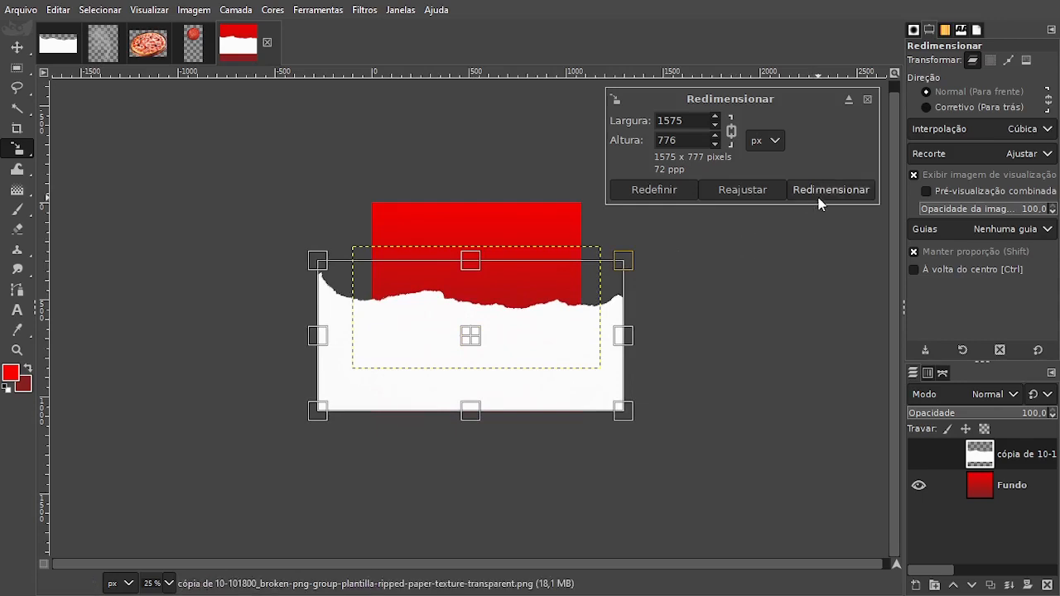
click(852, 189)
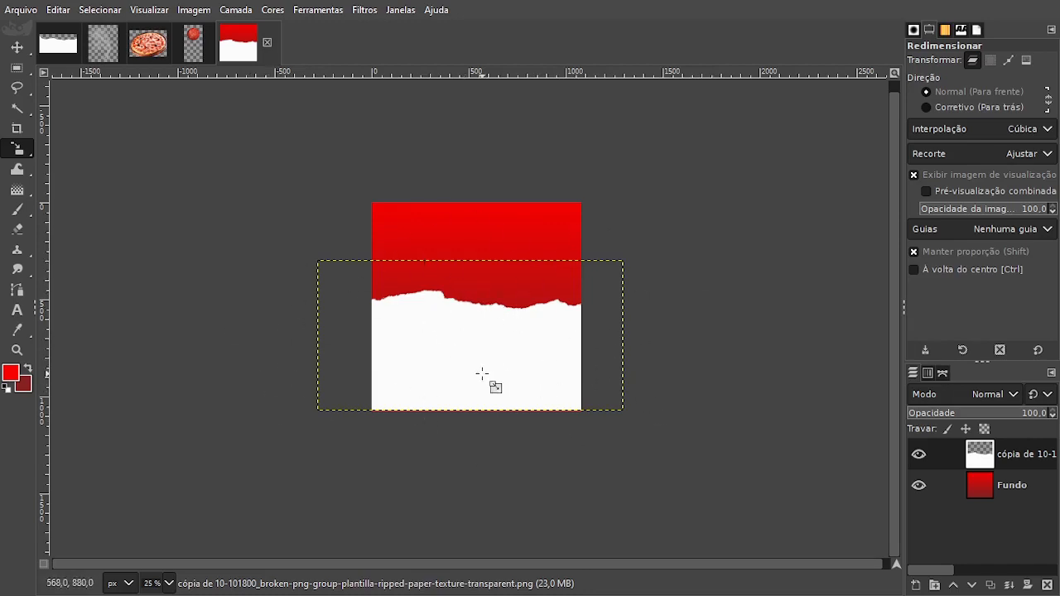
- Set the foreground colour to the saved light yellow, ffe66c
click(10, 374)
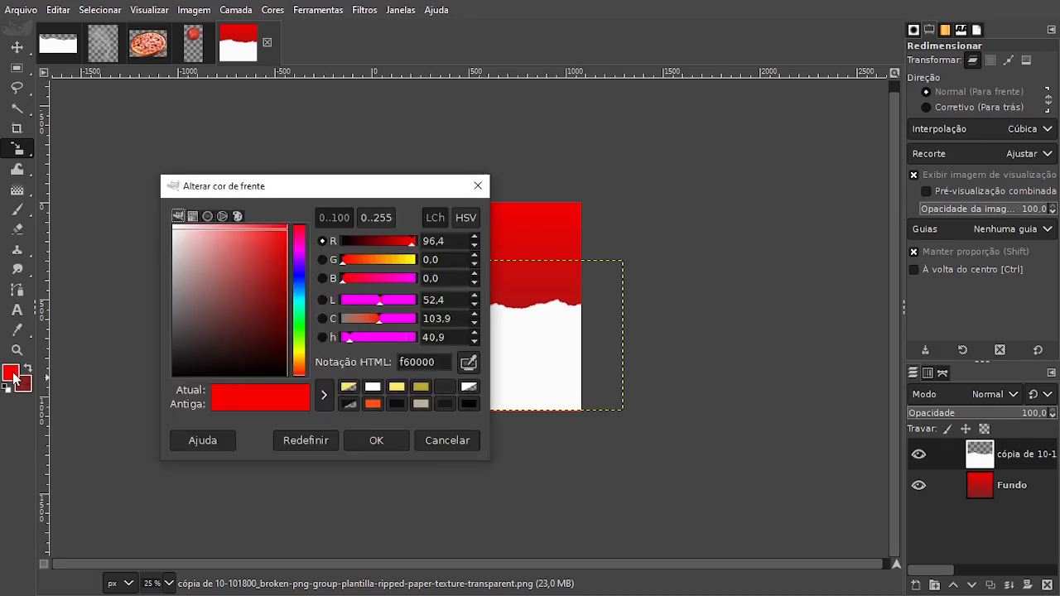
click(397, 389)
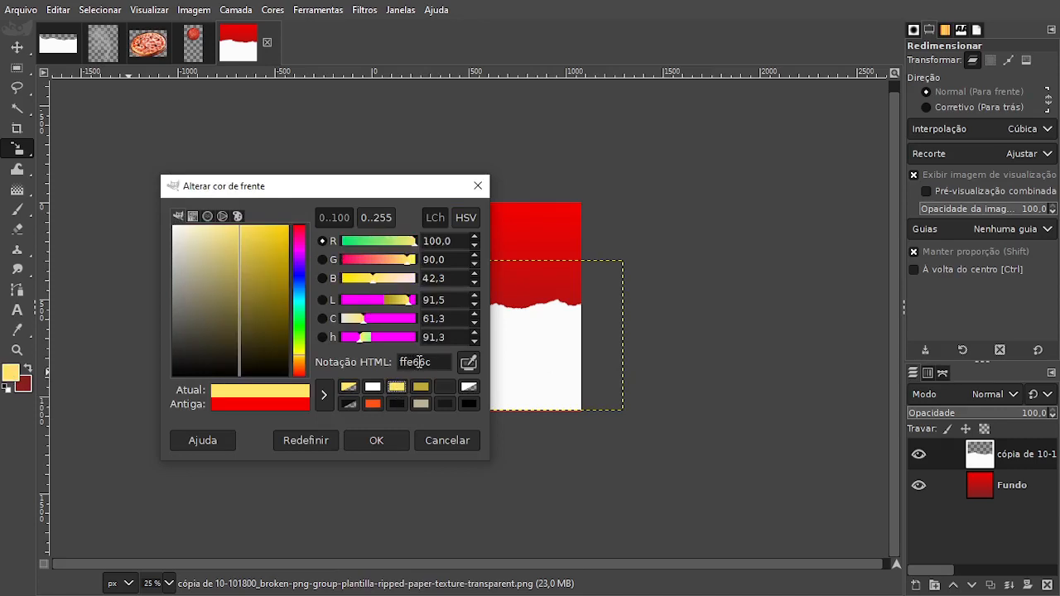
click(380, 439)
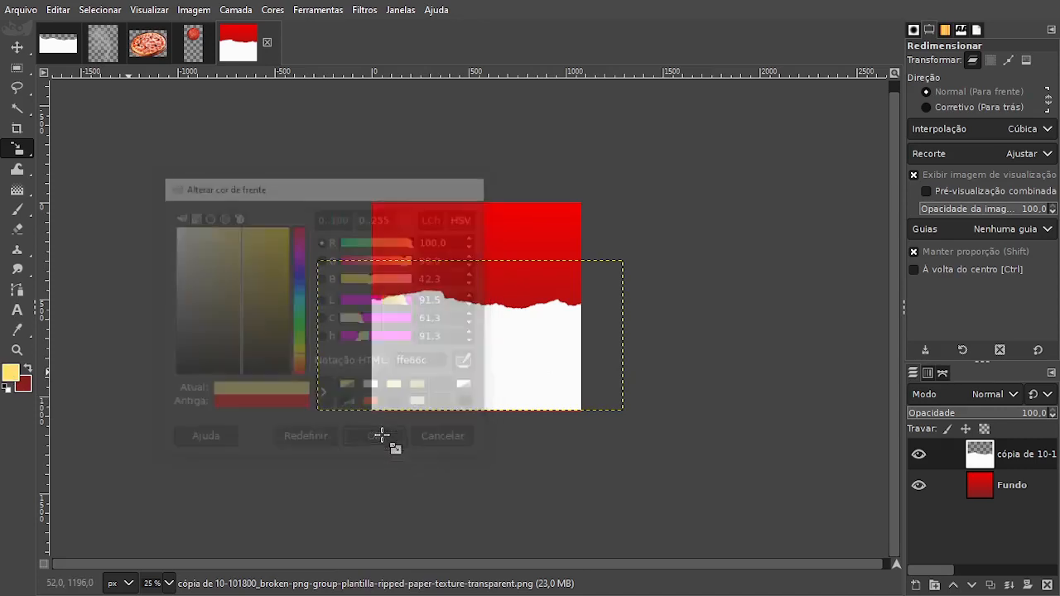
- Set the background colour to the saved dark yellow, bea739
click(27, 390)
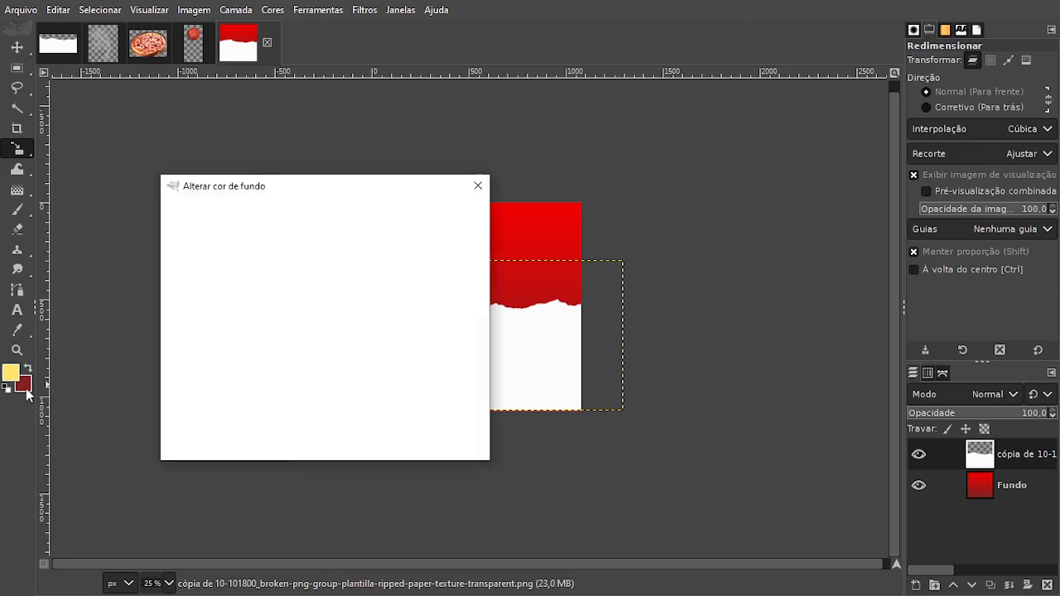
click(421, 387)
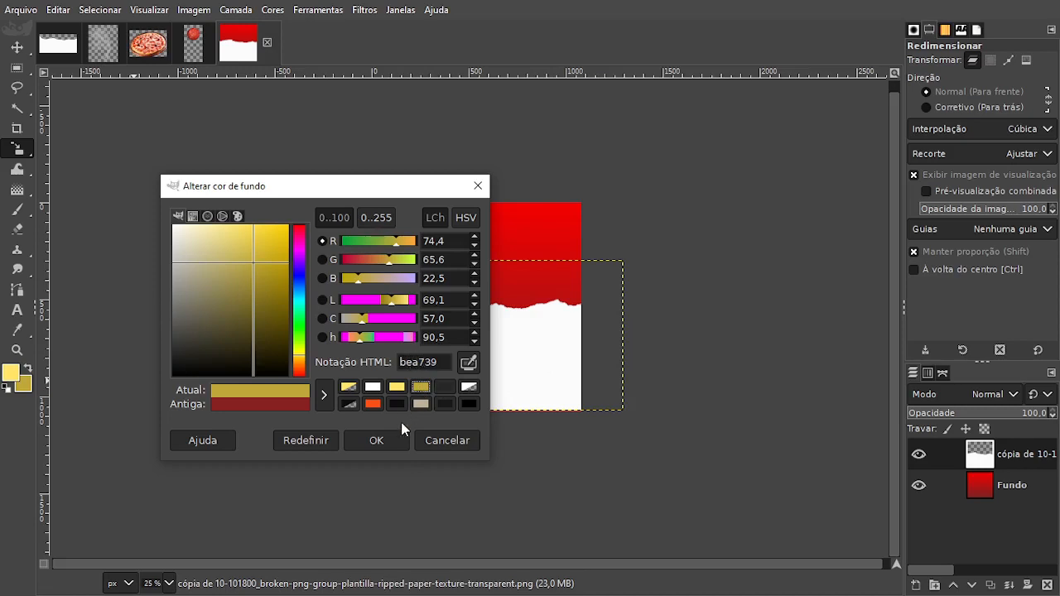
click(391, 444)
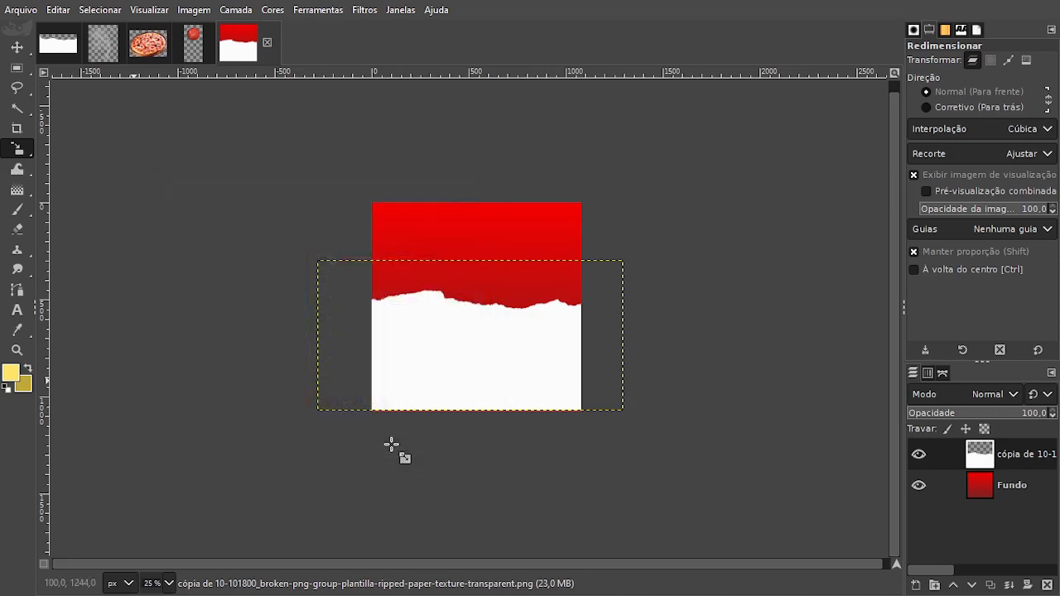
- Set up the Gradient tool with the foreground-to-background gradient and the Radial shape
click(27, 197)
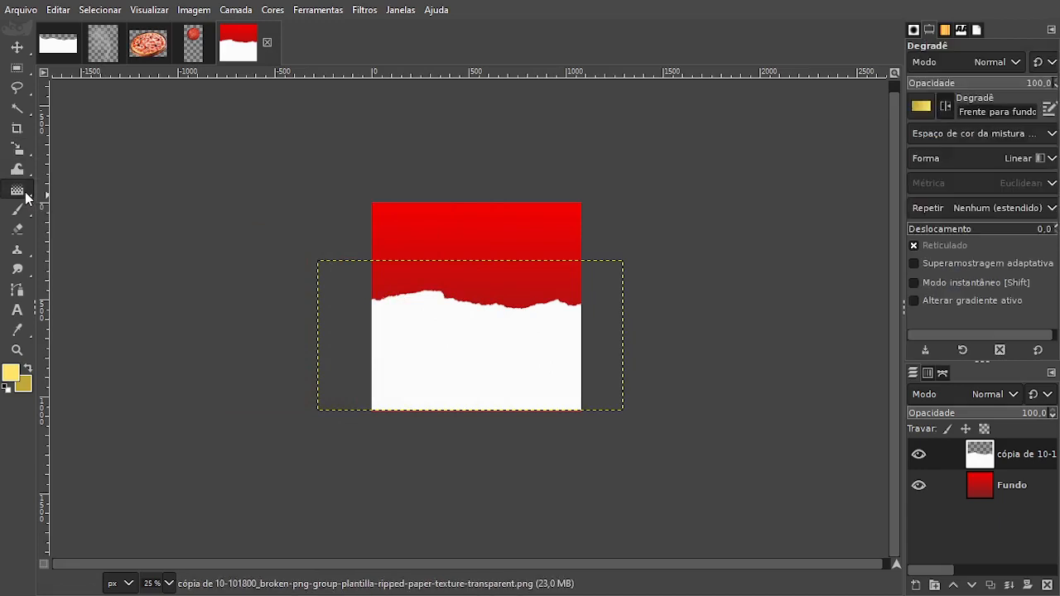
click(922, 109)
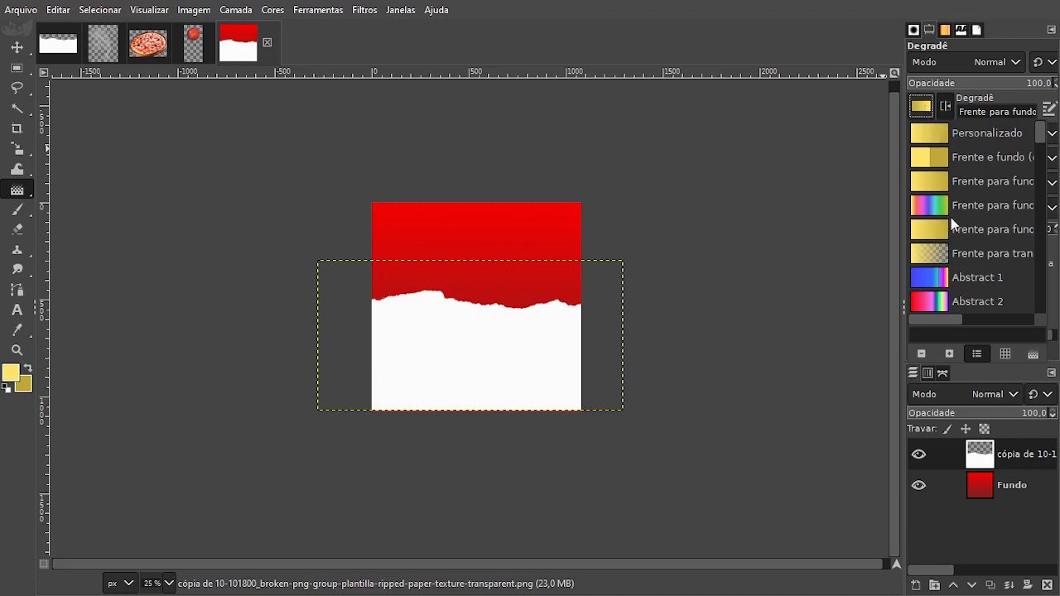
click(899, 218)
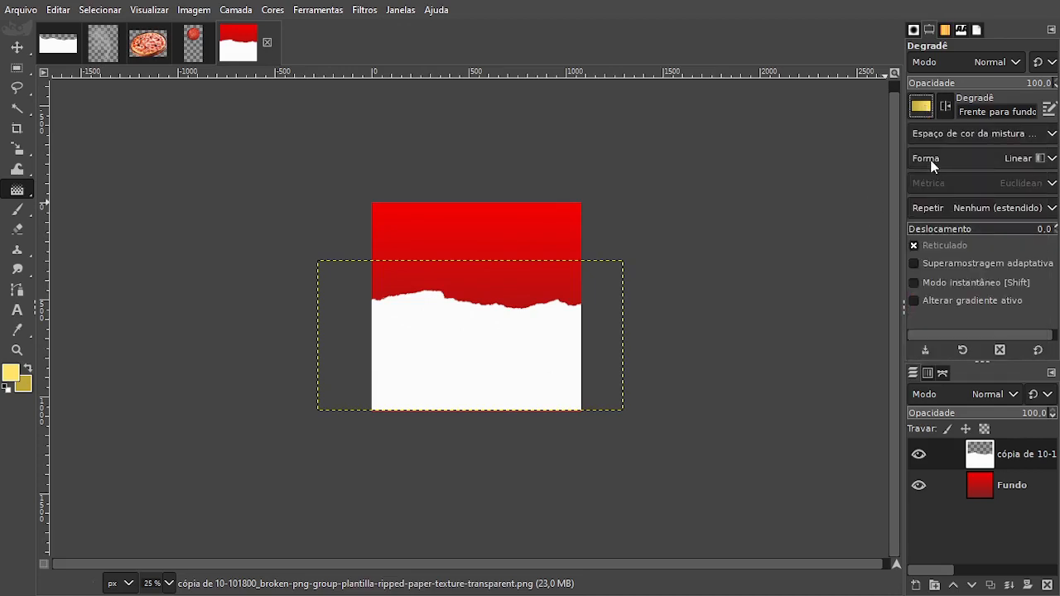
click(932, 165)
click(924, 212)
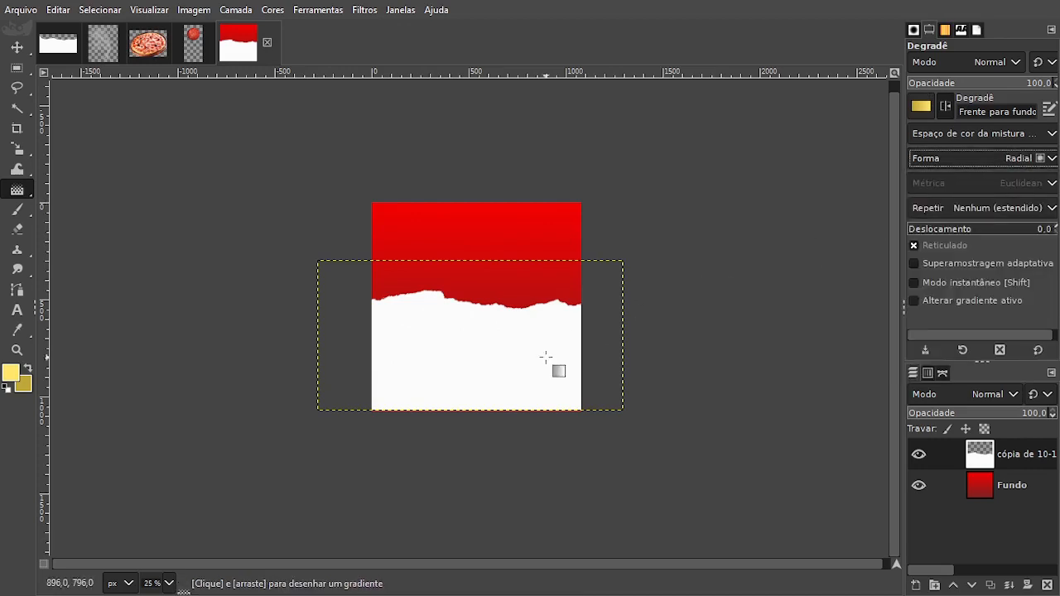
- Fill the ripped-paper layer's opaque area with a reversed radial gradient from about (552, 636) to (1328, 636) px, leaving nothing selected
right_click(977, 466)
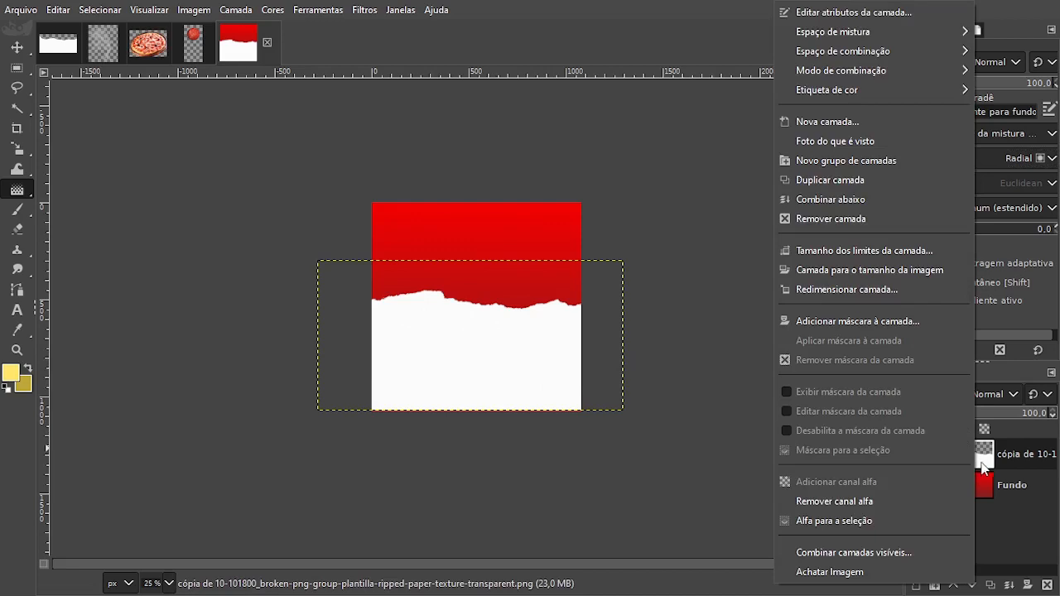
click(835, 522)
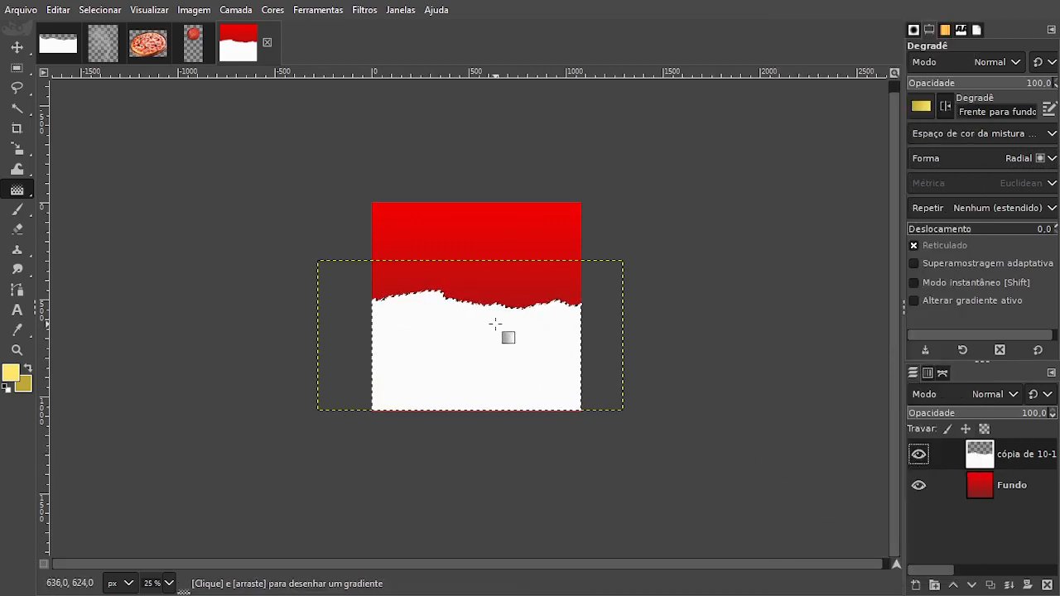
drag(477, 326, 565, 327)
drag(550, 326, 631, 326)
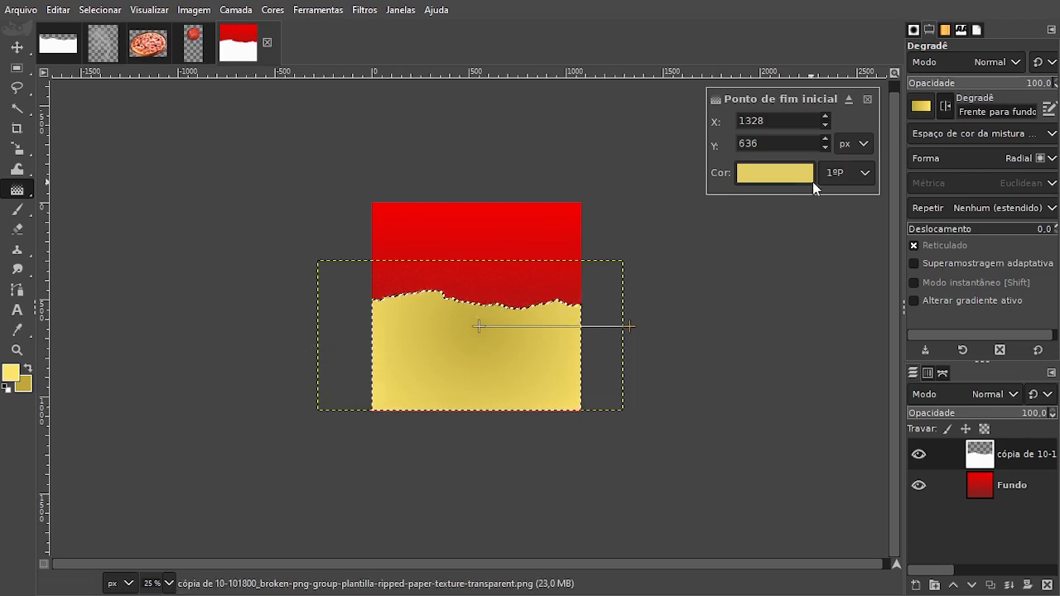
click(944, 108)
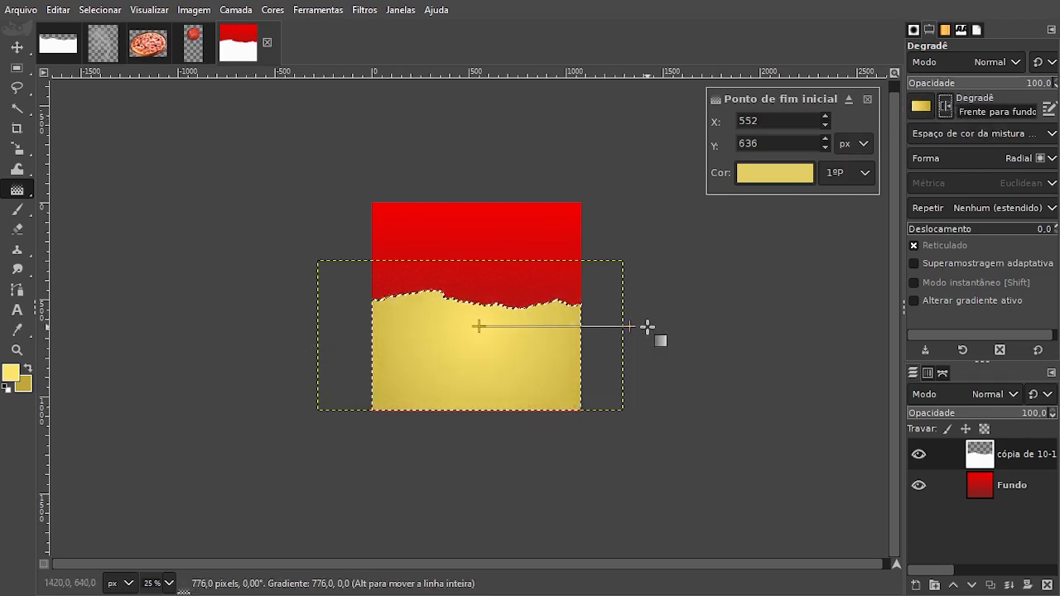
click(865, 101)
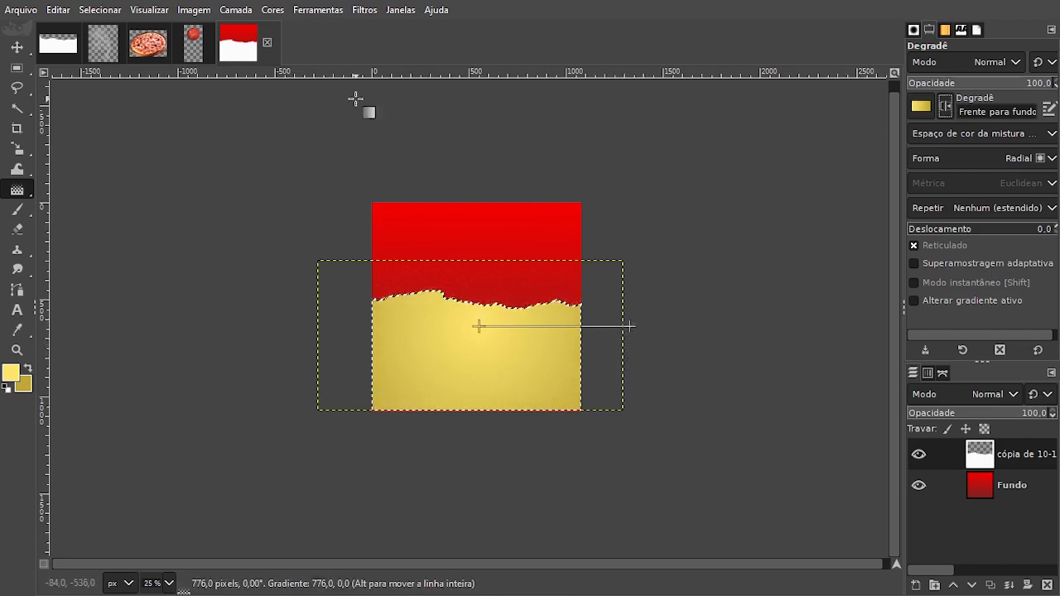
click(22, 52)
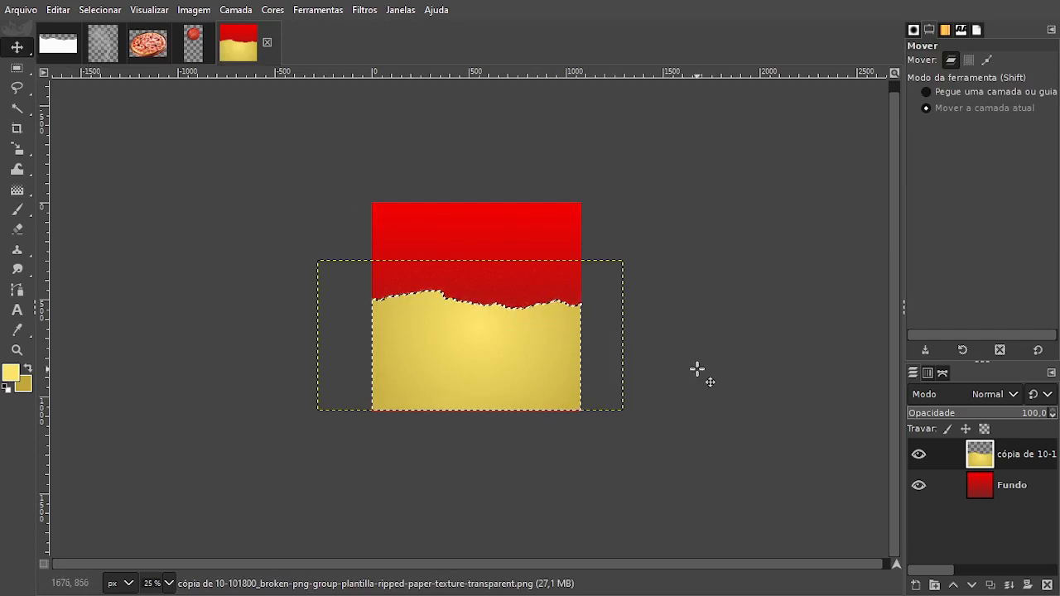
key(shift+ctrl+a)
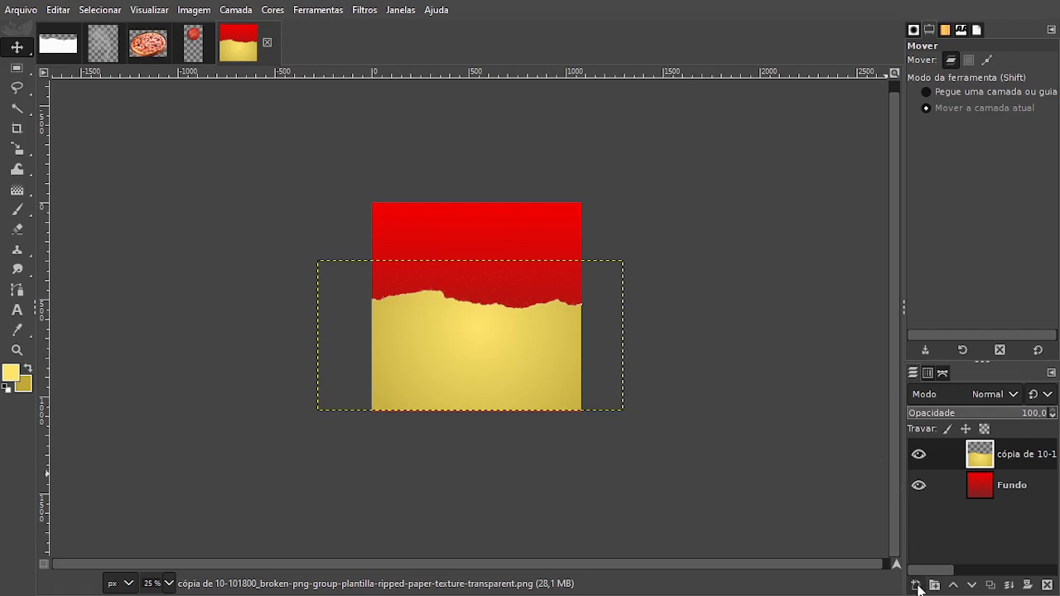
- Add a transparent 1080 × 1080 px layer and apply the Persianas filter with vertical orientation, displacement 60 and 15 segments, without a transparent background
click(916, 586)
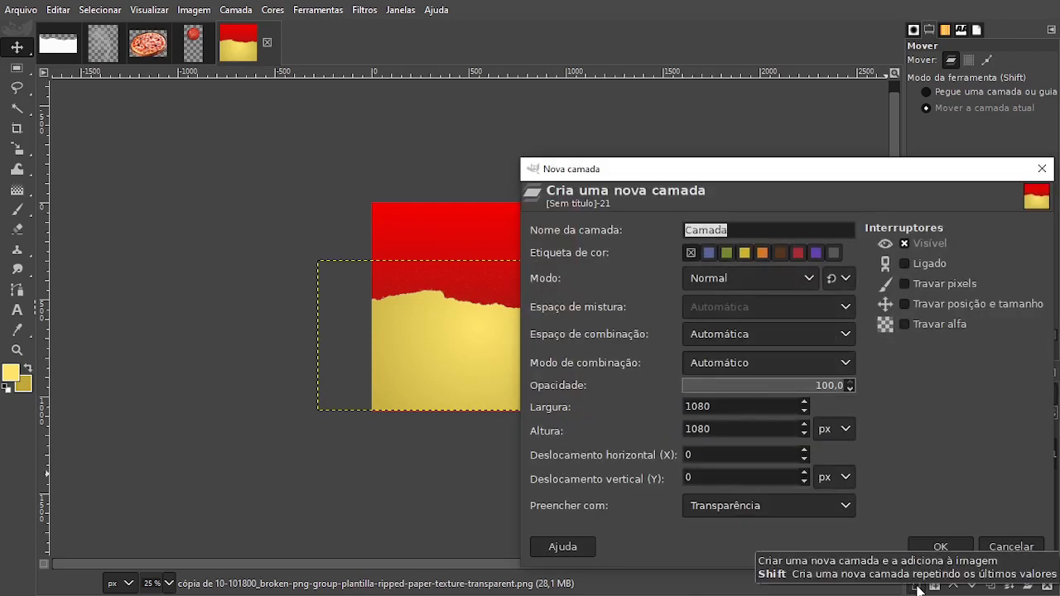
key(Return)
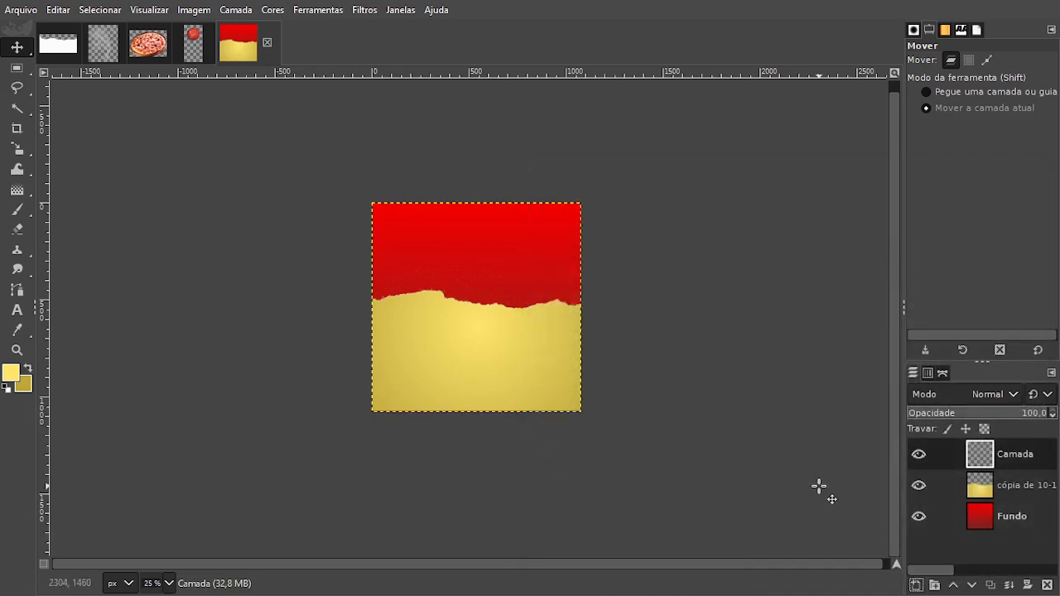
key(slash)
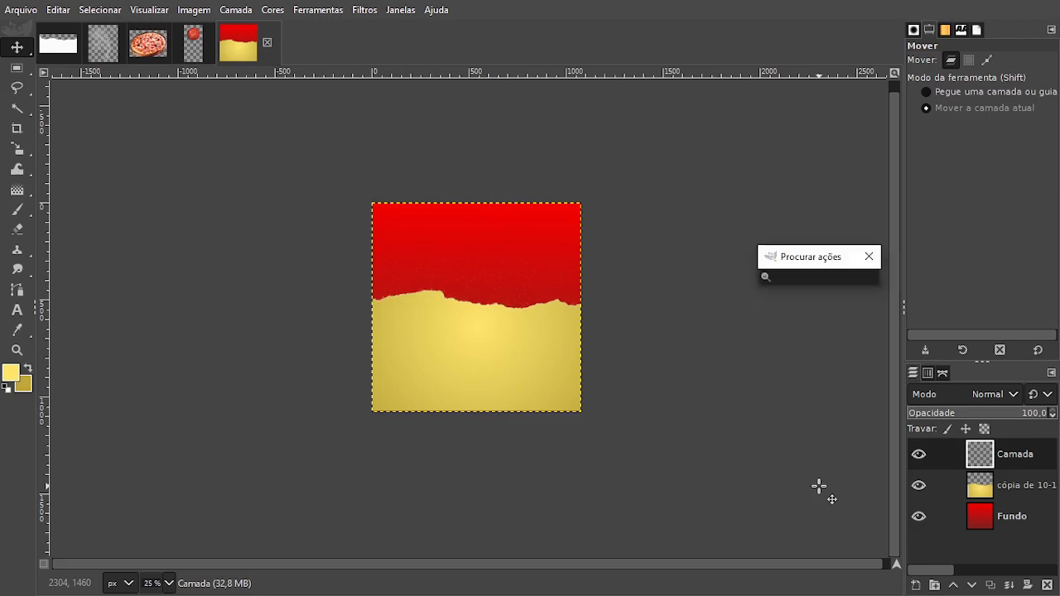
text(persi)
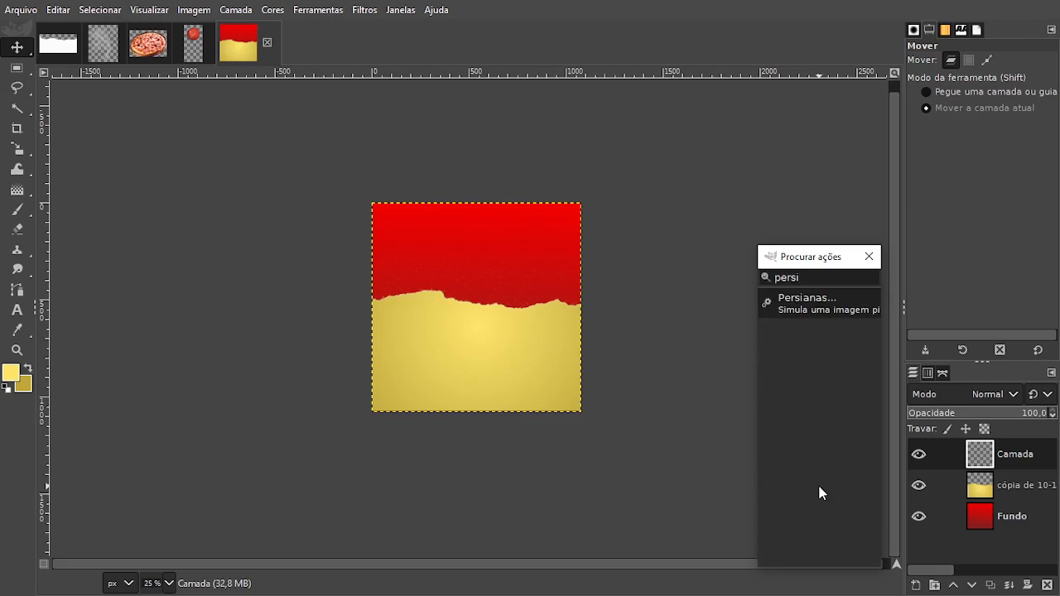
click(806, 308)
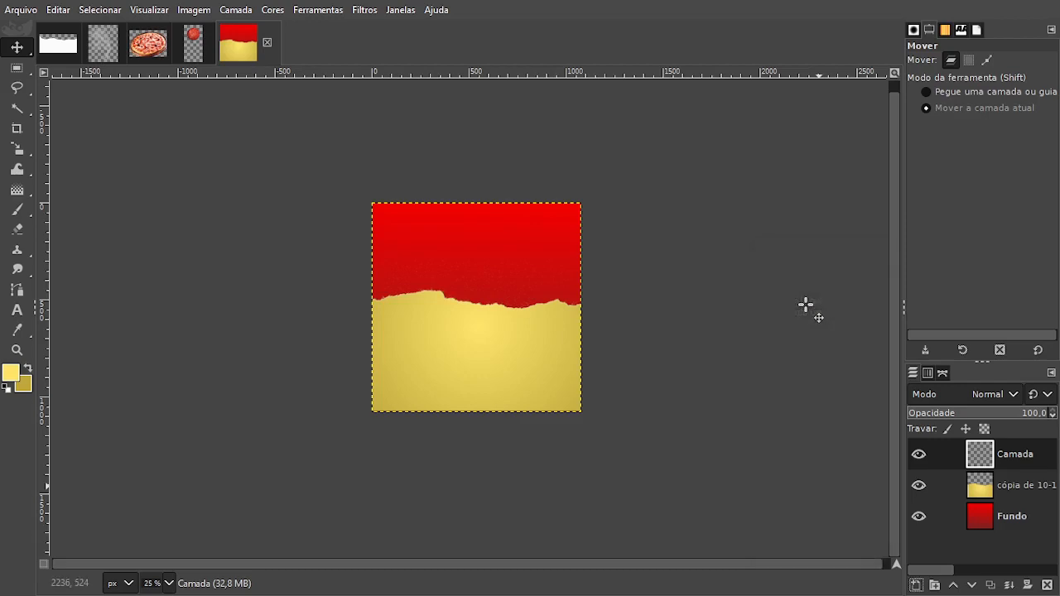
drag(504, 147, 564, 144)
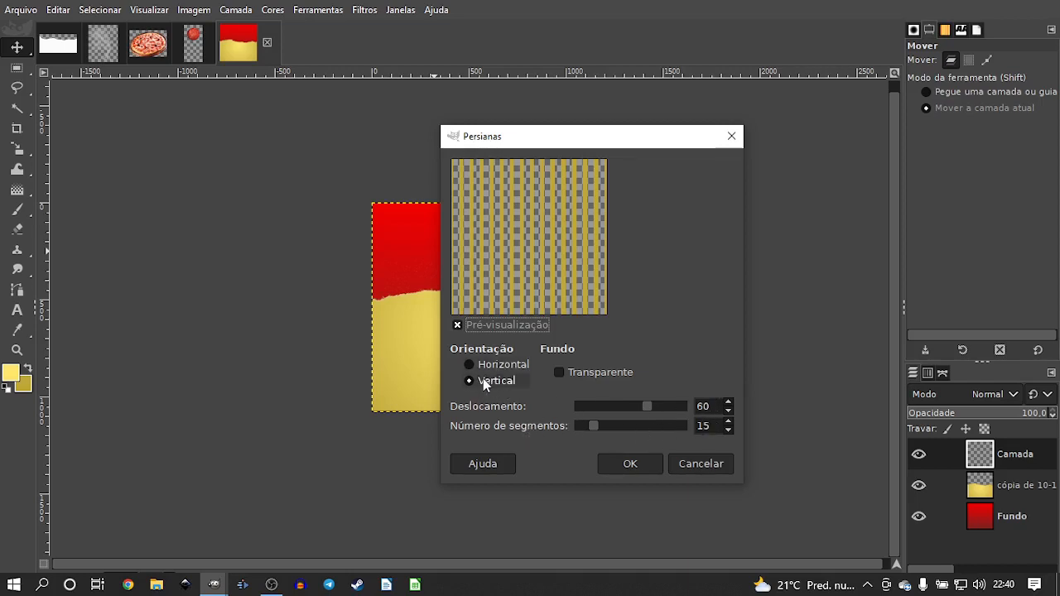
click(633, 464)
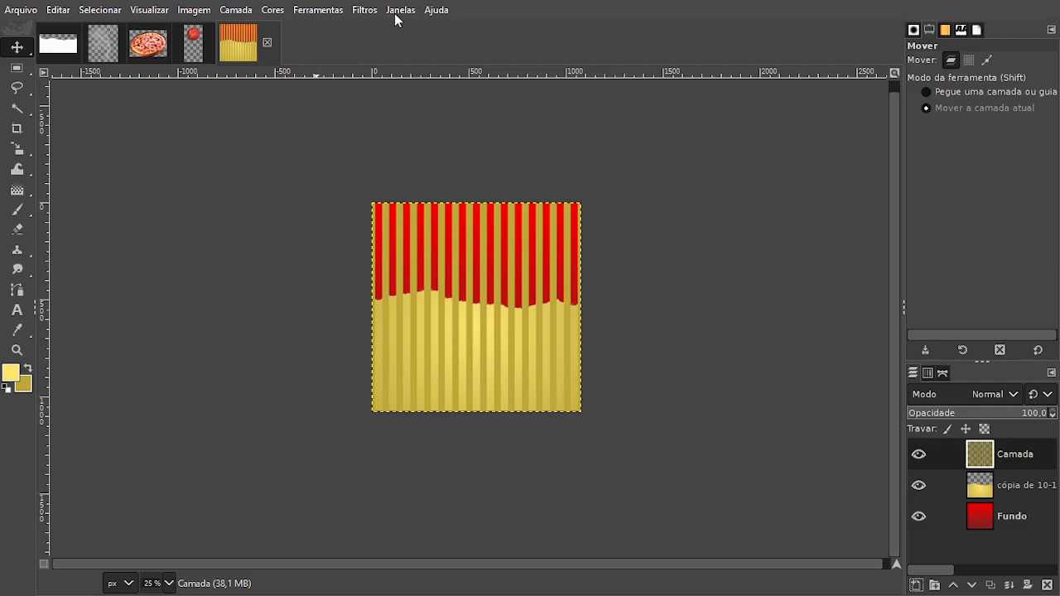
click(363, 12)
mouse_move(420, 161)
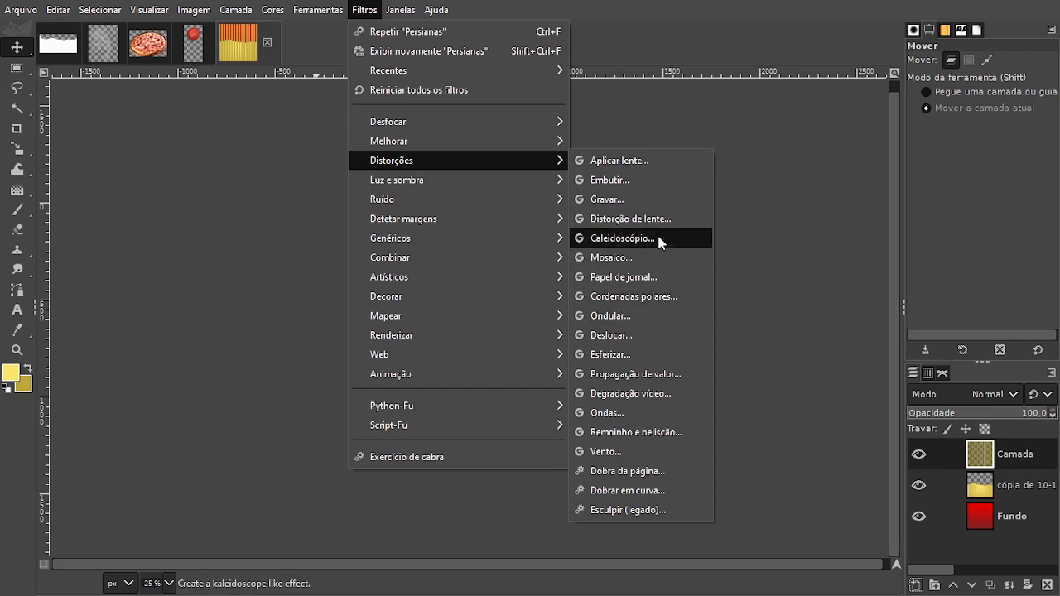
click(660, 223)
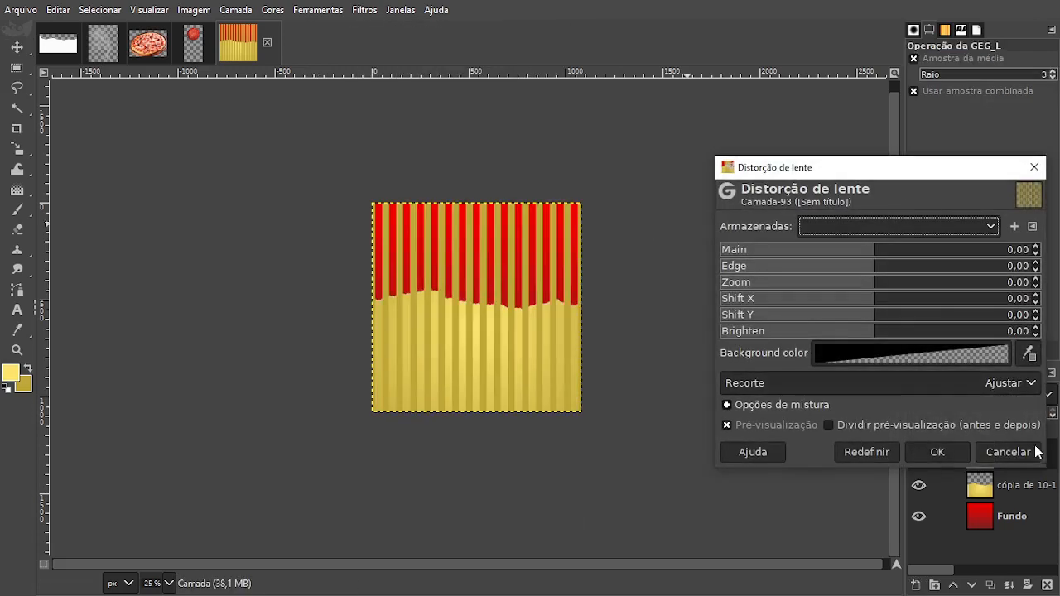
click(1008, 453)
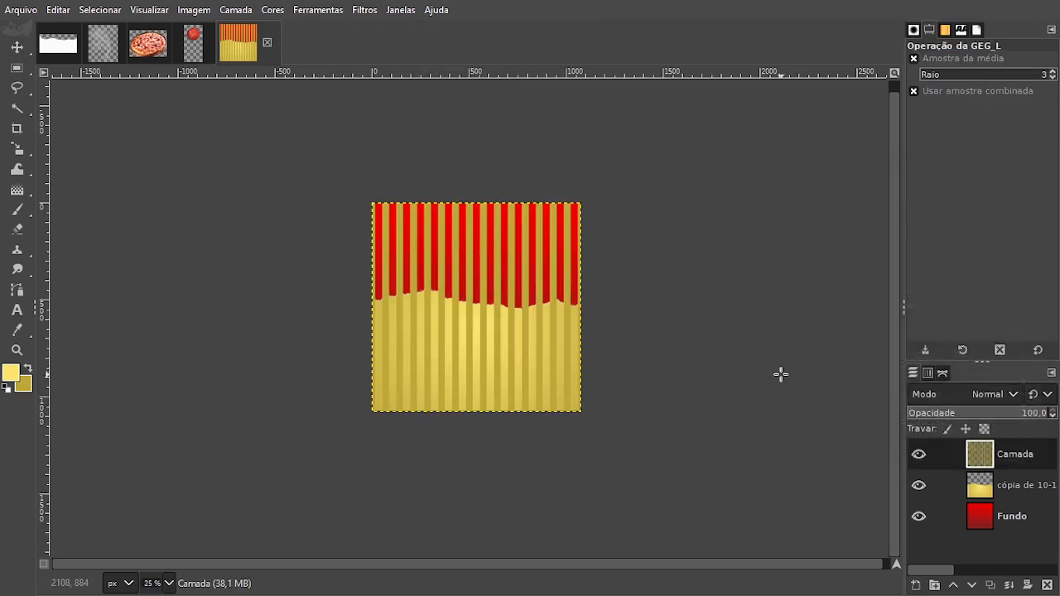
- Turn the stripes into rays with Polar Coordinates, using Map backwards and a circle depth of 0, and lower the layer's opacity to make them faint
click(364, 11)
mouse_move(478, 163)
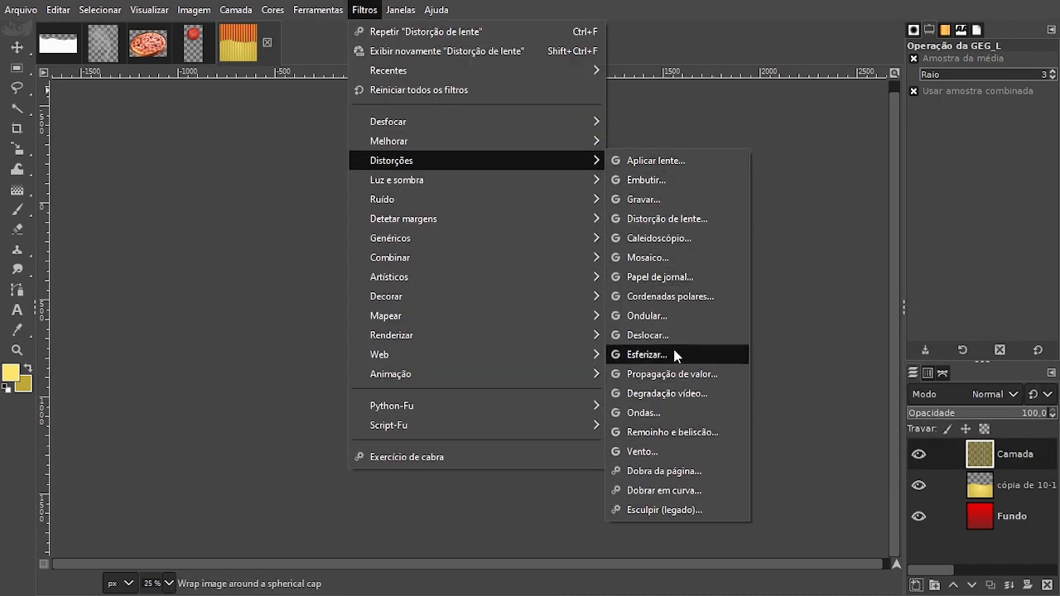
click(685, 301)
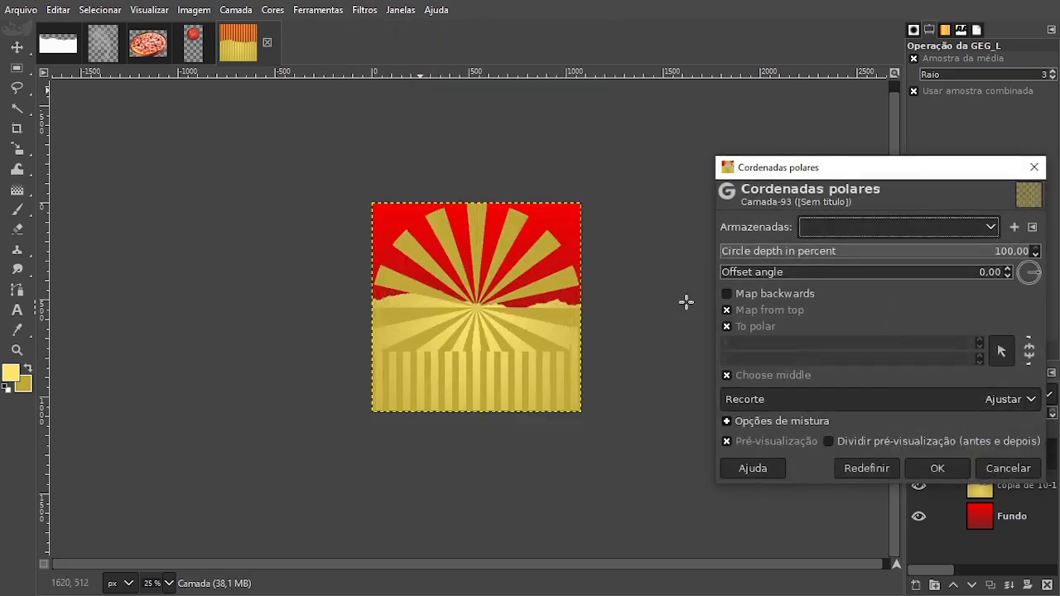
click(753, 297)
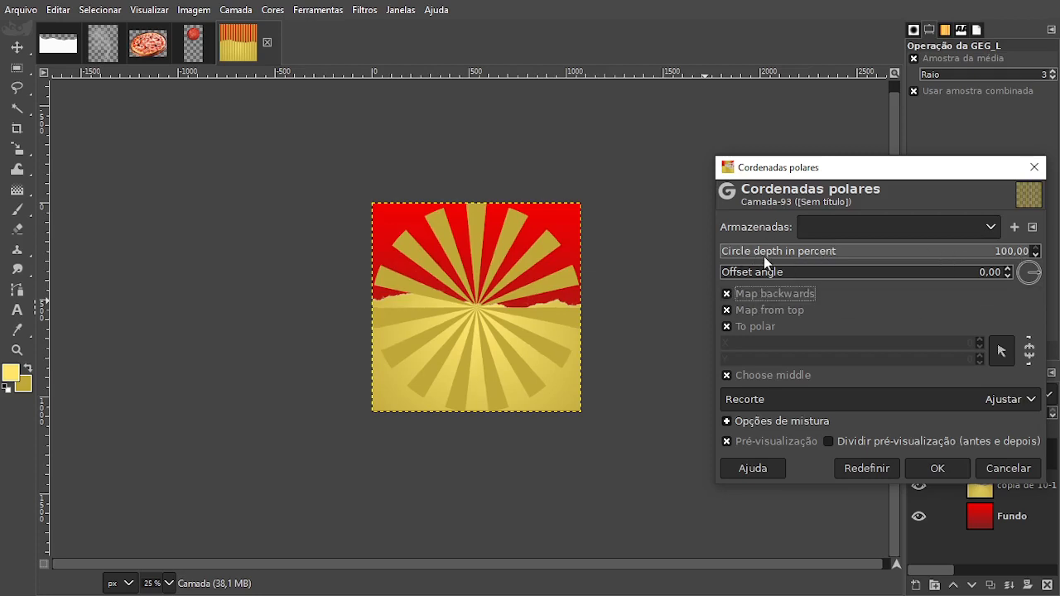
drag(987, 254, 504, 255)
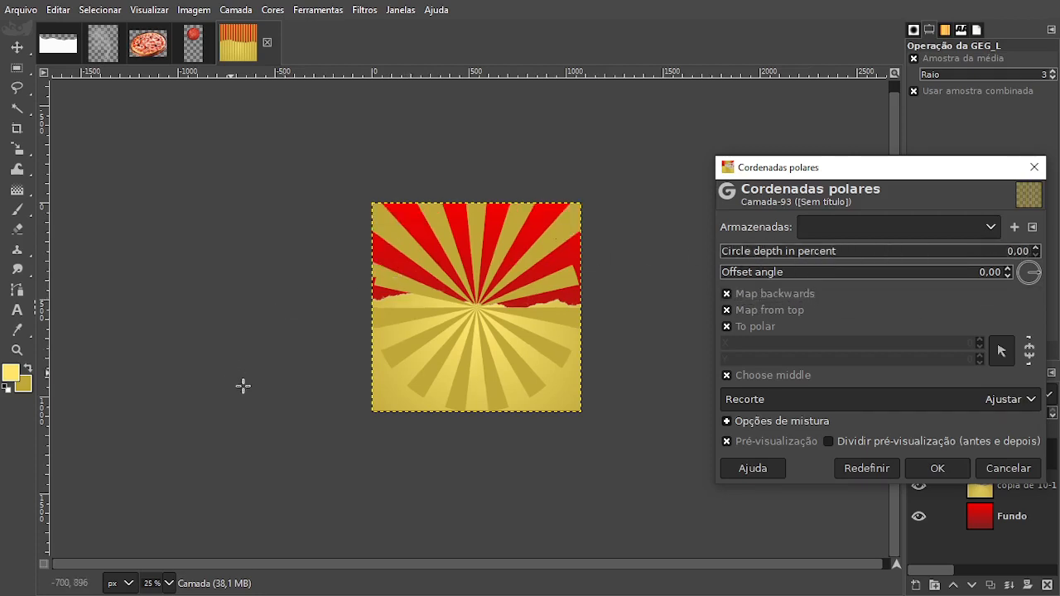
click(937, 469)
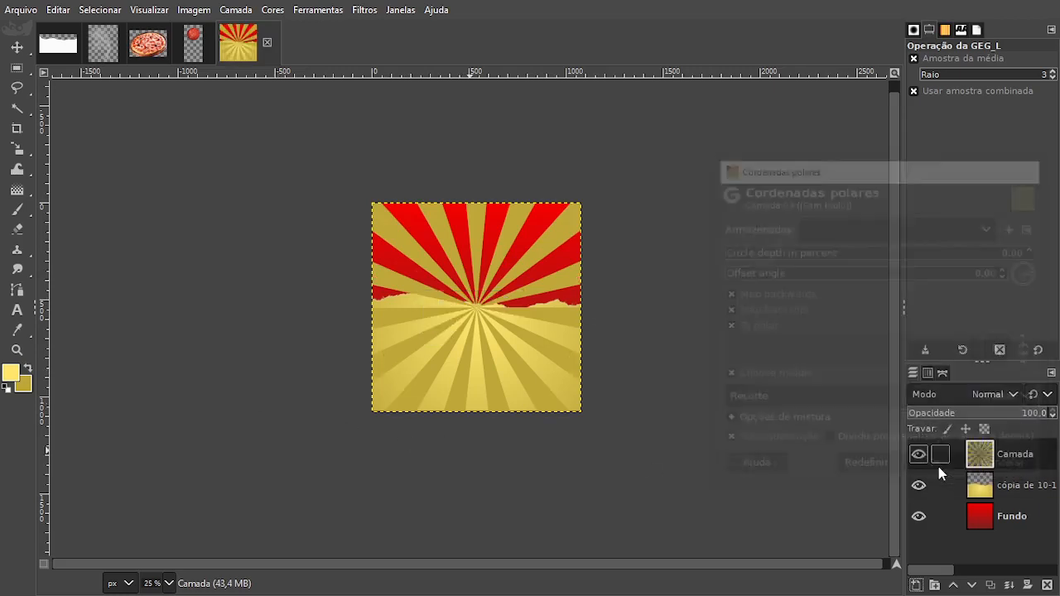
drag(987, 415, 912, 419)
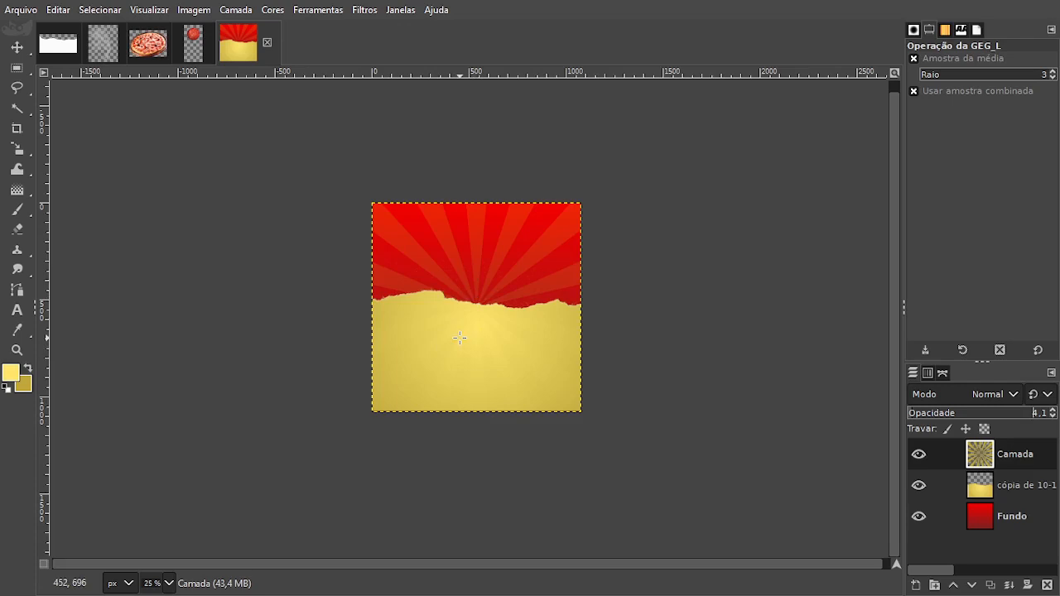
- Copy the calabresa pizza image and paste it into the red and yellow composition as a new layer
click(148, 47)
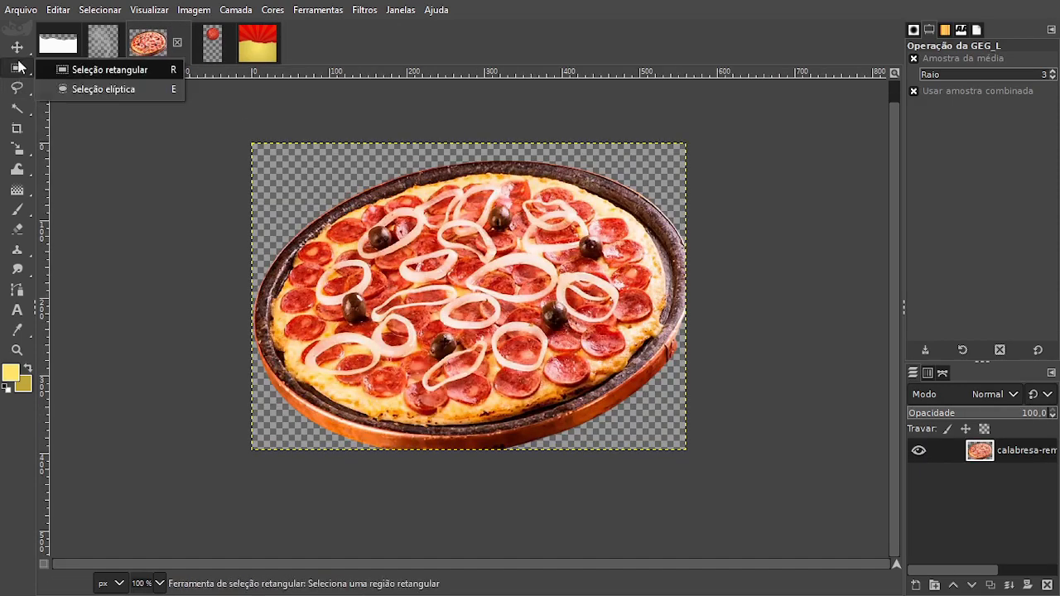
click(19, 49)
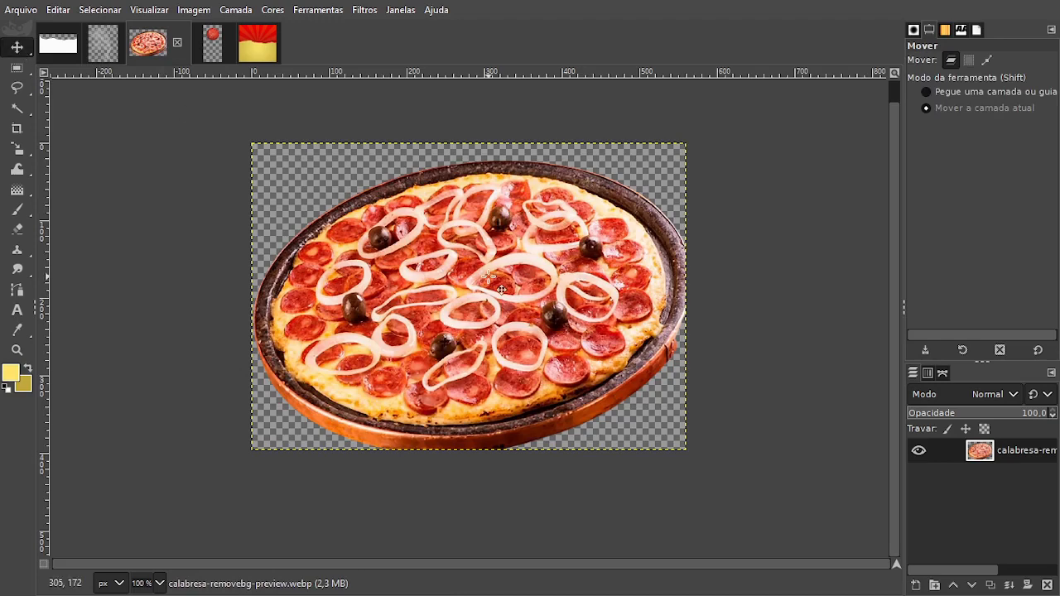
key(ctrl+c)
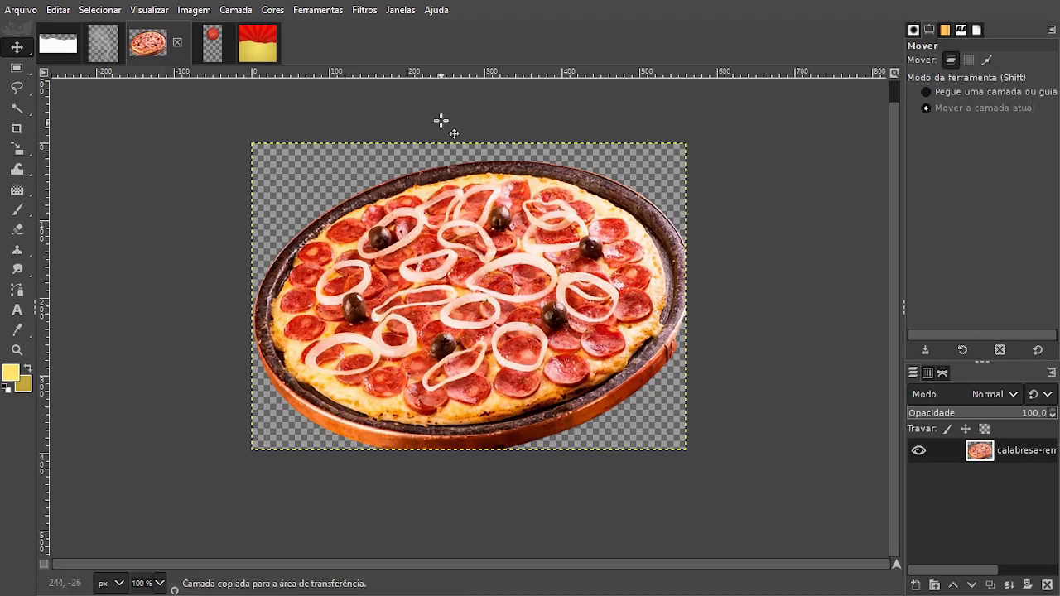
click(271, 43)
key(ctrl+v)
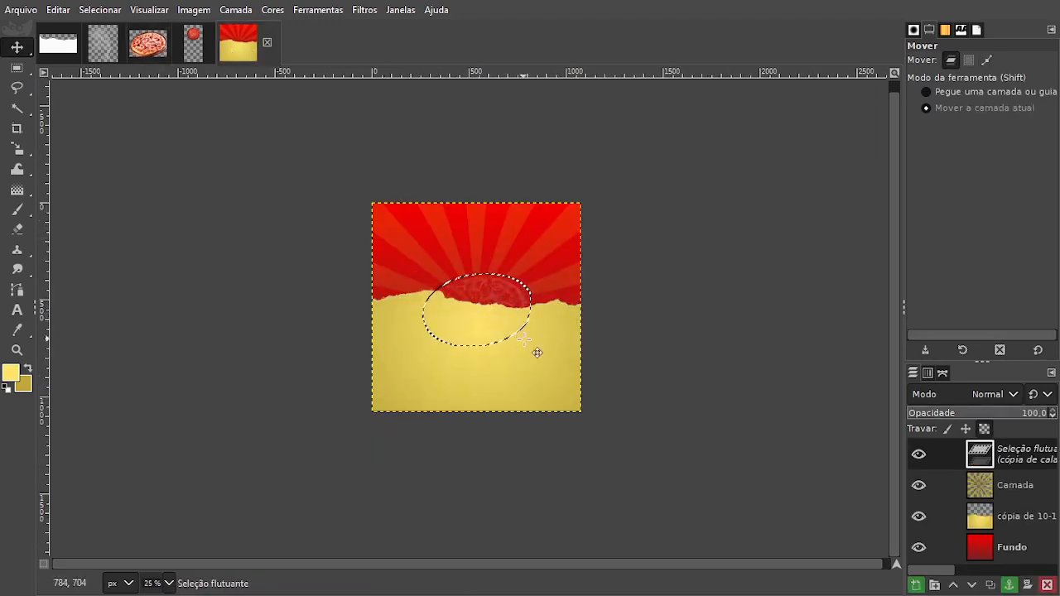
click(916, 584)
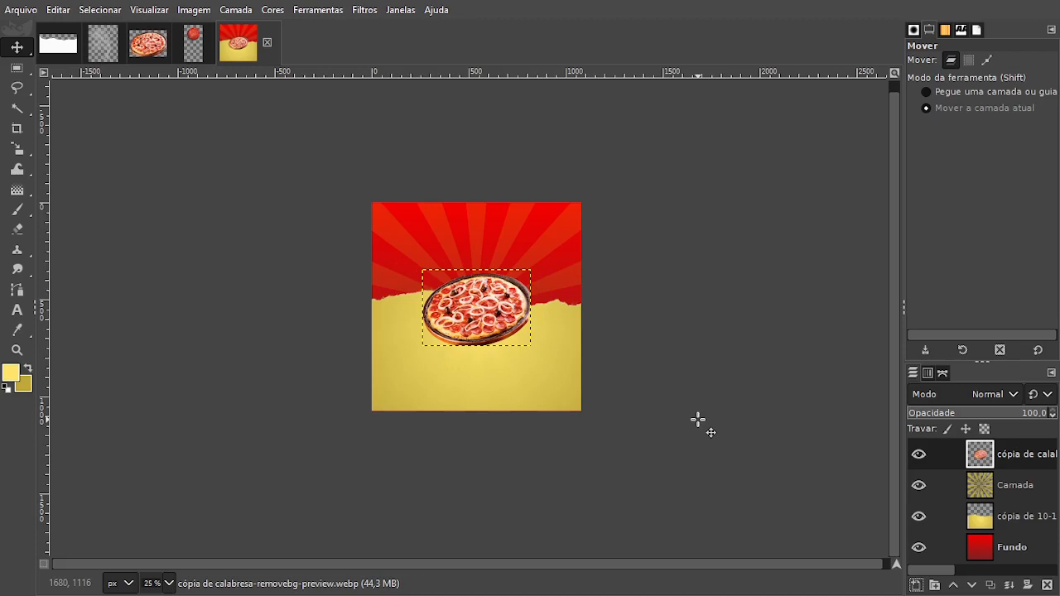
- Scale the pizza layer to 700 × 495 px and centre it over the torn edge of the yellow paper
key(shift+s)
click(535, 362)
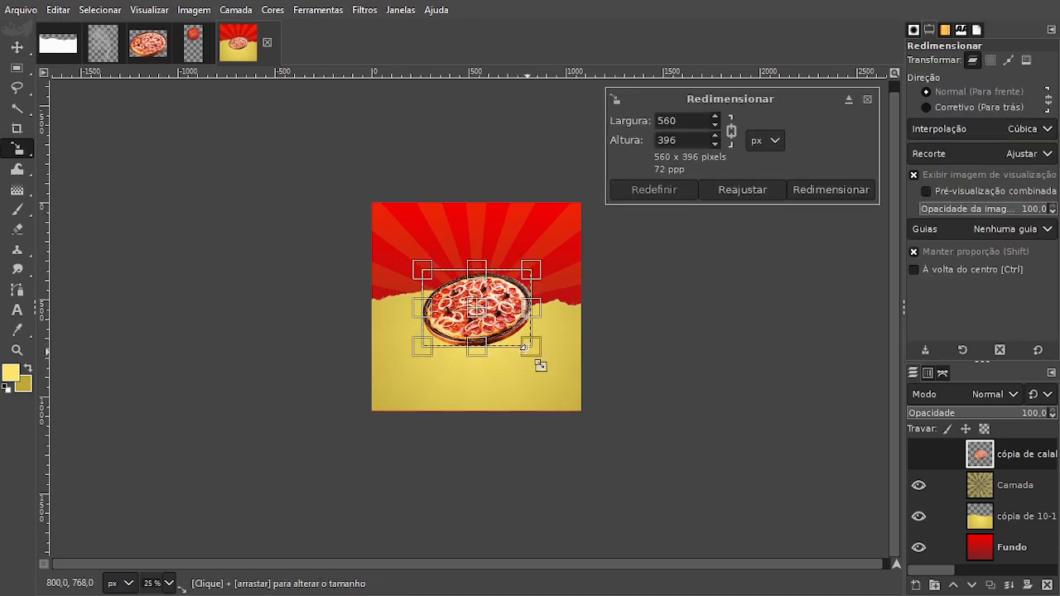
drag(540, 365, 565, 388)
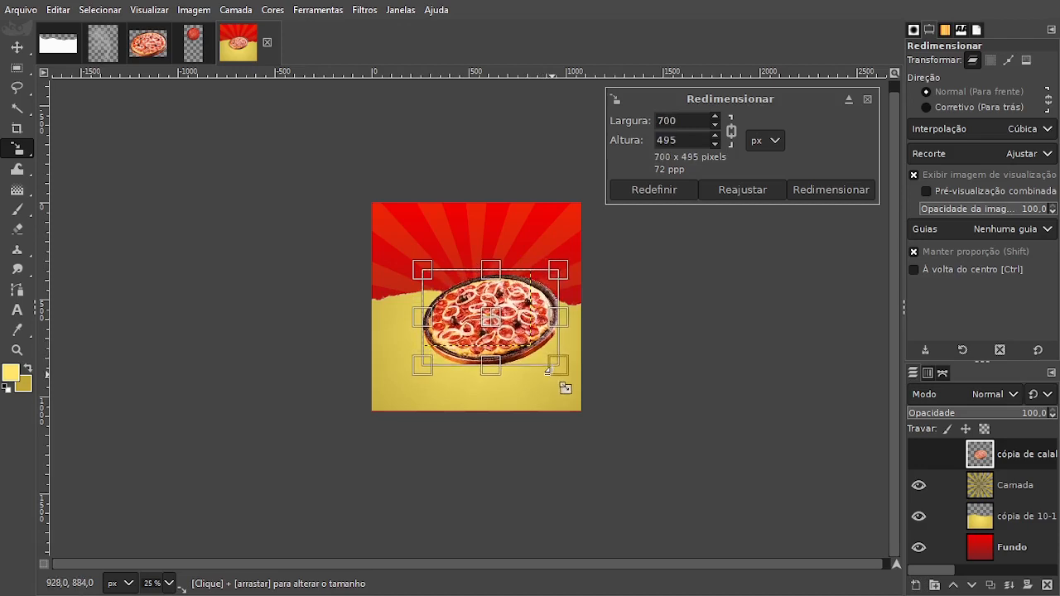
drag(506, 333, 474, 323)
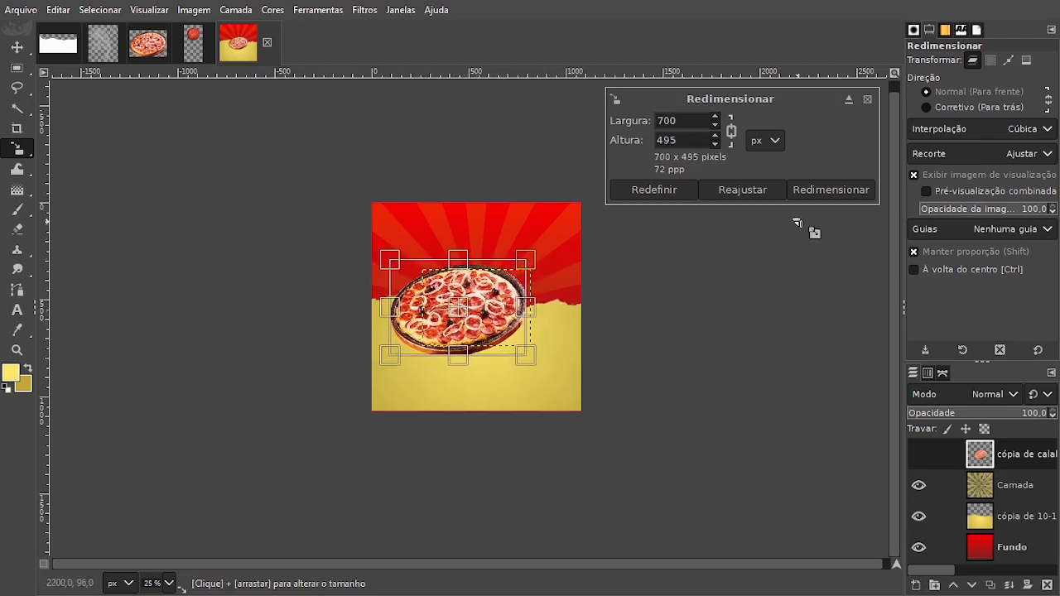
click(825, 188)
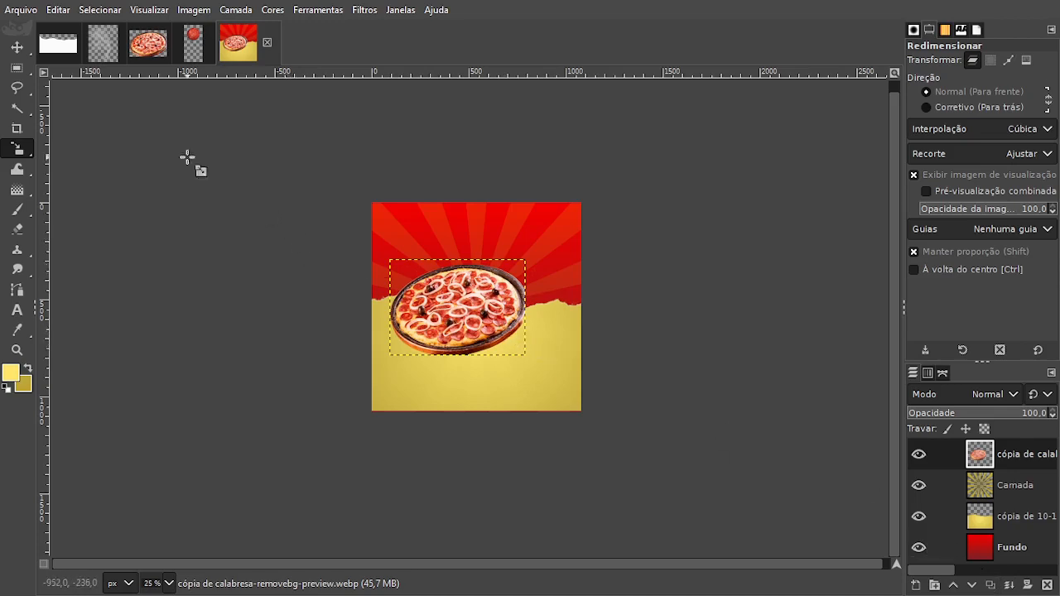
click(16, 47)
drag(493, 311, 517, 310)
ctrl+scroll(503, 299, up, 1)
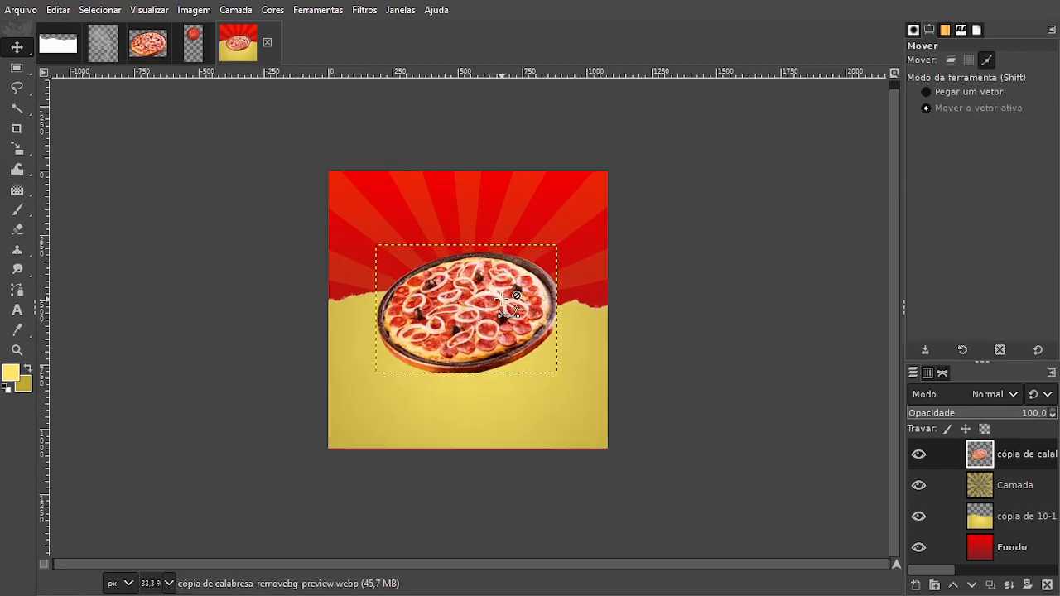
- Copy the smoke image and paste it into the pizza composition as a new layer
key(alt+2)
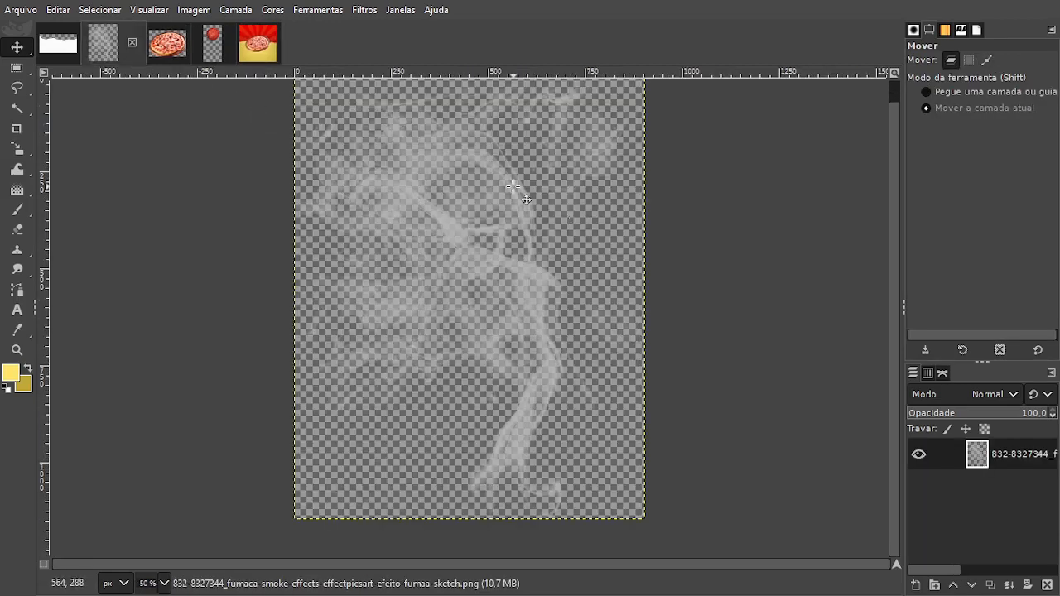
key(ctrl)
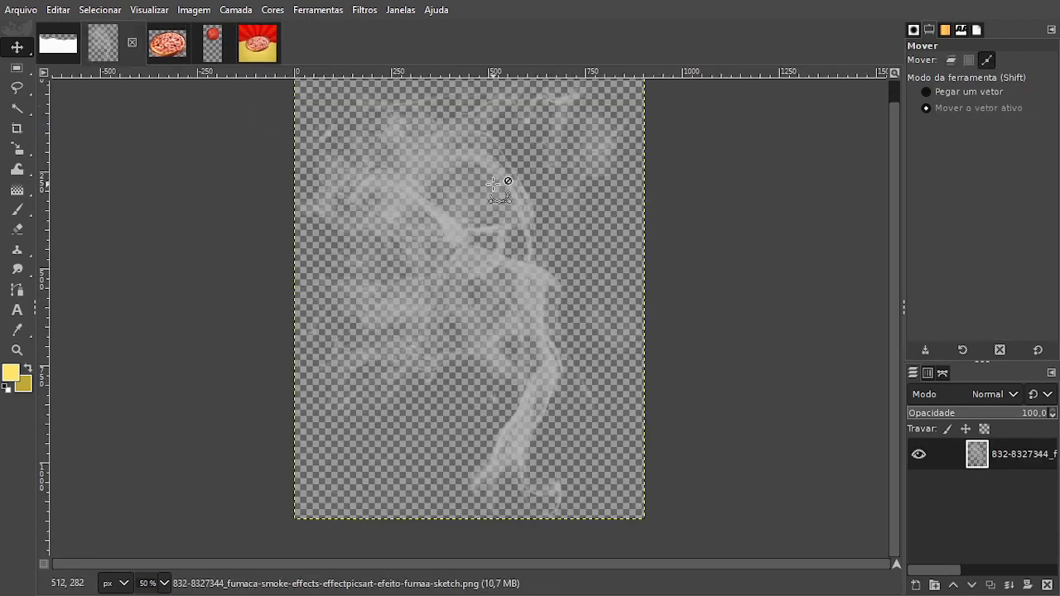
key(ctrl+c)
key(alt+5)
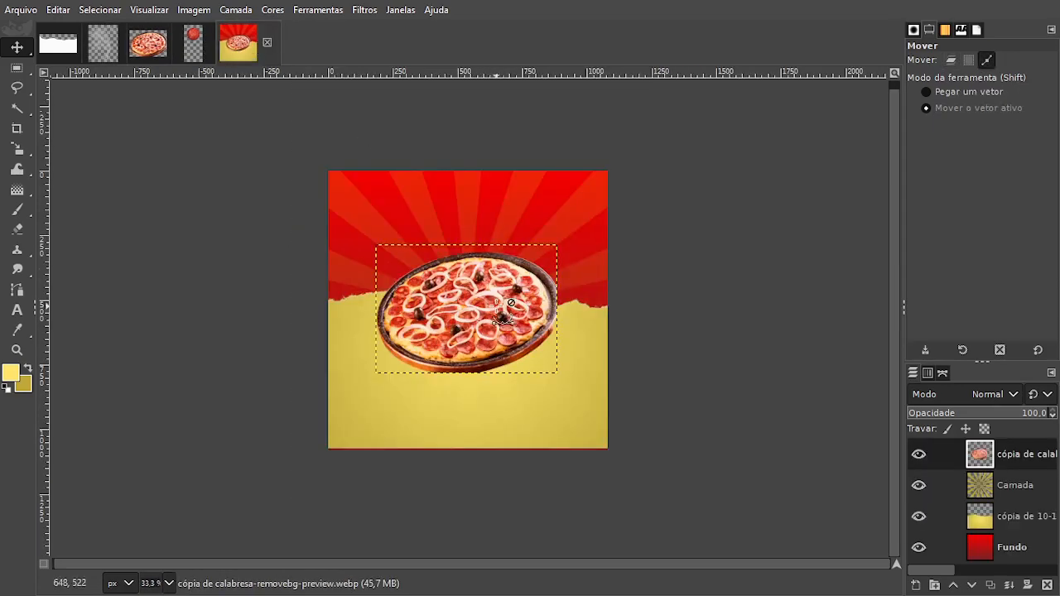
key(ctrl+v)
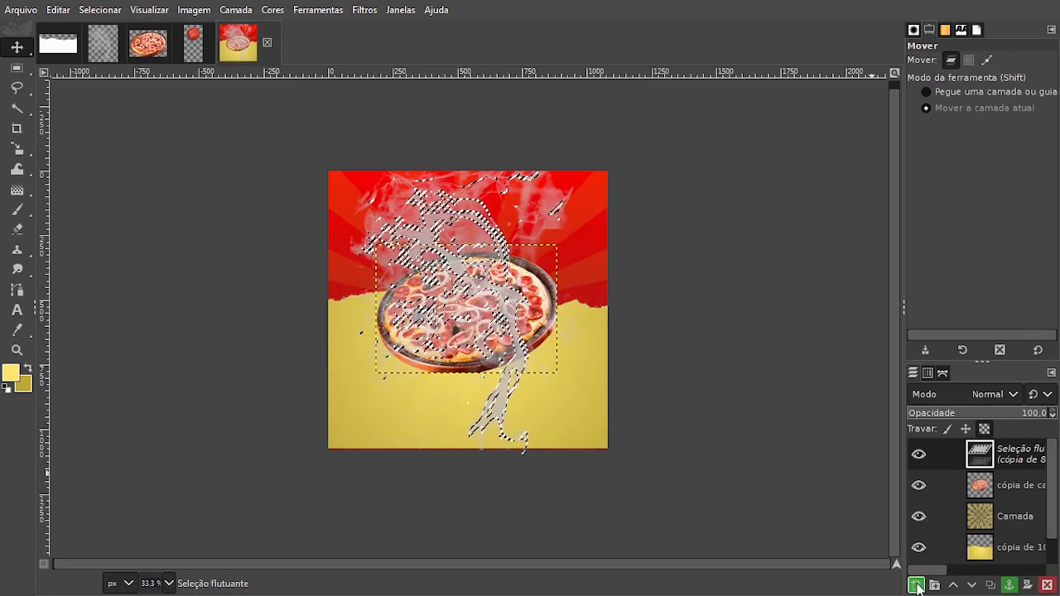
click(916, 586)
- Scale the smoke layer to 202 × 256 px over the pizza's upper-left rim and lower its opacity to 22.5
key(shift+s)
click(649, 436)
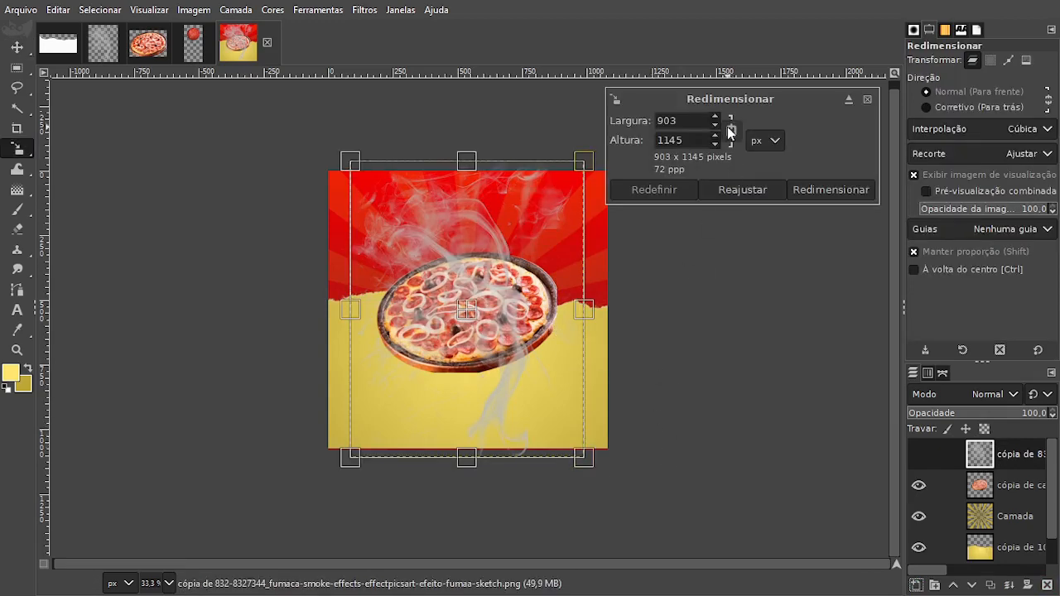
drag(609, 463, 406, 231)
scroll(430, 252, up, 2)
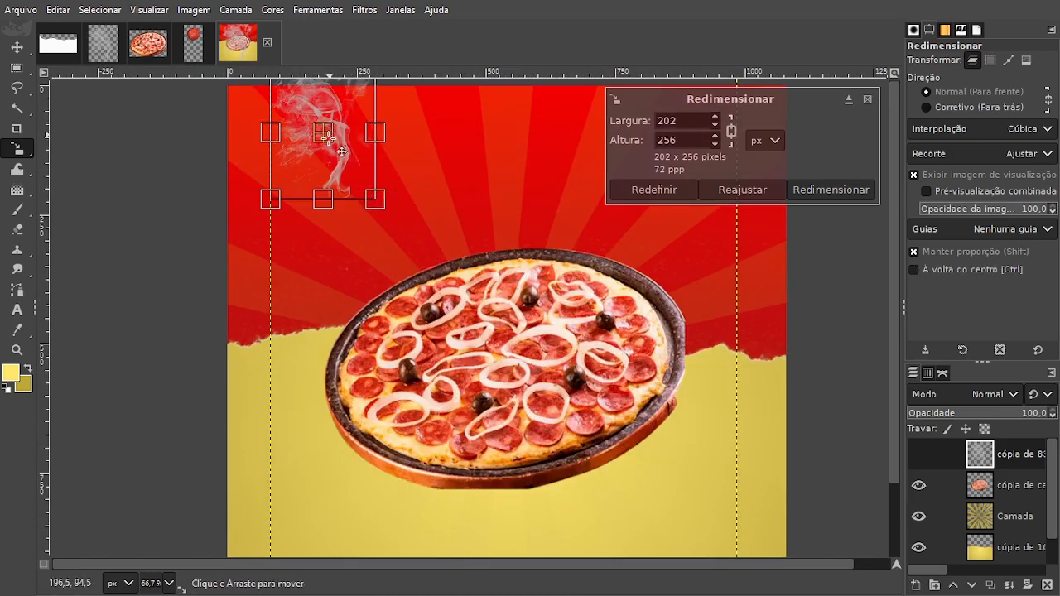
drag(342, 151, 401, 306)
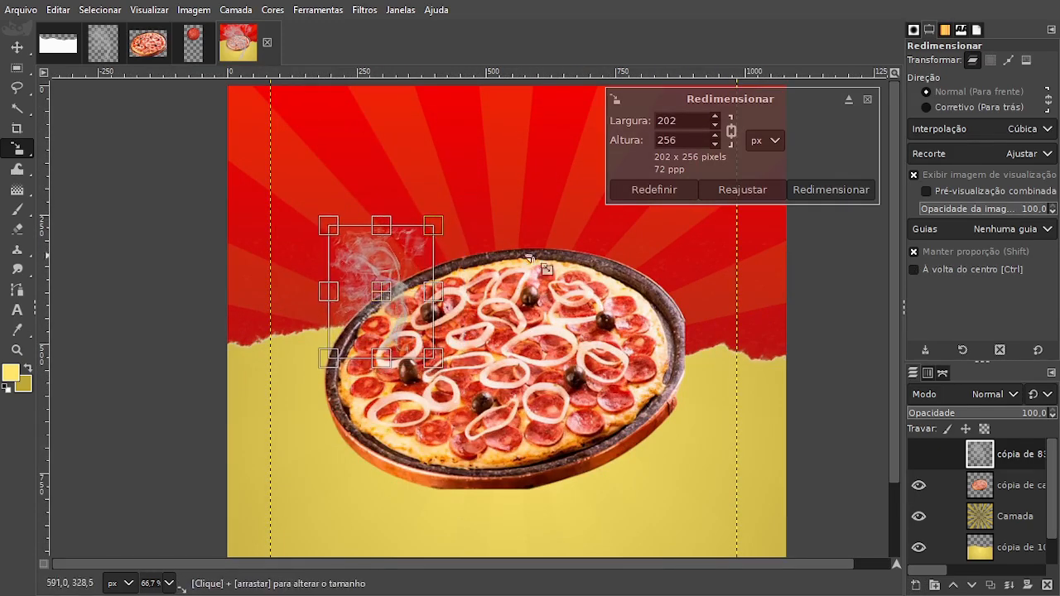
click(846, 190)
drag(1025, 416, 938, 415)
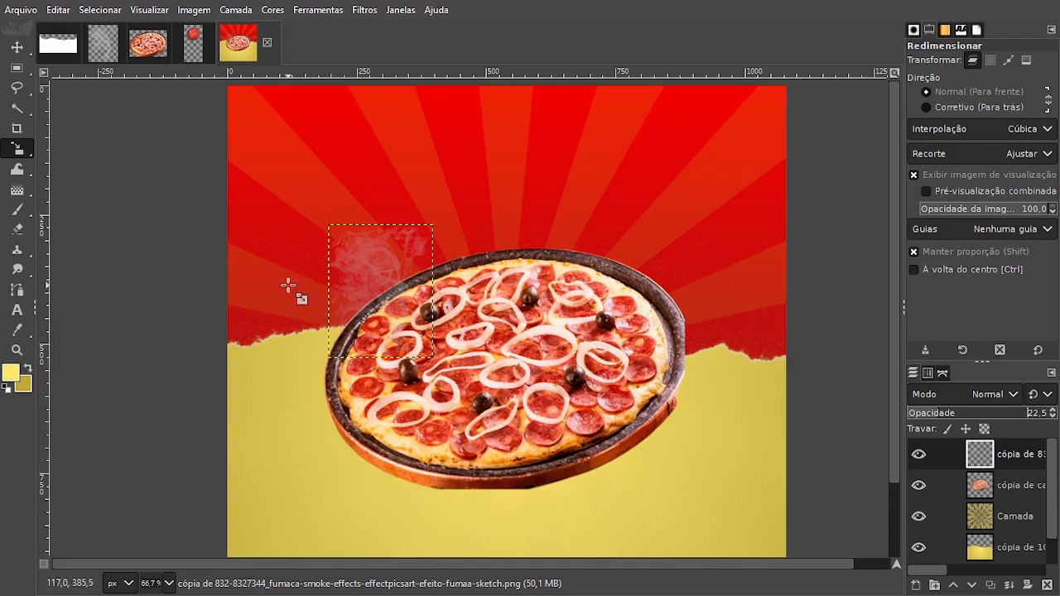
- Place a horizontally mirrored duplicate of the smoke layer over the middle of the pizza's upper rim
click(16, 47)
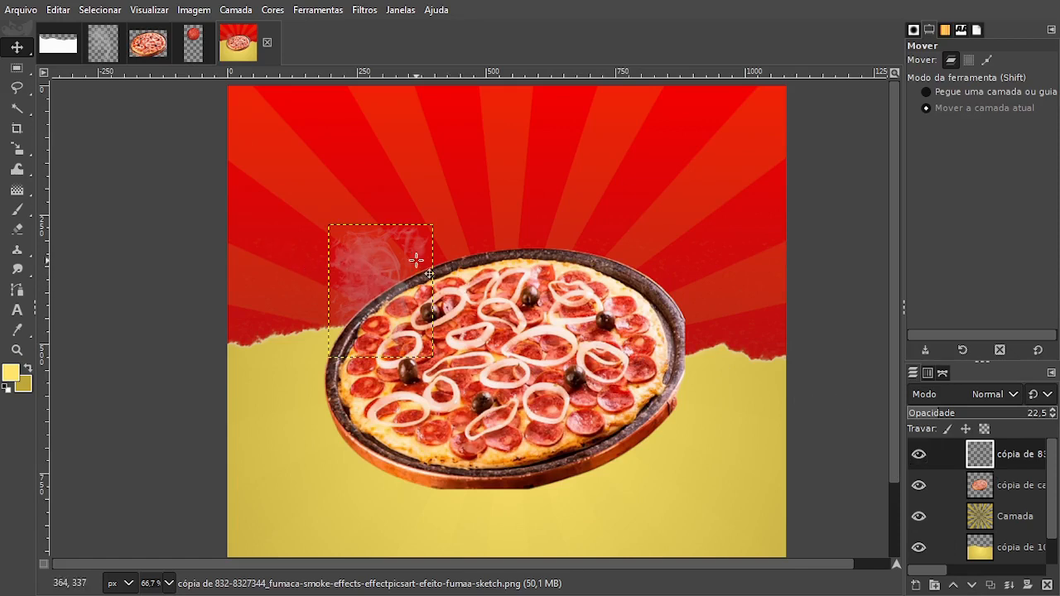
click(993, 586)
drag(366, 270, 488, 217)
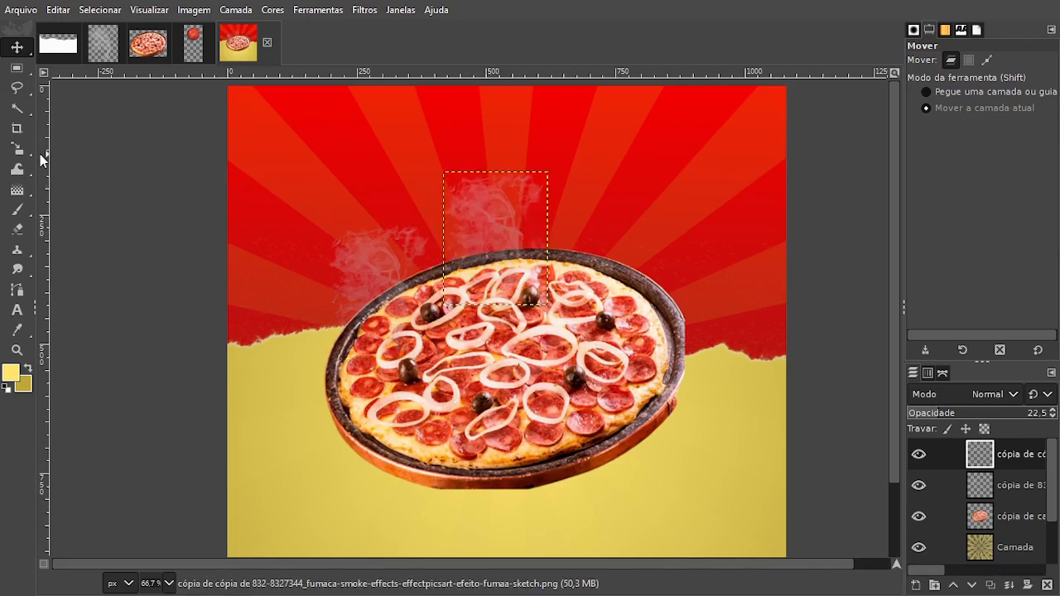
mouse_move(28, 152)
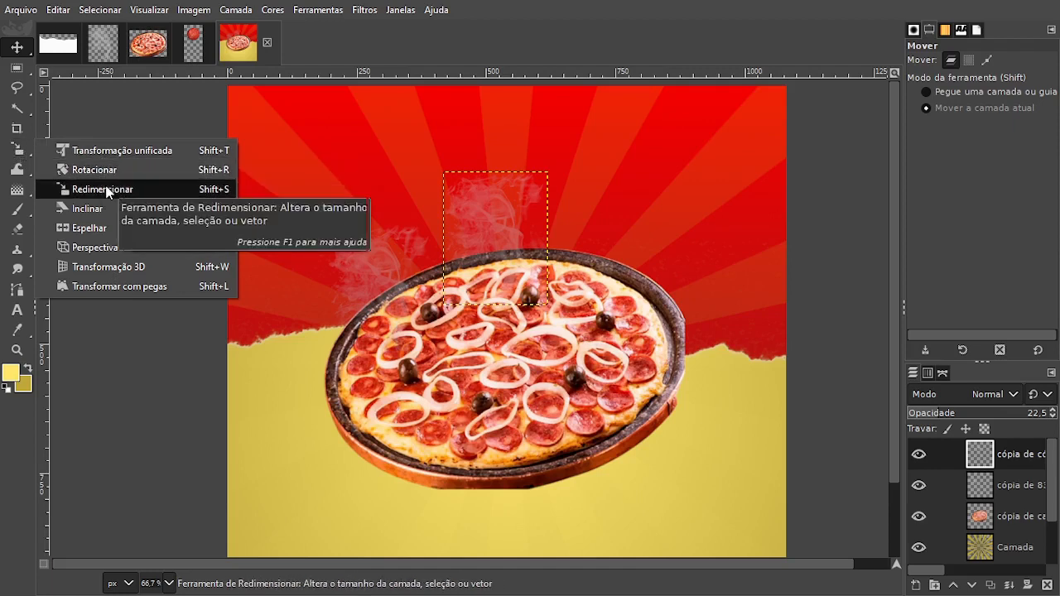
click(114, 226)
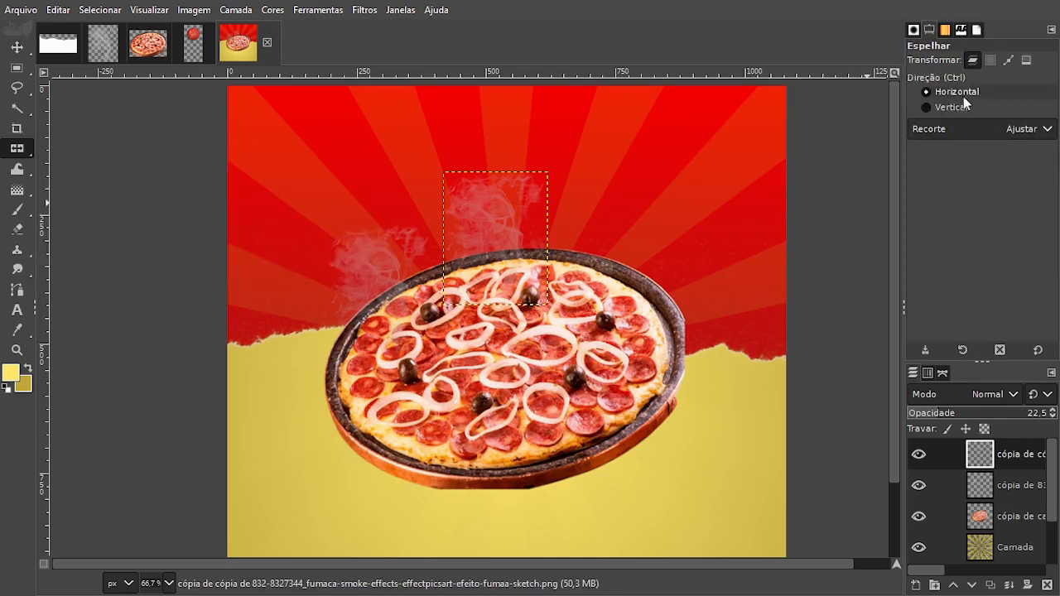
click(490, 238)
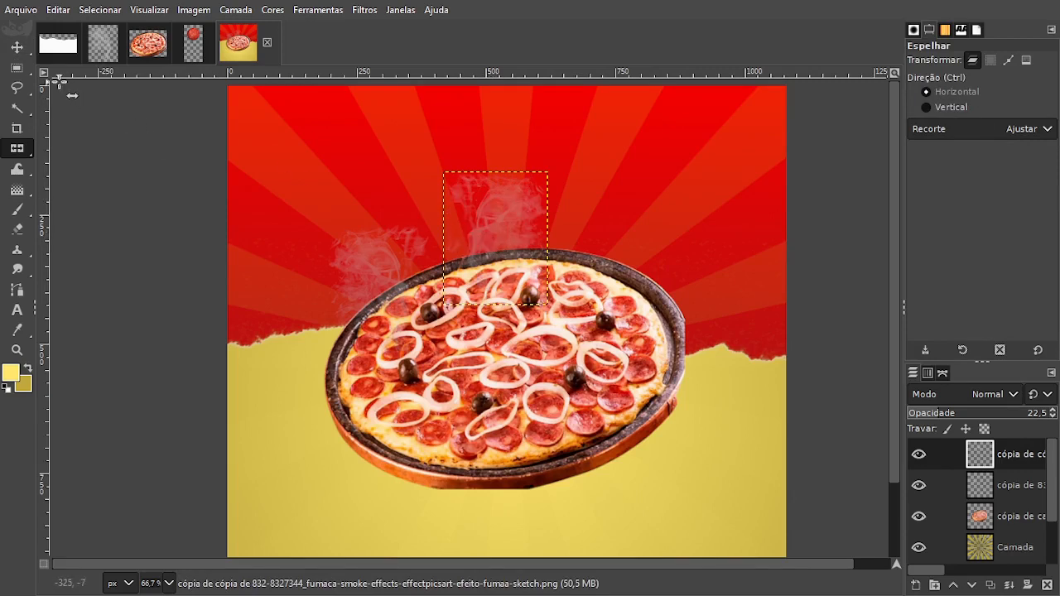
click(16, 48)
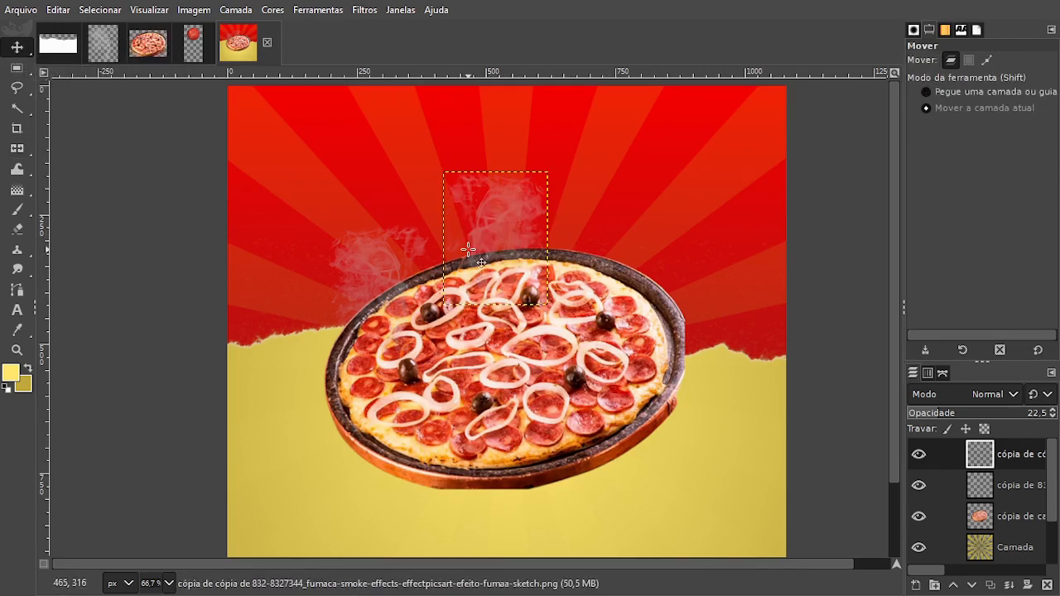
mouse_move(510, 227)
mouse_down()
mouse_move(499, 232)
mouse_move(505, 219)
mouse_move(500, 230)
mouse_up()
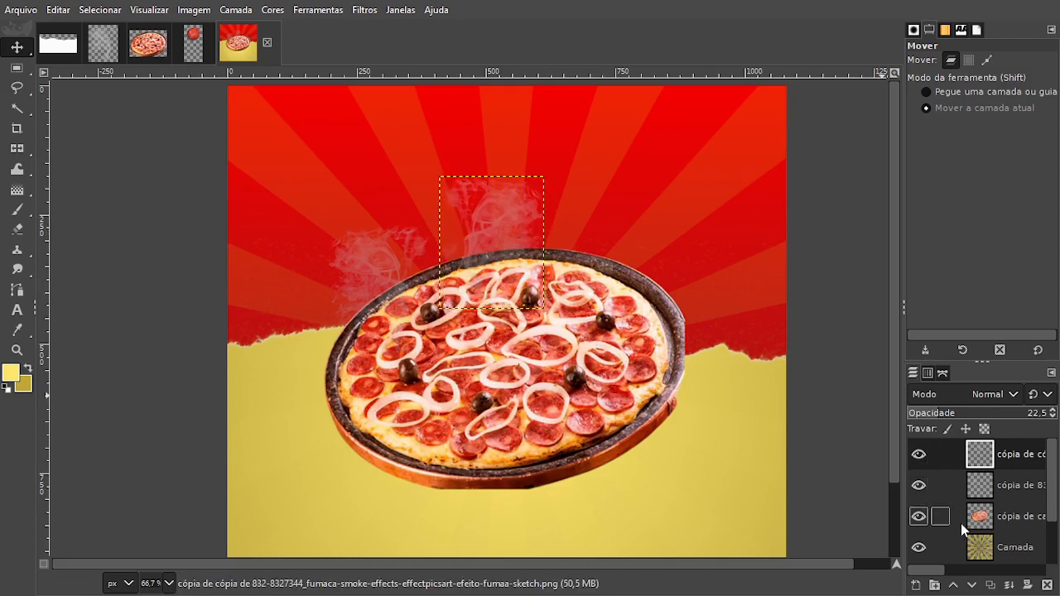
- Place another duplicate of the mirrored smoke over the pizza's upper-right rim and fade it with the Eraser
click(996, 588)
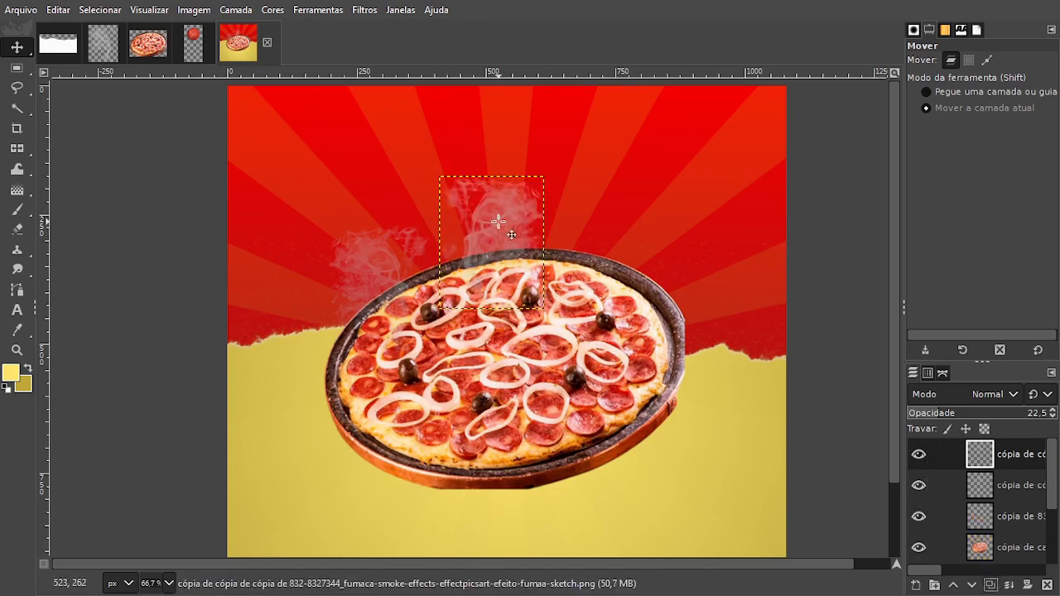
drag(498, 221, 614, 255)
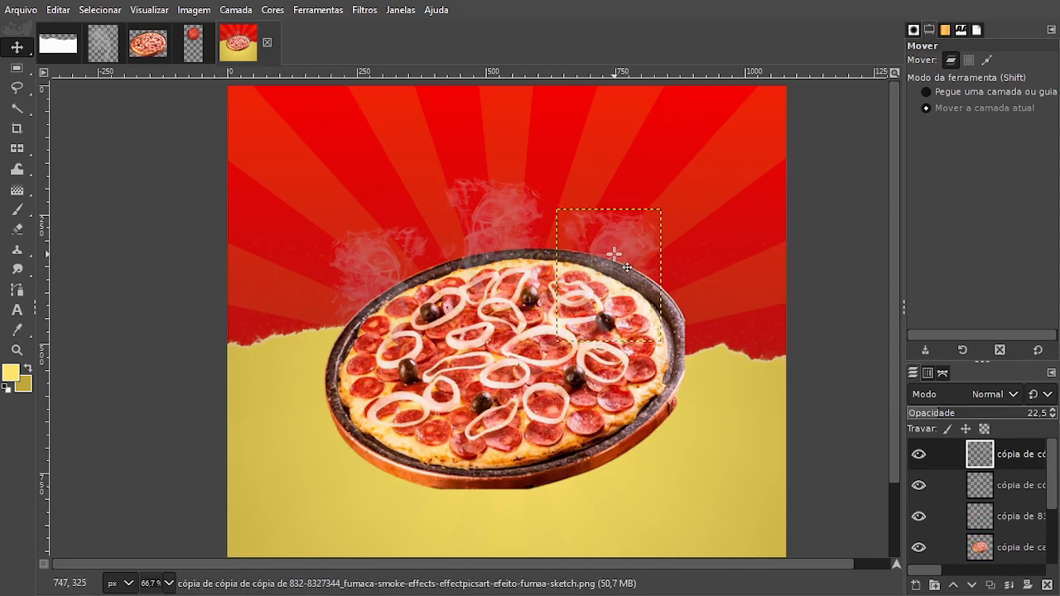
click(17, 229)
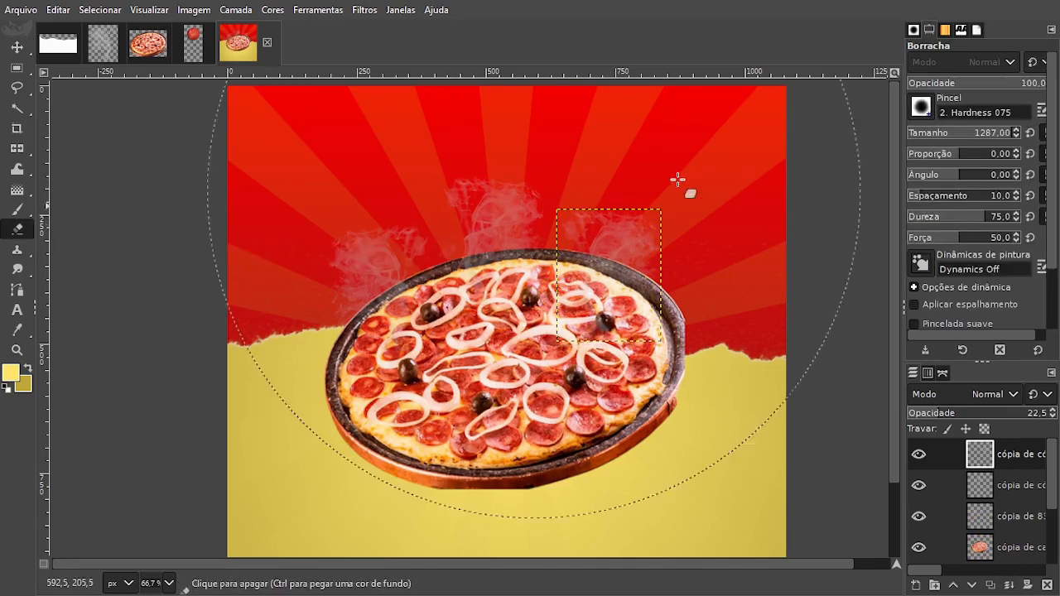
scroll(802, 173, down, 1)
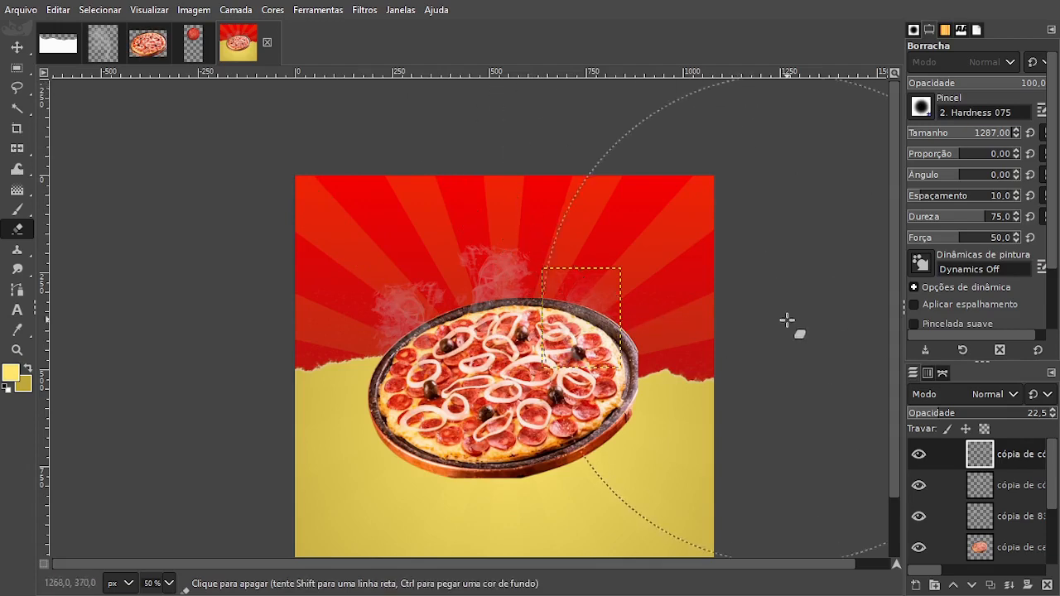
click(18, 47)
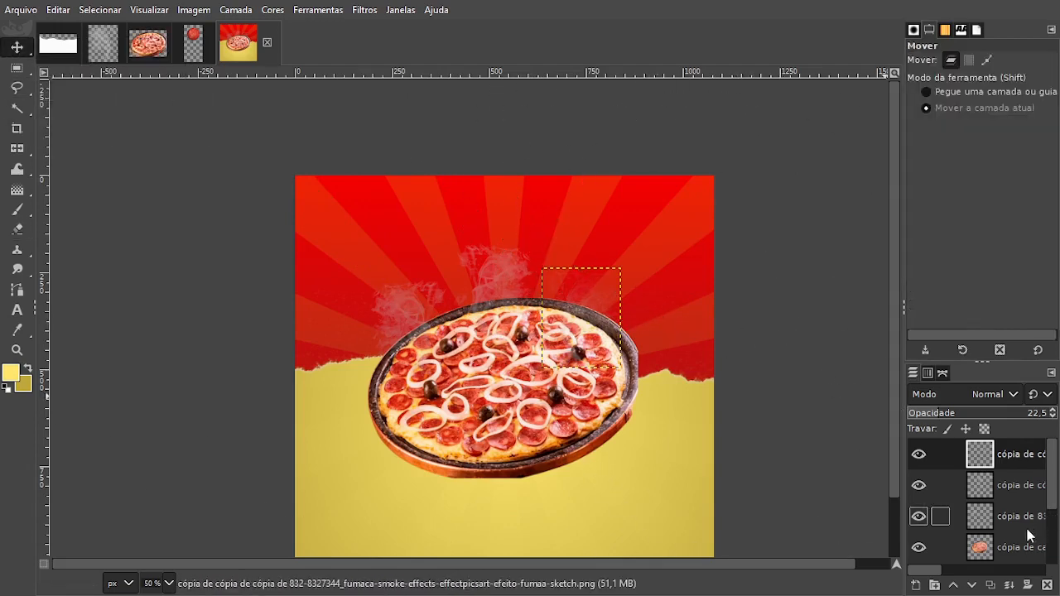
- Look through the layer stack from the smoke copies down to the Fundo layer
scroll(1018, 522, down, 3)
click(1019, 455)
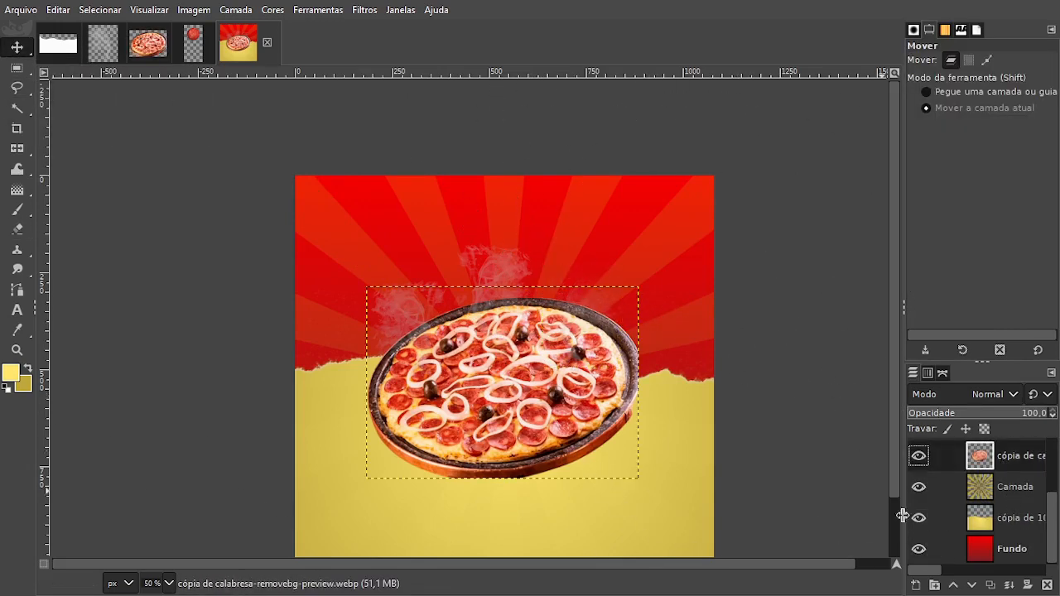
click(944, 518)
click(942, 546)
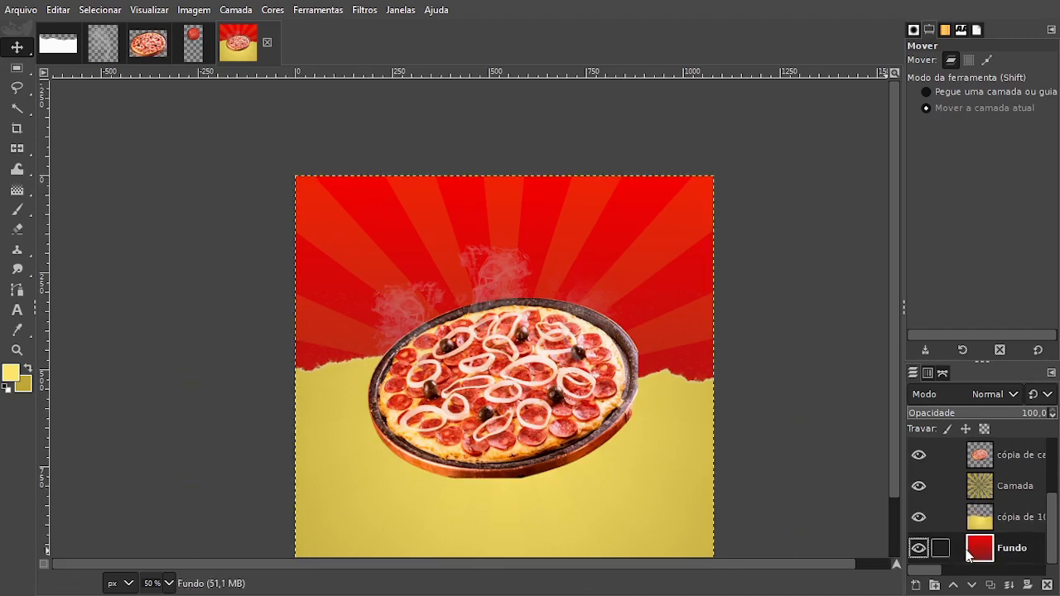
scroll(603, 320, up, 3)
scroll(603, 320, down, 2)
scroll(603, 320, down, 1)
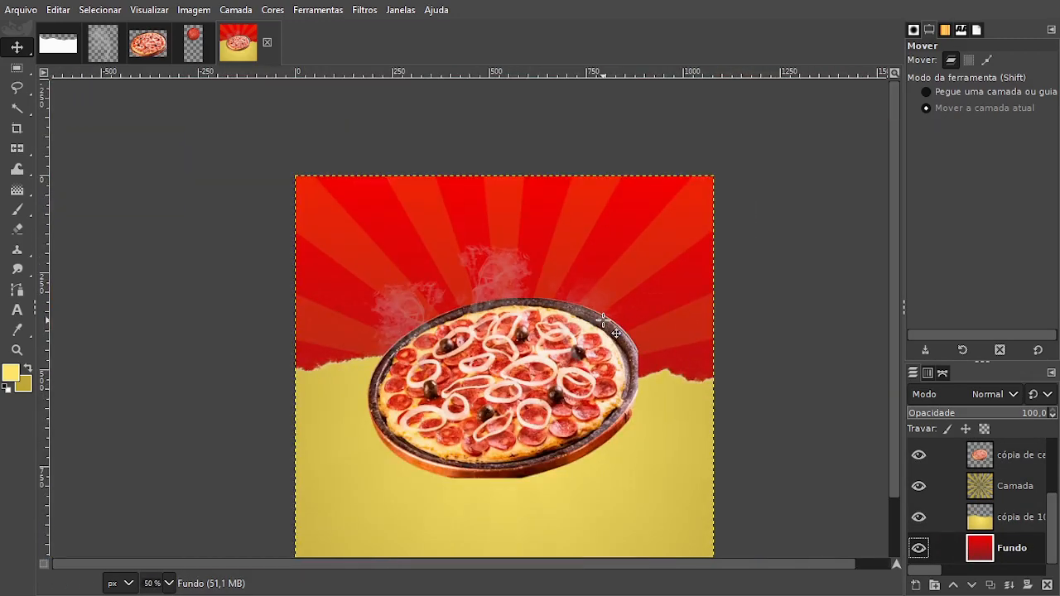
scroll(1011, 481, up, 3)
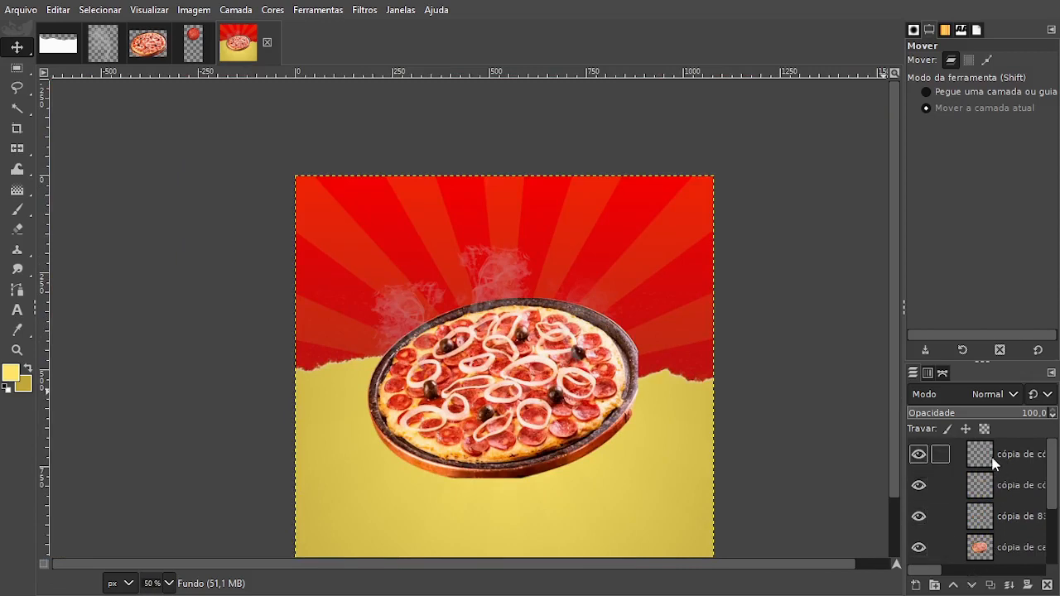
- Create a layer group and put the three smoke layers and the pizza layer inside it, leaving the group collapsed
click(994, 457)
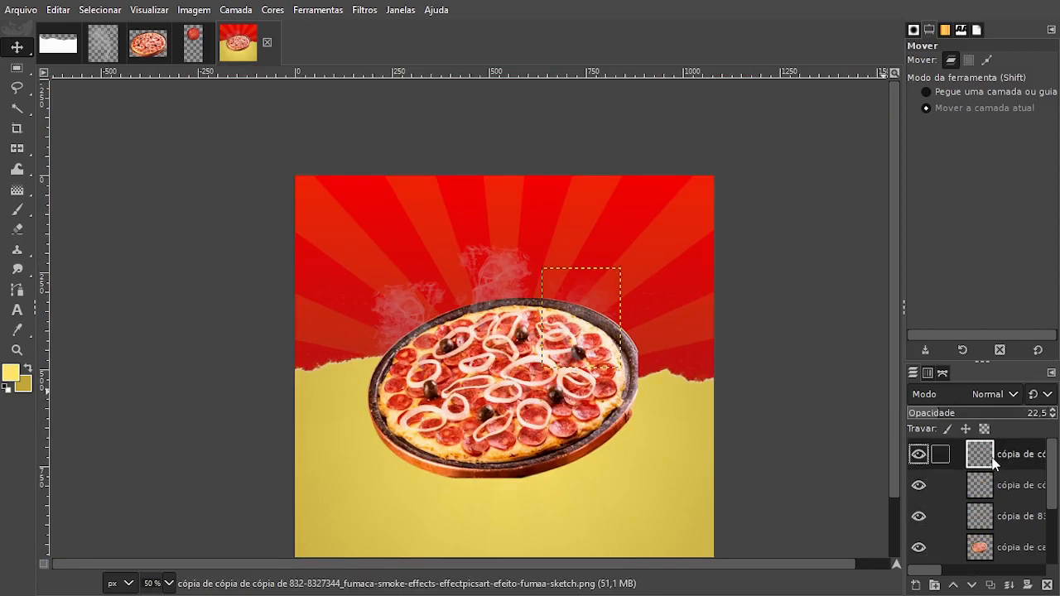
click(939, 588)
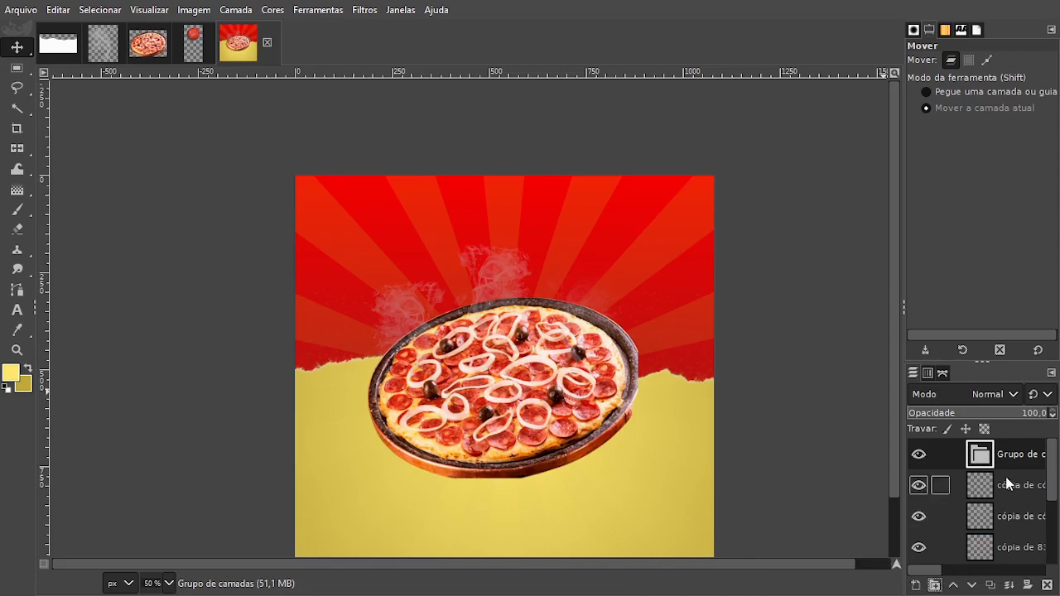
drag(1005, 476, 1008, 459)
drag(1001, 517, 1004, 496)
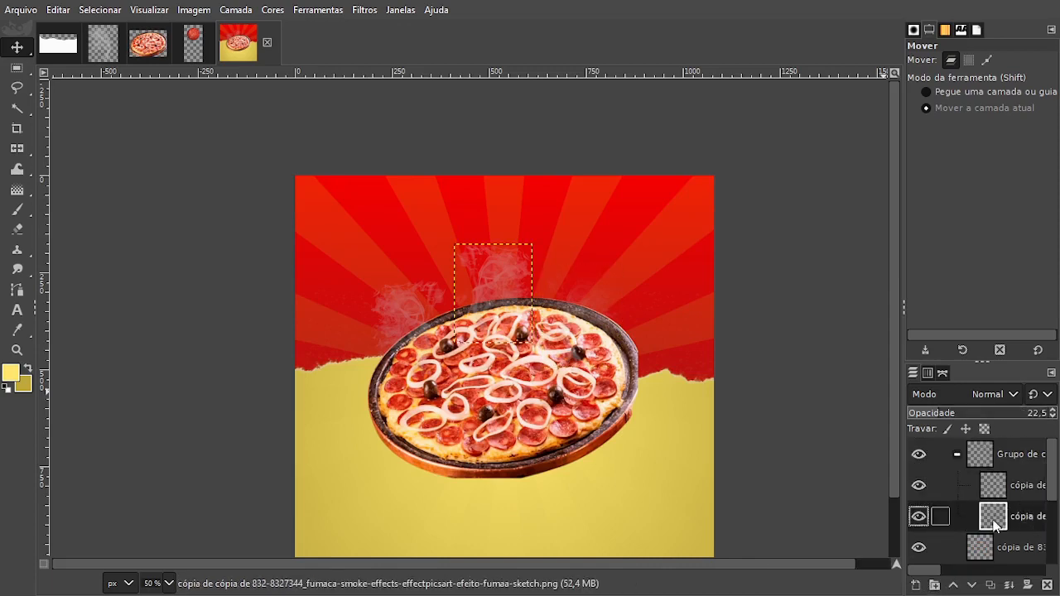
drag(993, 546, 979, 470)
click(994, 496)
click(957, 448)
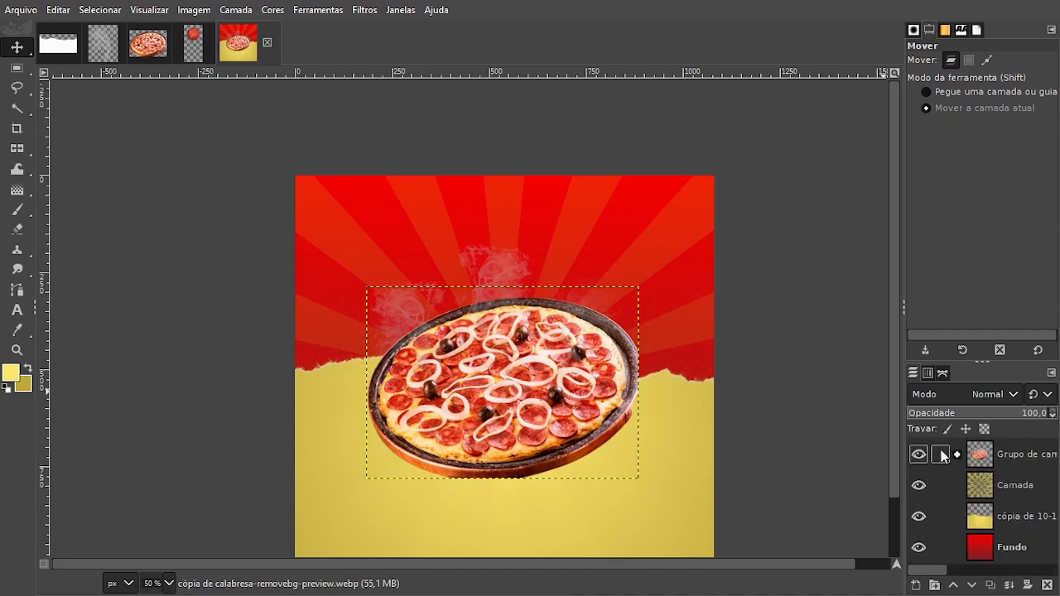
- Check the pizza and smoke group by hiding and showing it, and duplicate the whole group
click(917, 456)
click(918, 456)
click(981, 459)
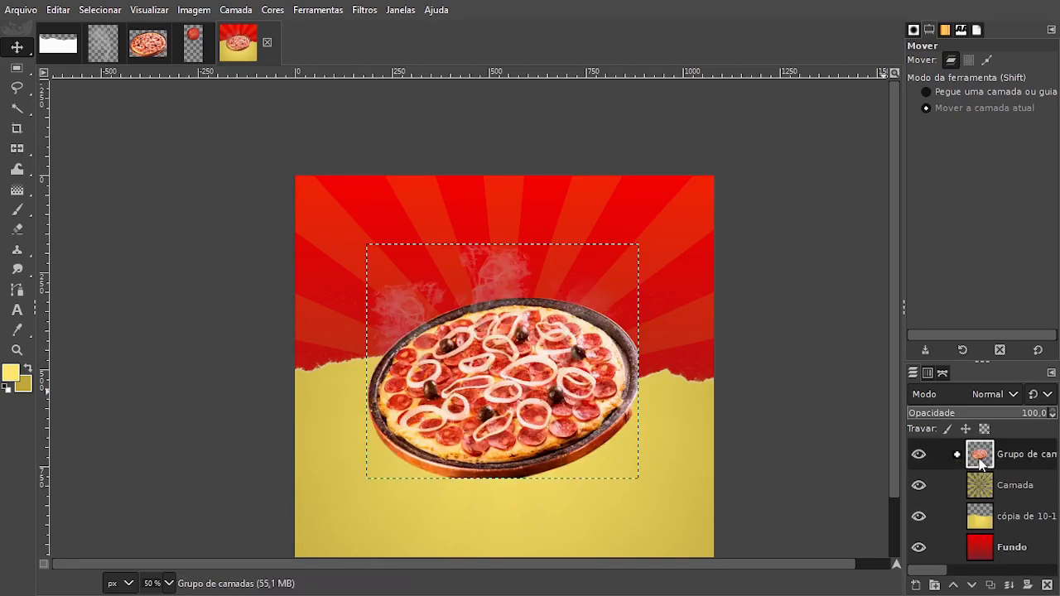
click(991, 585)
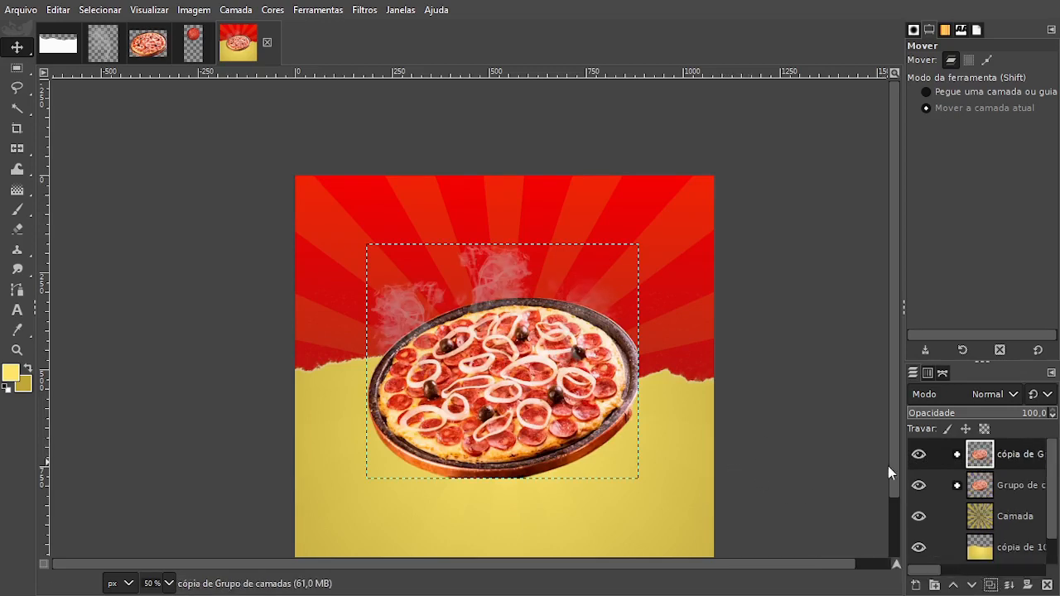
- Move the original pizza group down and right behind the front one, and shift the duplicate group left so the two pizzas overlap
click(991, 482)
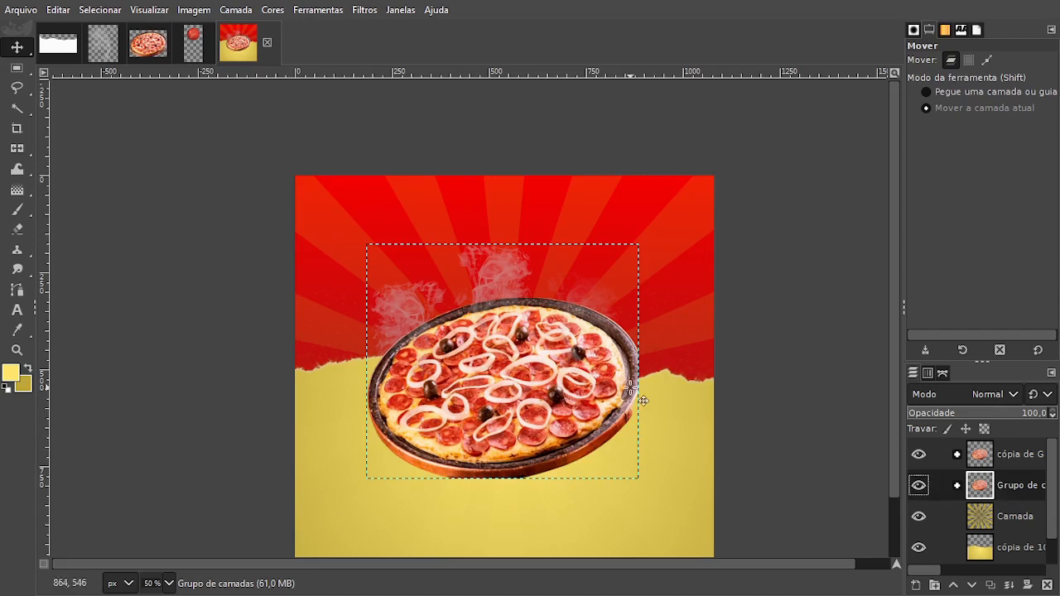
drag(593, 404, 639, 443)
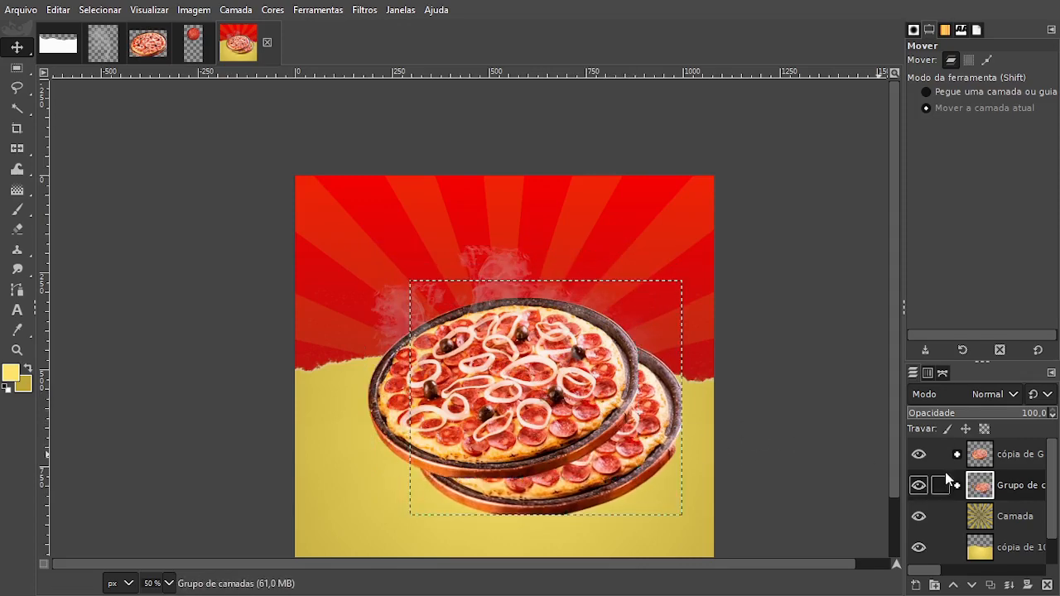
click(989, 460)
drag(599, 400, 551, 401)
click(987, 489)
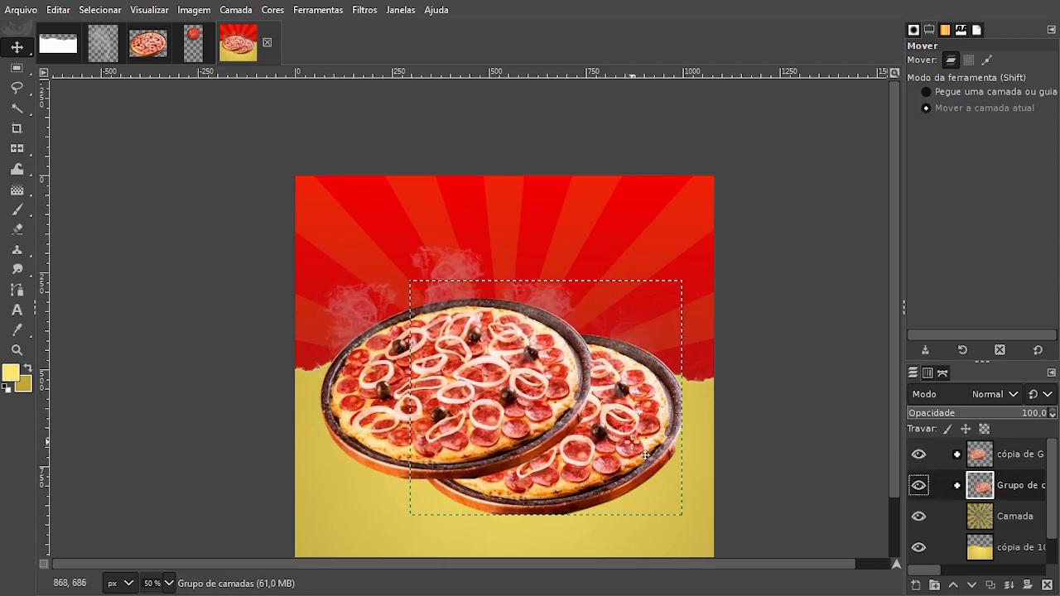
drag(623, 449, 643, 438)
- Fine-tune both pizza groups, lowering the front pizza slightly at the left and tucking the back pizza inside the canvas's right edge
click(940, 454)
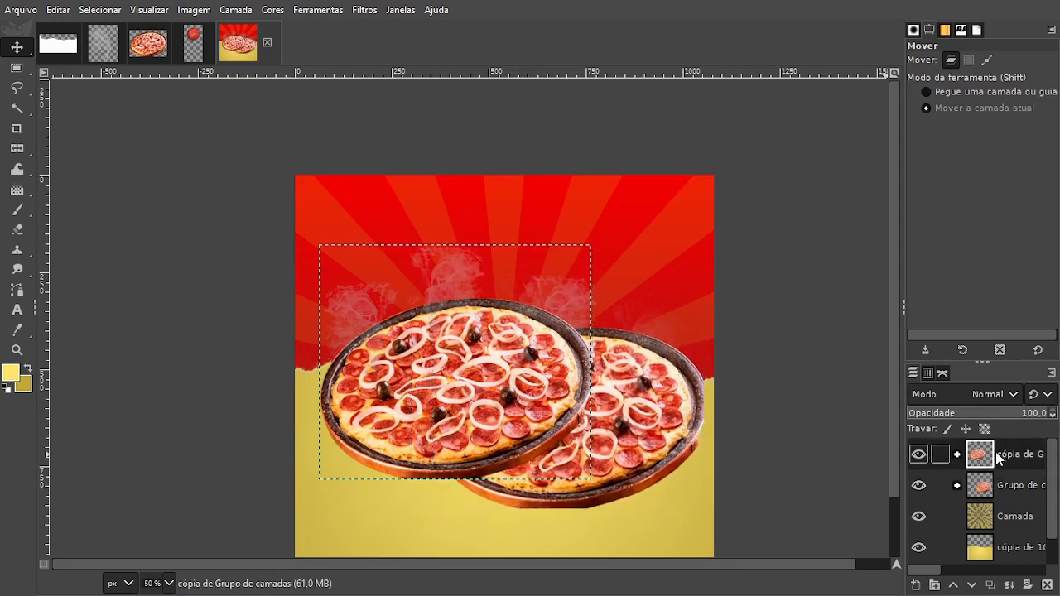
drag(491, 396, 485, 405)
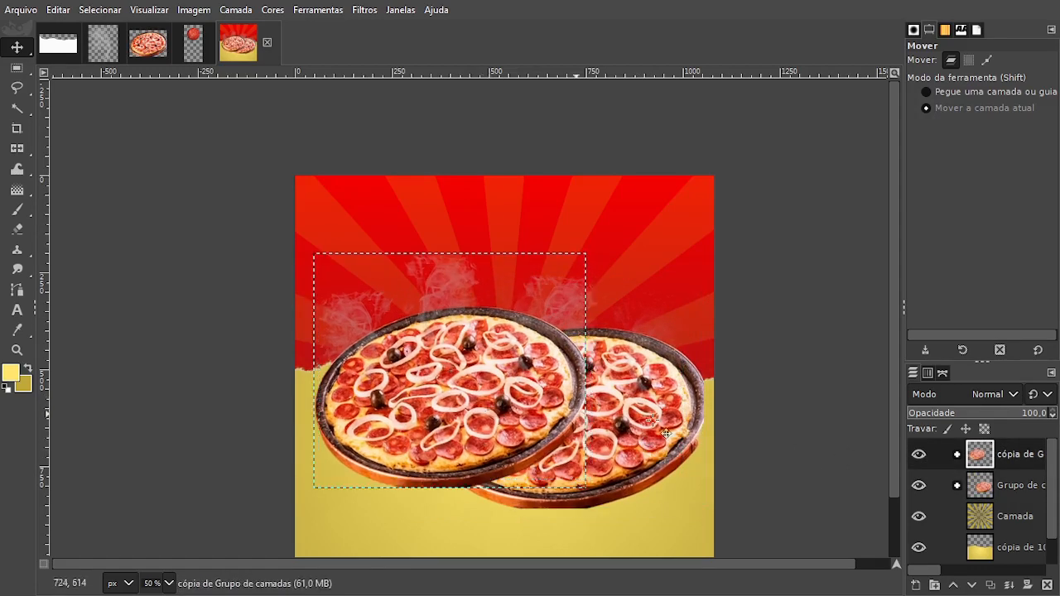
scroll(724, 424, down, 1)
drag(719, 441, 661, 407)
scroll(558, 400, up, 1)
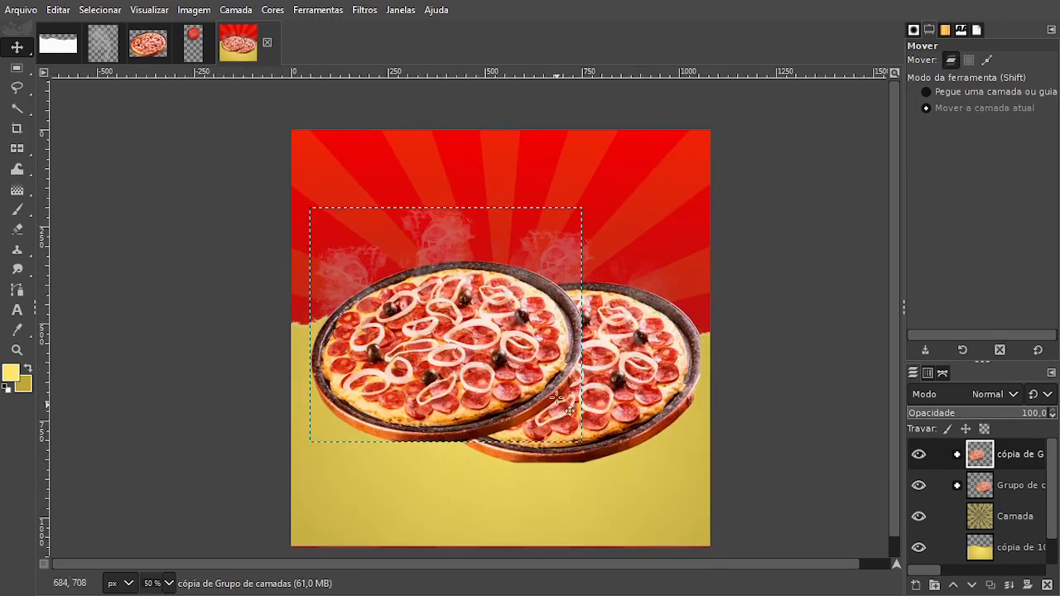
drag(513, 362, 510, 370)
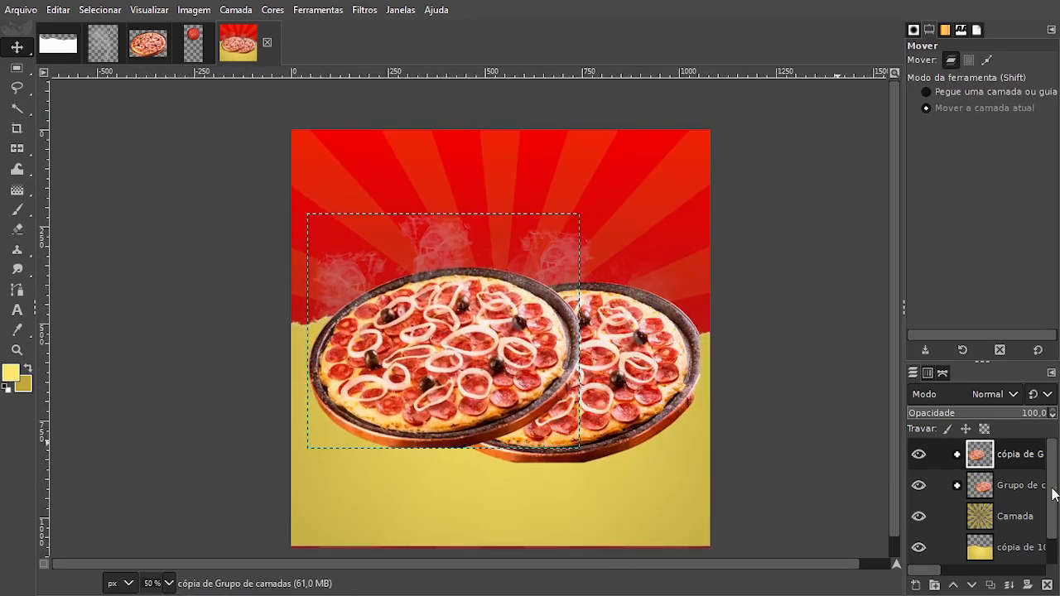
click(940, 485)
drag(682, 408, 672, 413)
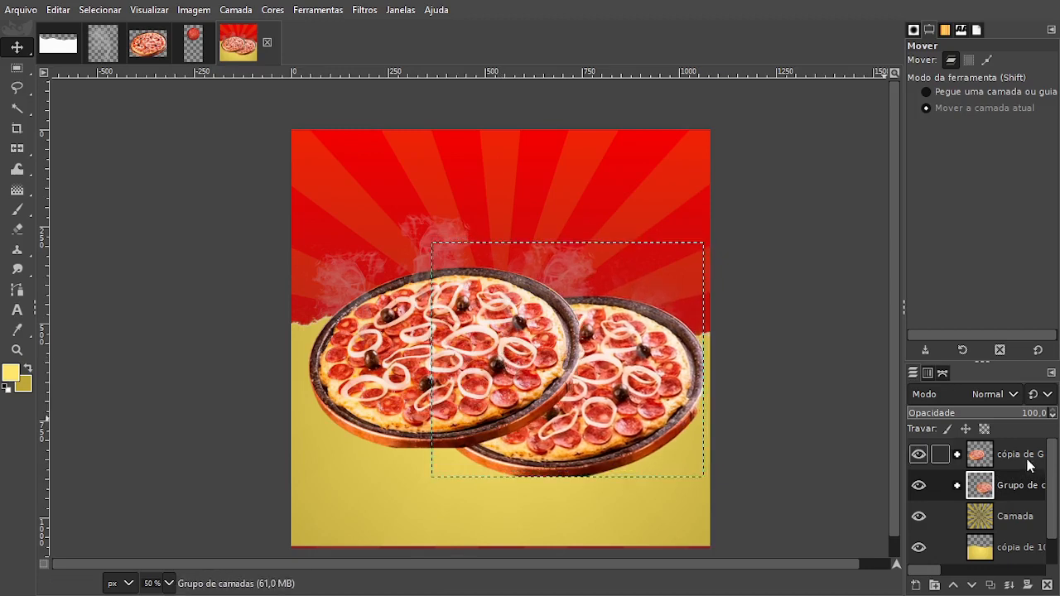
click(1020, 454)
drag(513, 350, 521, 372)
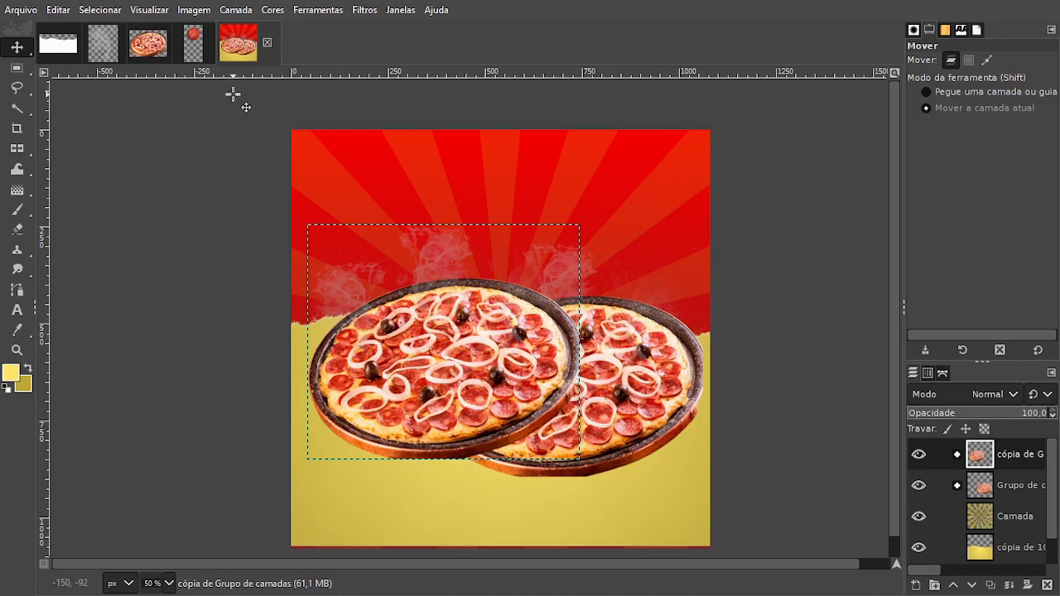
- Copy the pepperoni slice from its own image into the pizza composition and place it in the upper-left area of the canvas
click(193, 45)
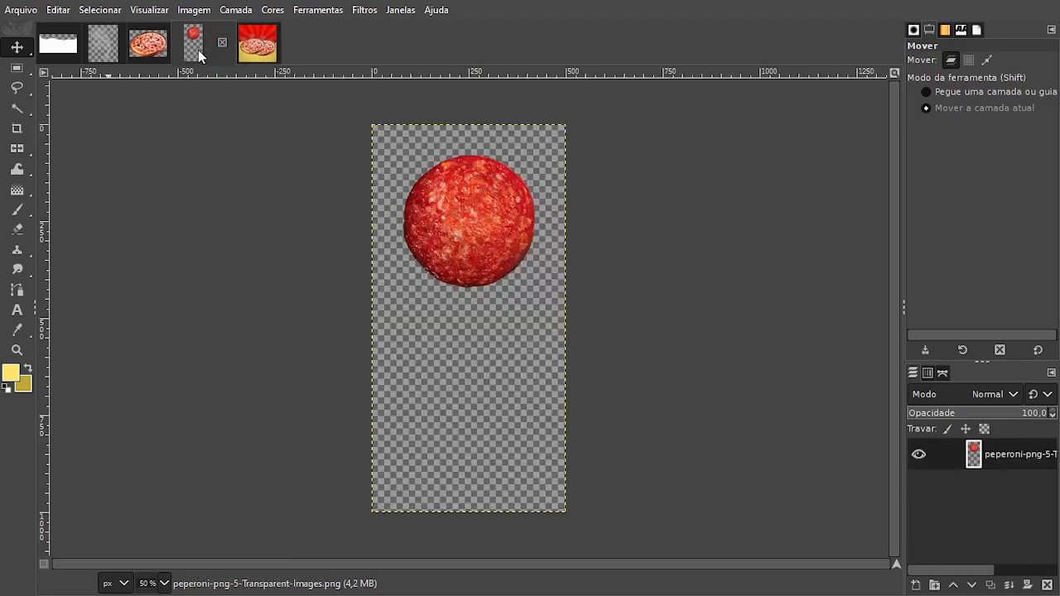
click(488, 207)
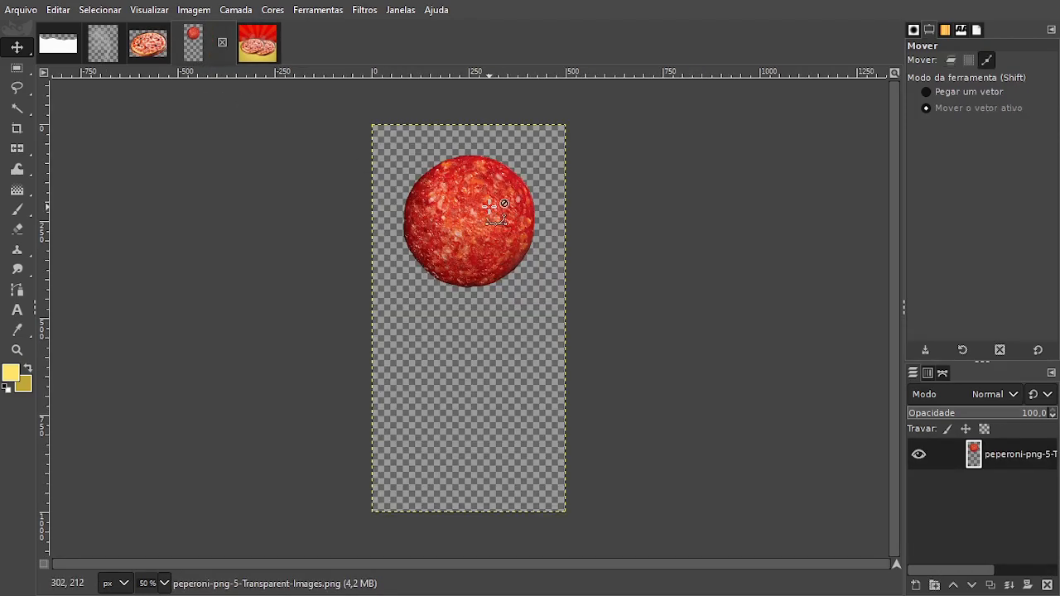
key(ctrl+c)
click(257, 44)
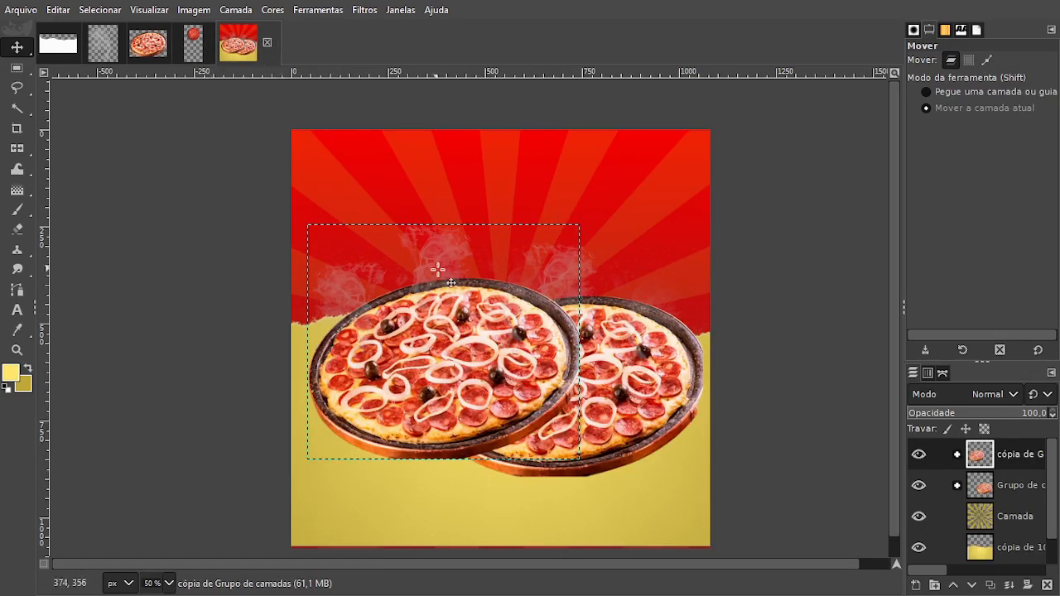
key(ctrl+v)
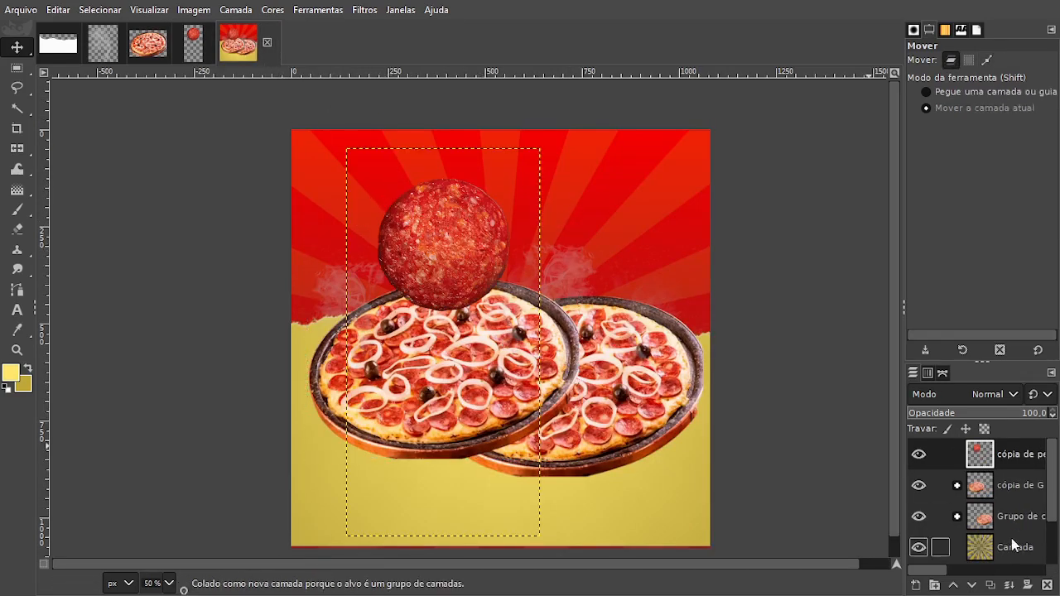
drag(503, 261, 436, 259)
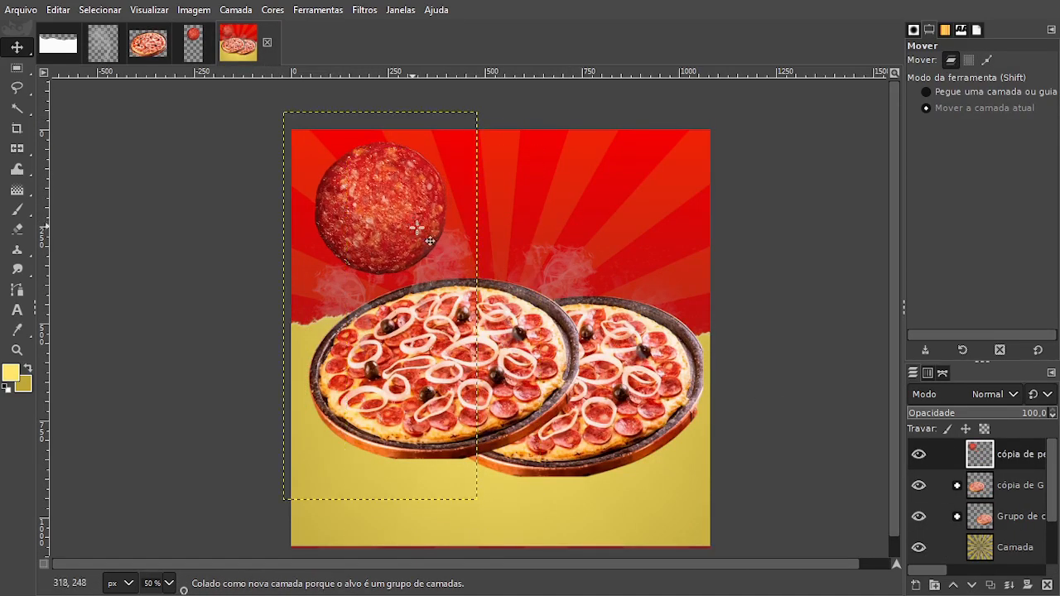
- Scale the pepperoni layer down proportionally to about 105 × 210 px and place it in the canvas's upper-left corner
key(shift+s)
click(540, 401)
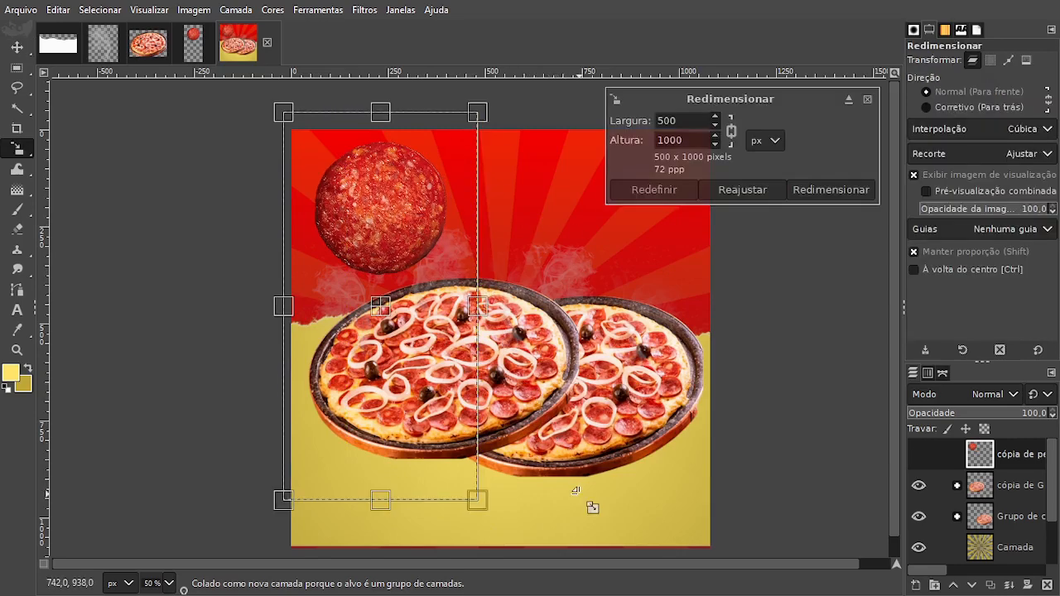
drag(591, 504, 352, 219)
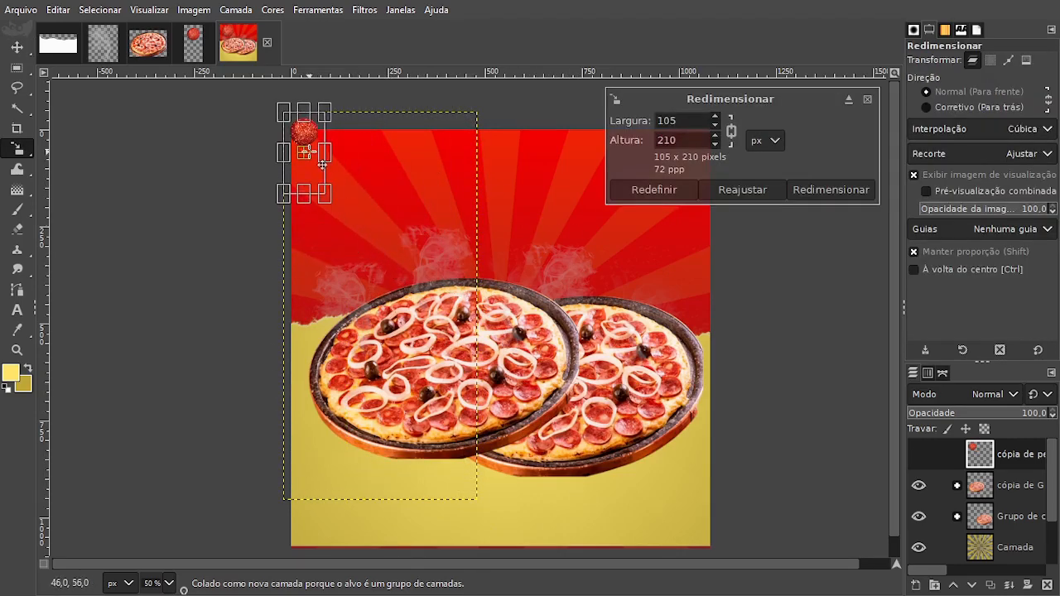
click(816, 190)
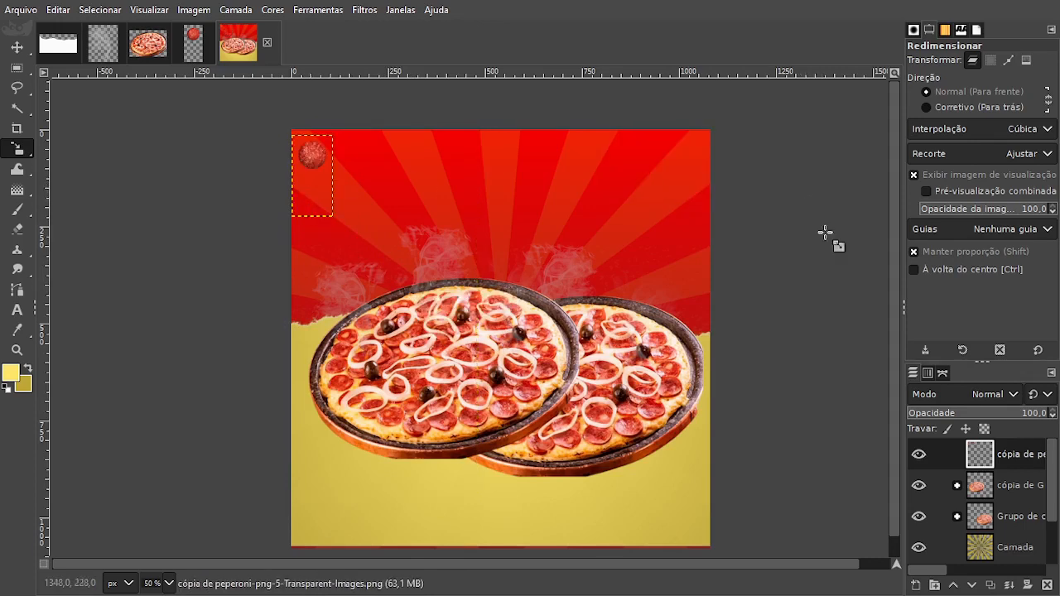
- Duplicate the small pepperoni and place the copy in the canvas's upper-right corner
click(991, 585)
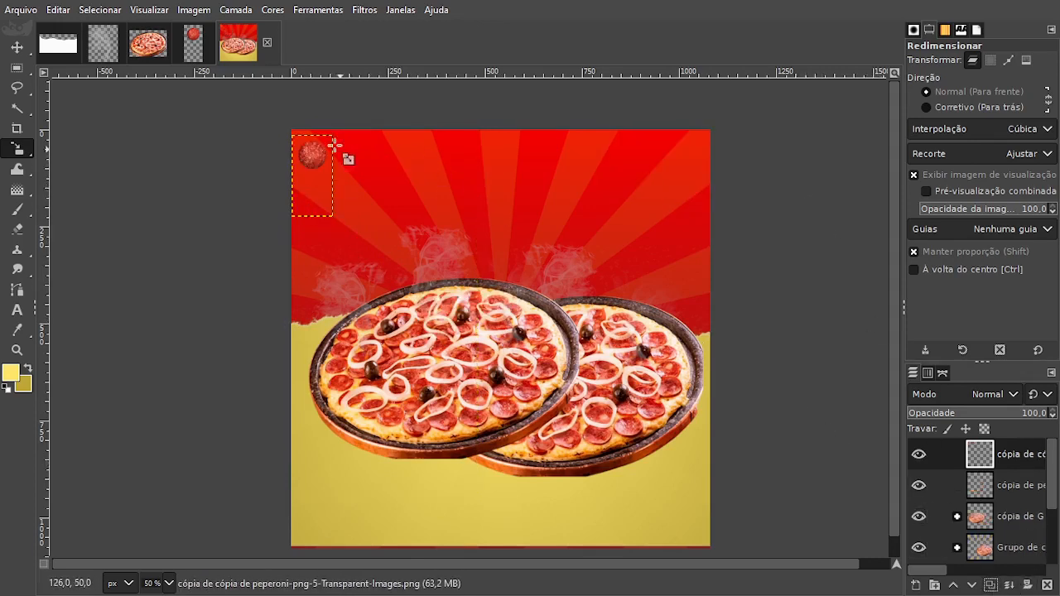
click(17, 48)
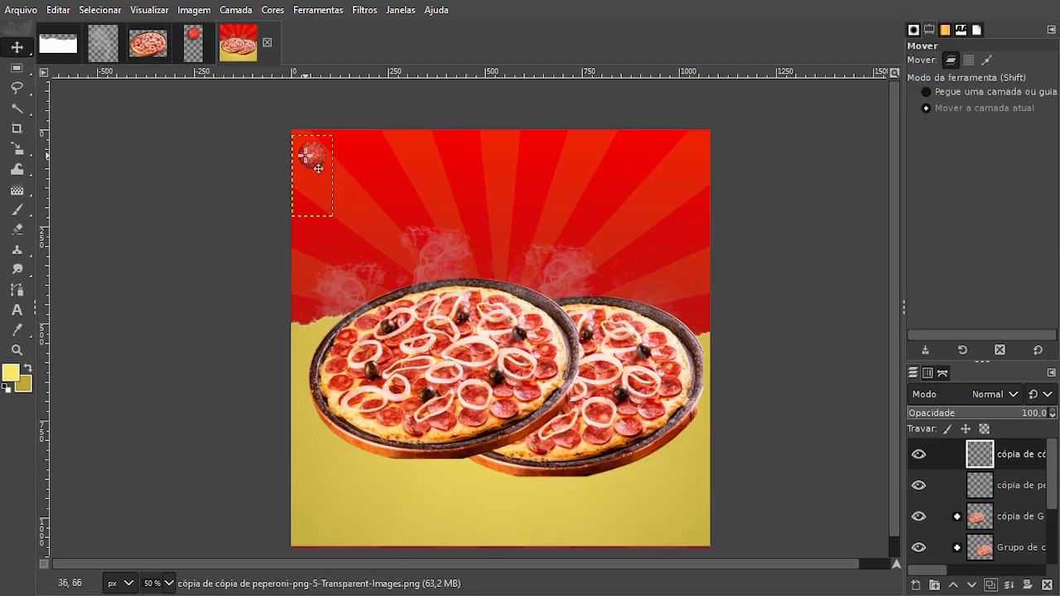
drag(306, 155, 686, 157)
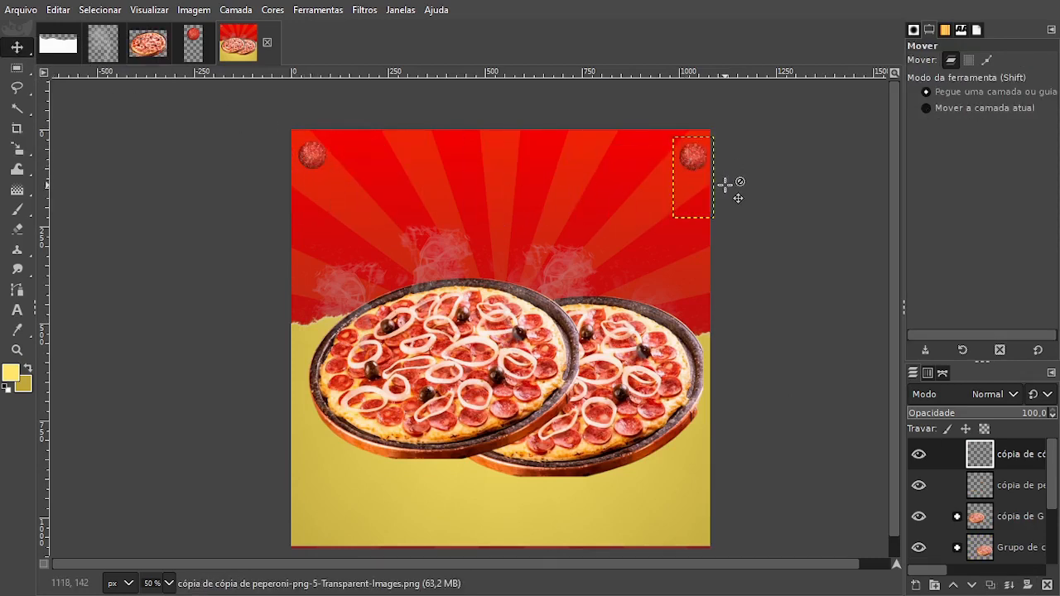
- Enlarge the upper-right pepperoni layer to about 369 × 734 px and reposition it so the canvas's right edge slightly crops the slice
key(shift+s)
click(726, 197)
drag(745, 229, 832, 424)
click(828, 190)
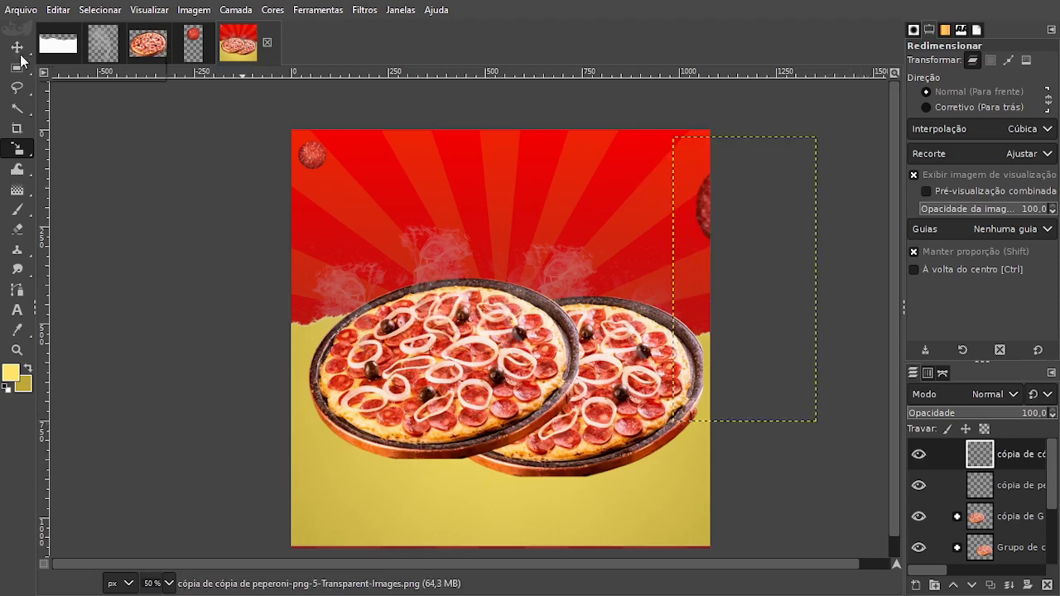
click(16, 47)
drag(740, 219, 667, 187)
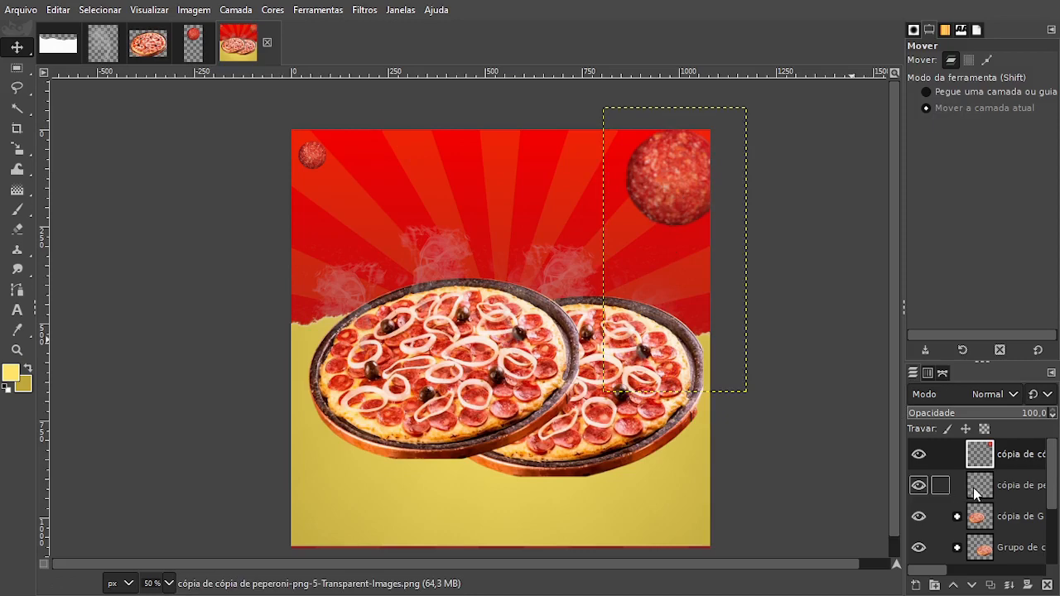
- Duplicate the large pepperoni, move the copy over the back pizza's top rim and scale it down to about half size
click(991, 584)
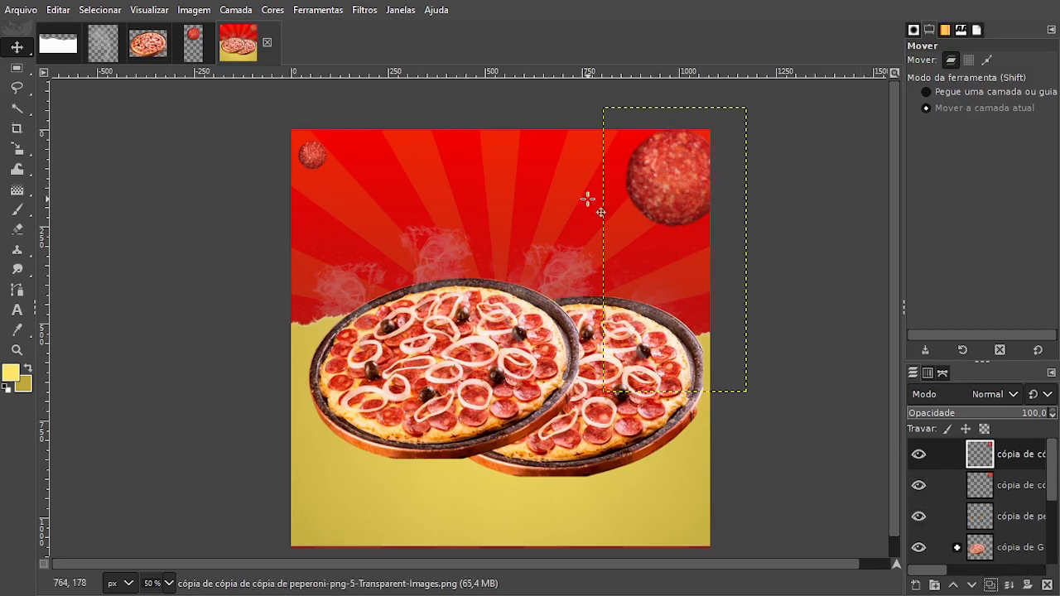
drag(674, 195, 618, 315)
key(shift+s)
click(734, 466)
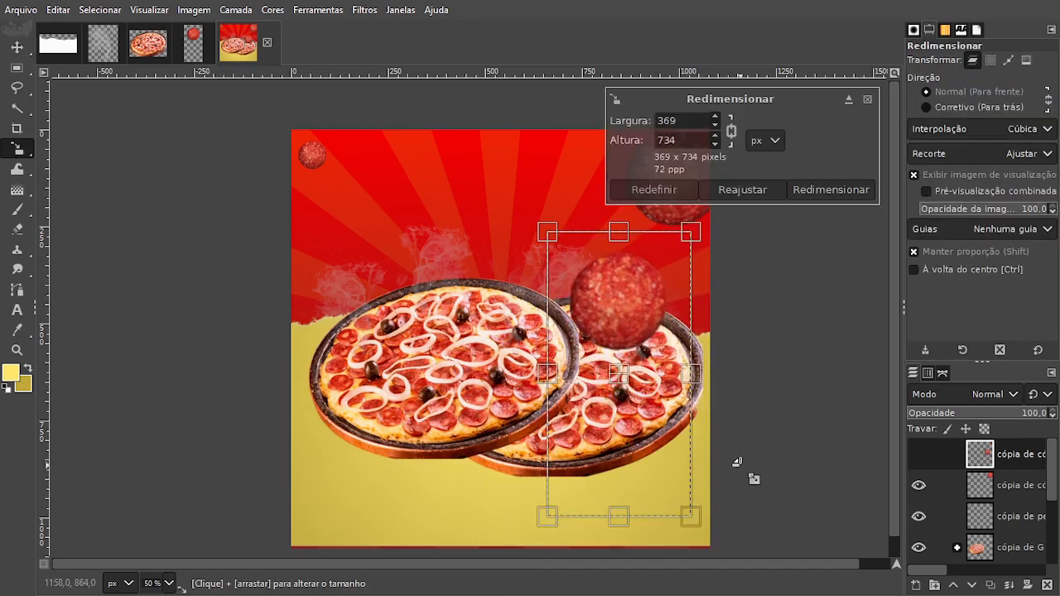
drag(734, 466, 625, 332)
click(823, 194)
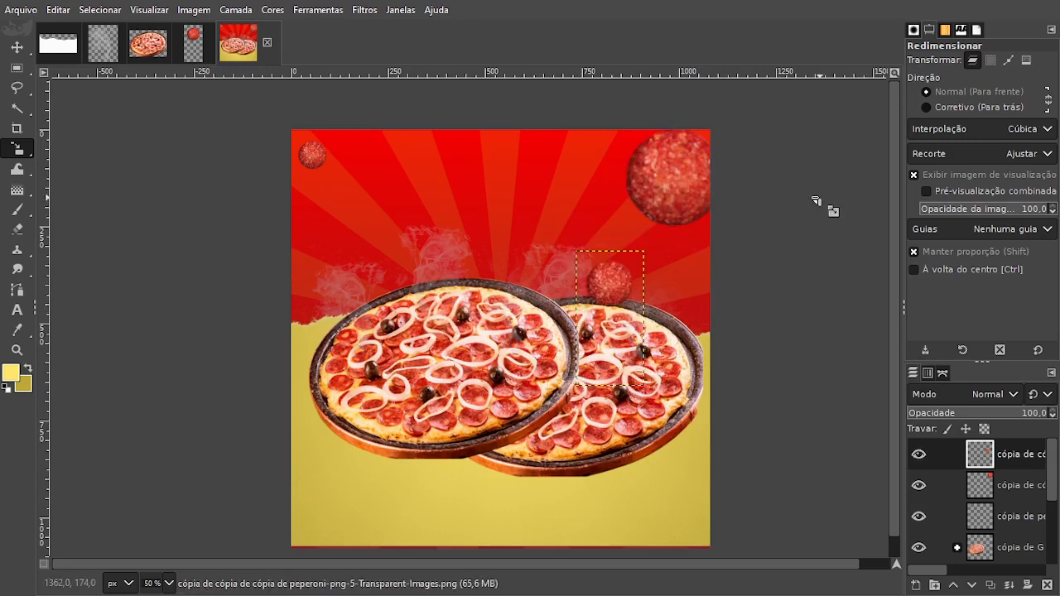
- Duplicate the pepperoni above the back pizza, place the copy on the front pizza's lower-left rim and enlarge it to about 261 × 520 px
click(992, 587)
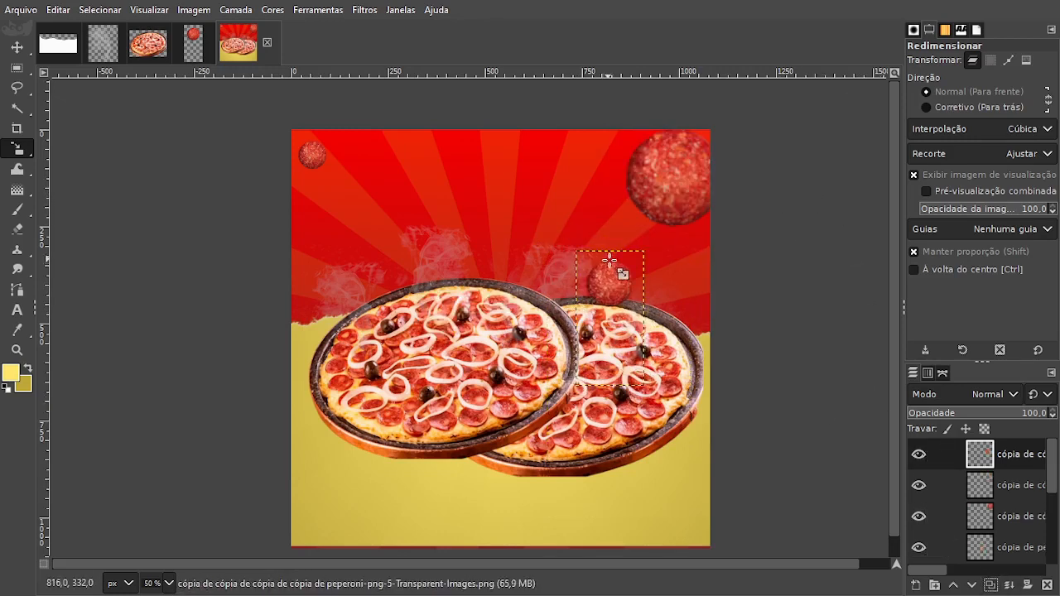
click(17, 47)
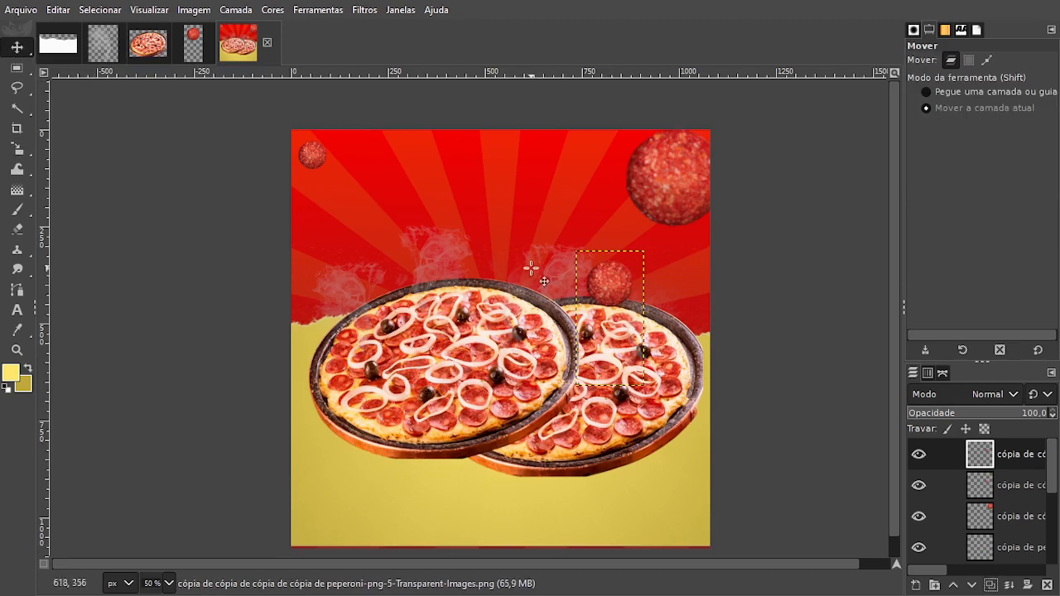
drag(617, 304, 349, 457)
key(shift+s)
drag(411, 492, 376, 517)
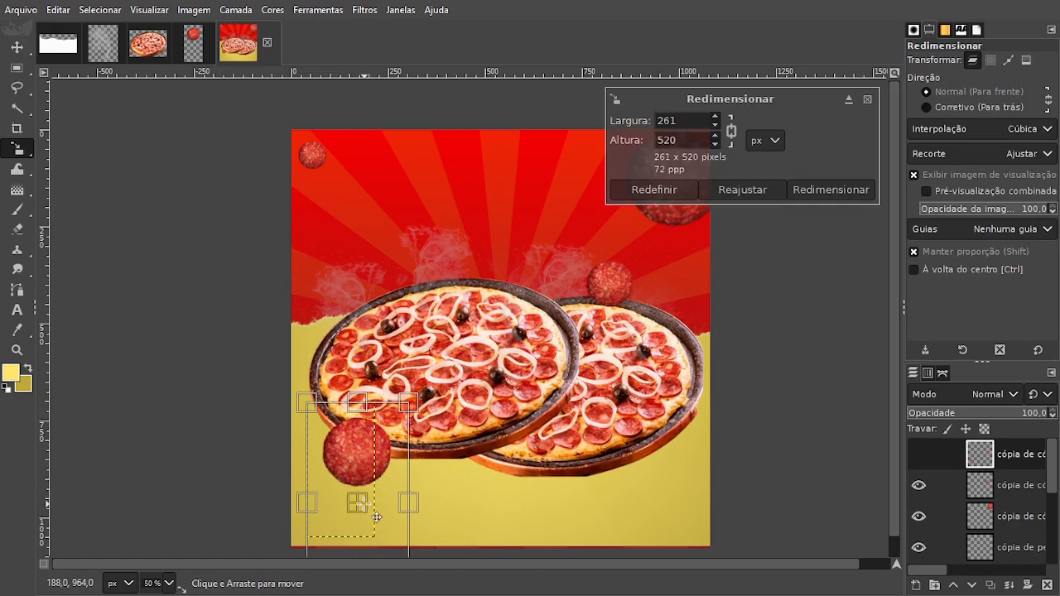
click(837, 192)
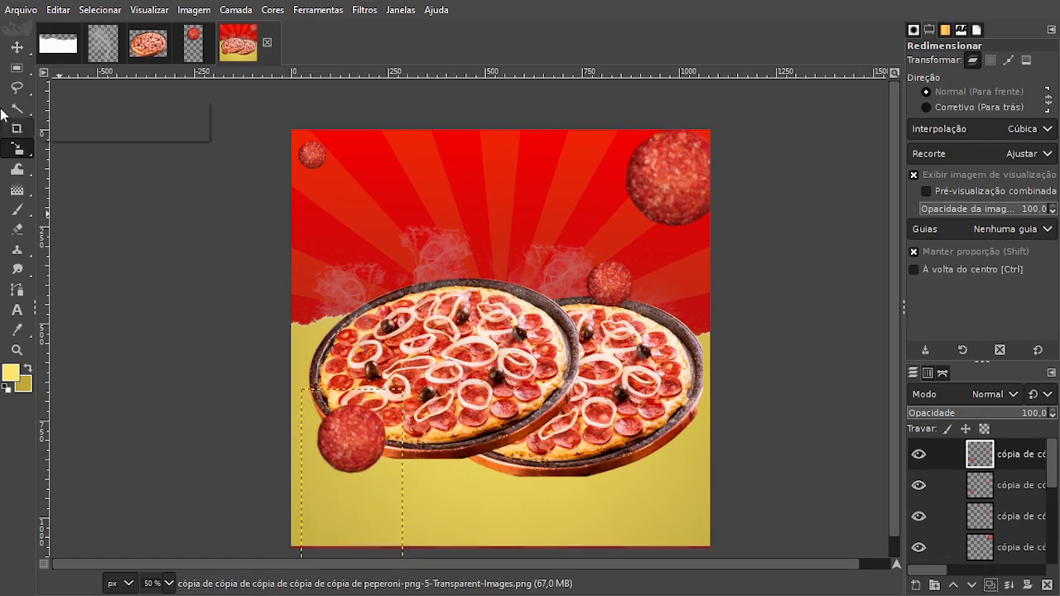
- Place another pepperoni copy on the back pizza's lower-right rim and scale its layer down to about 158 × 313 px
click(16, 47)
drag(364, 449, 660, 471)
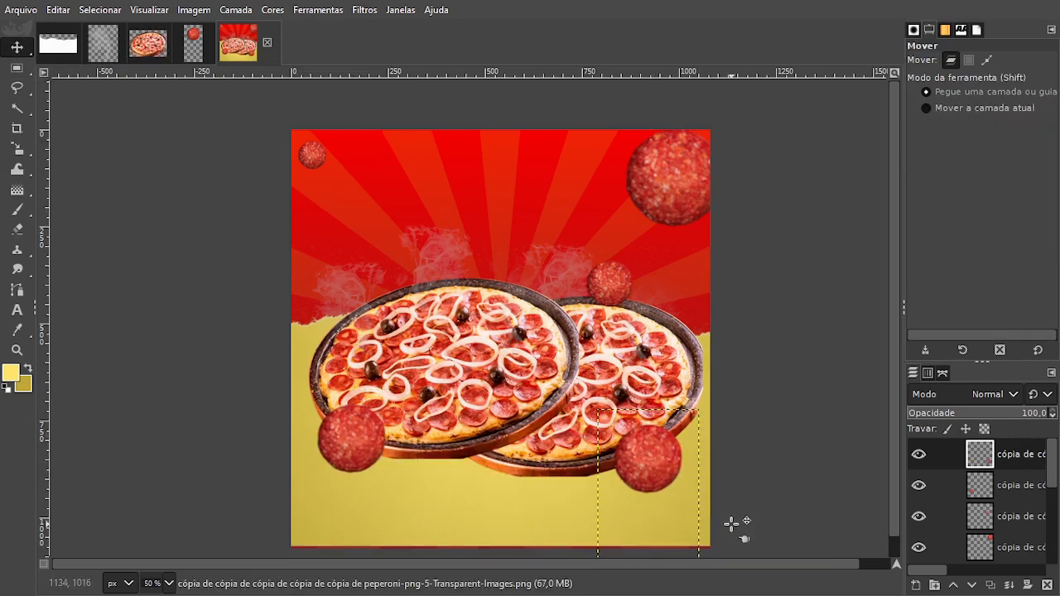
key(shift+s)
drag(737, 527, 648, 500)
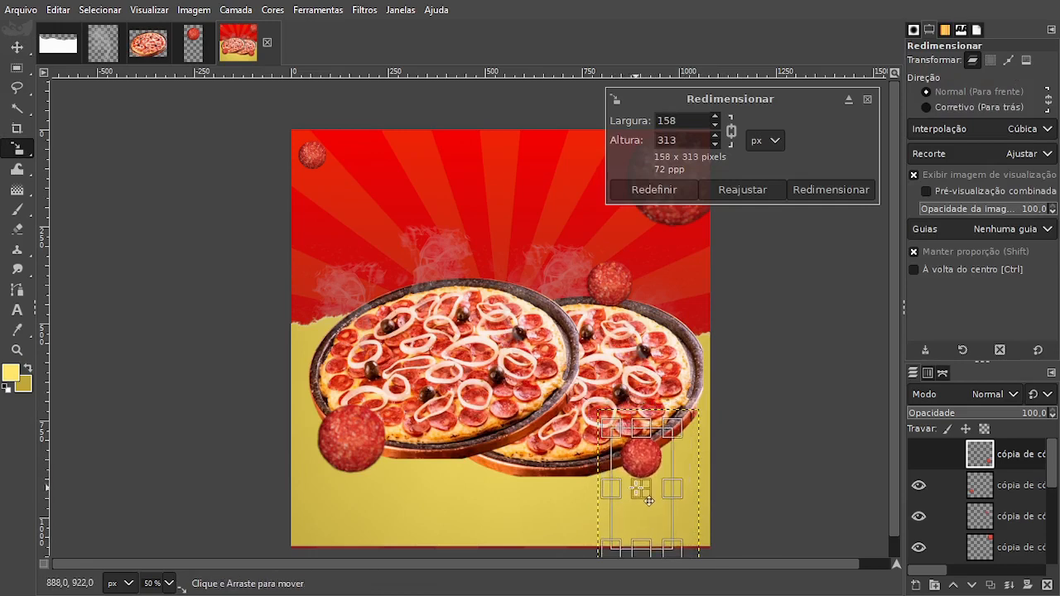
click(813, 194)
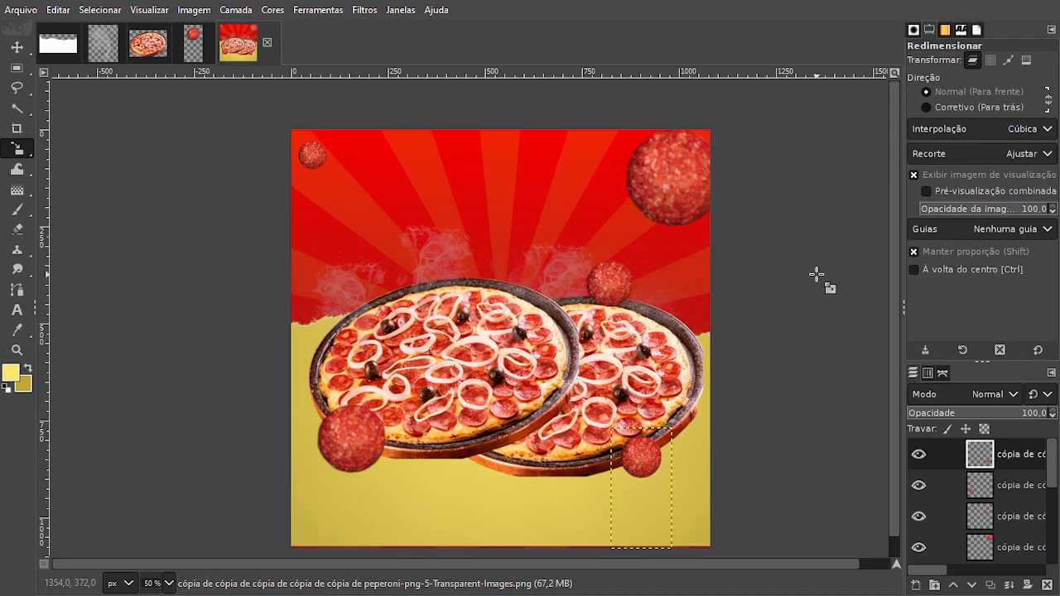
- Move the large upper-right pepperoni further right so the canvas edge crops more of it
click(979, 516)
click(982, 549)
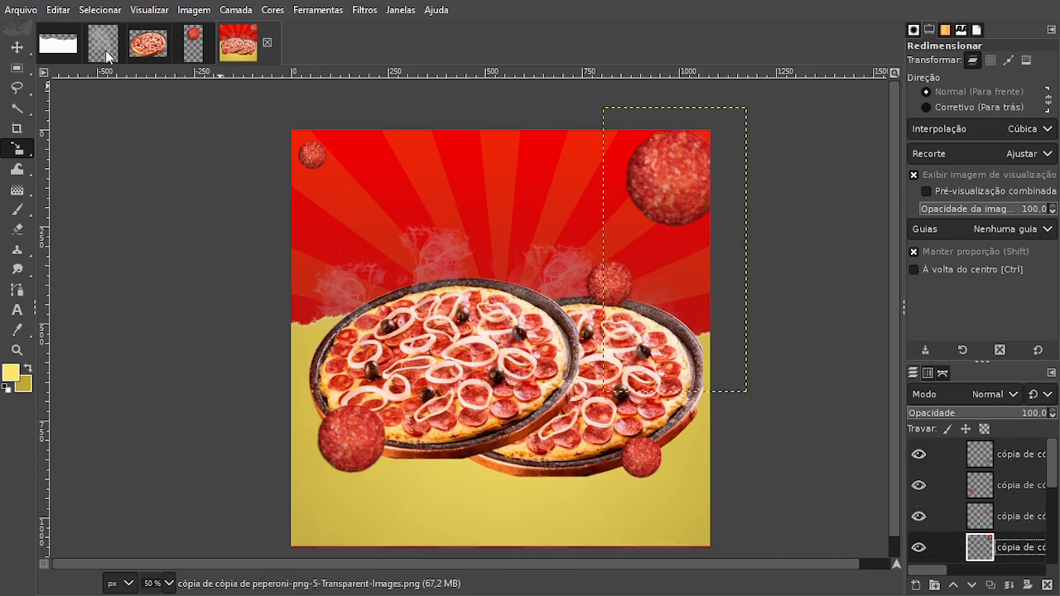
click(16, 48)
drag(696, 193, 727, 187)
- Apply a linear motion blur to the small upper-left pepperoni with length 50.53 and angle 41.54
scroll(979, 507, down, 1)
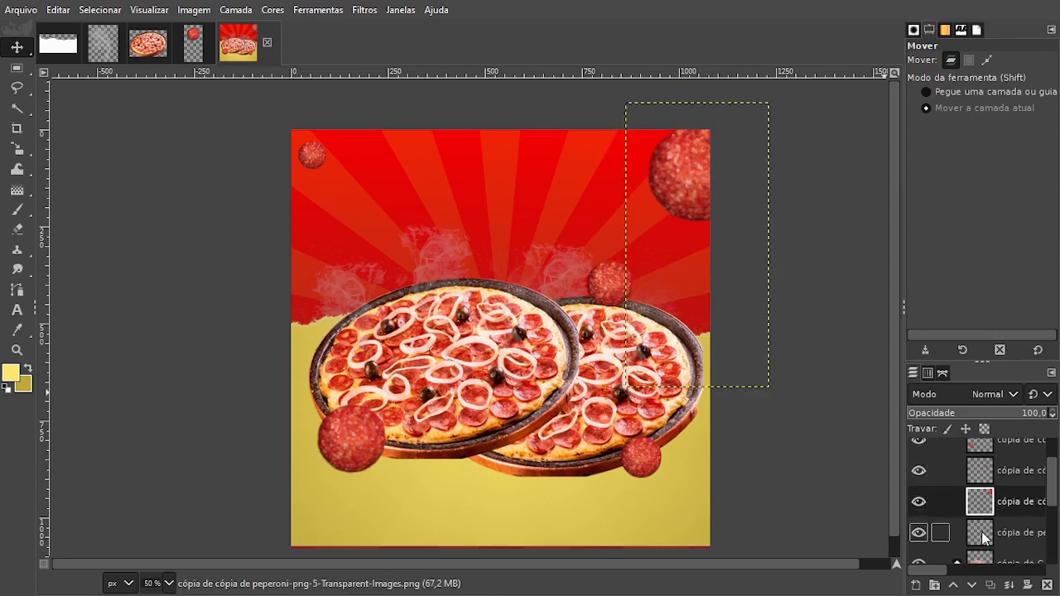
click(991, 537)
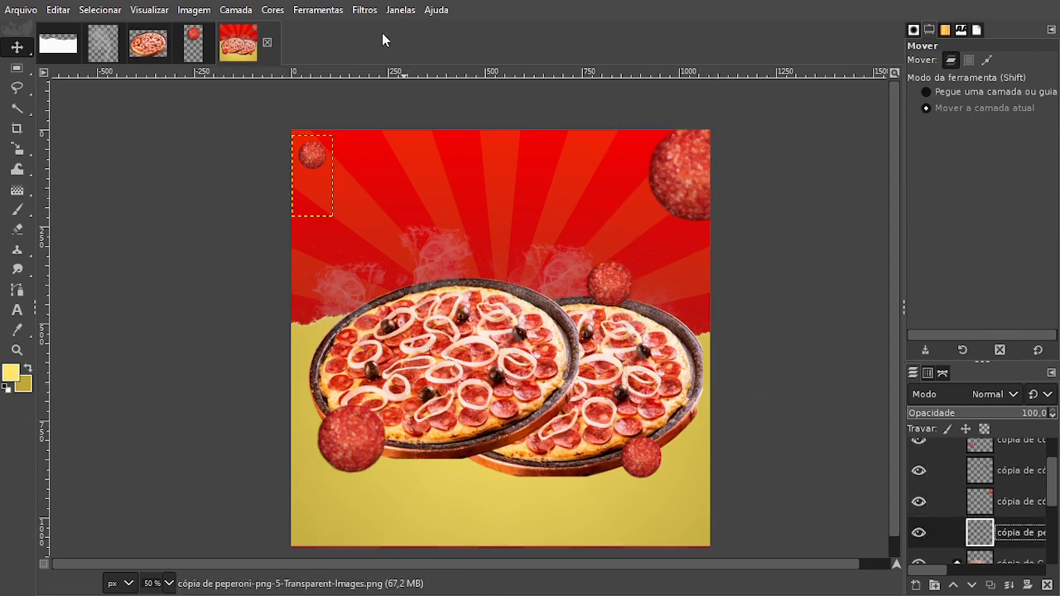
click(359, 11)
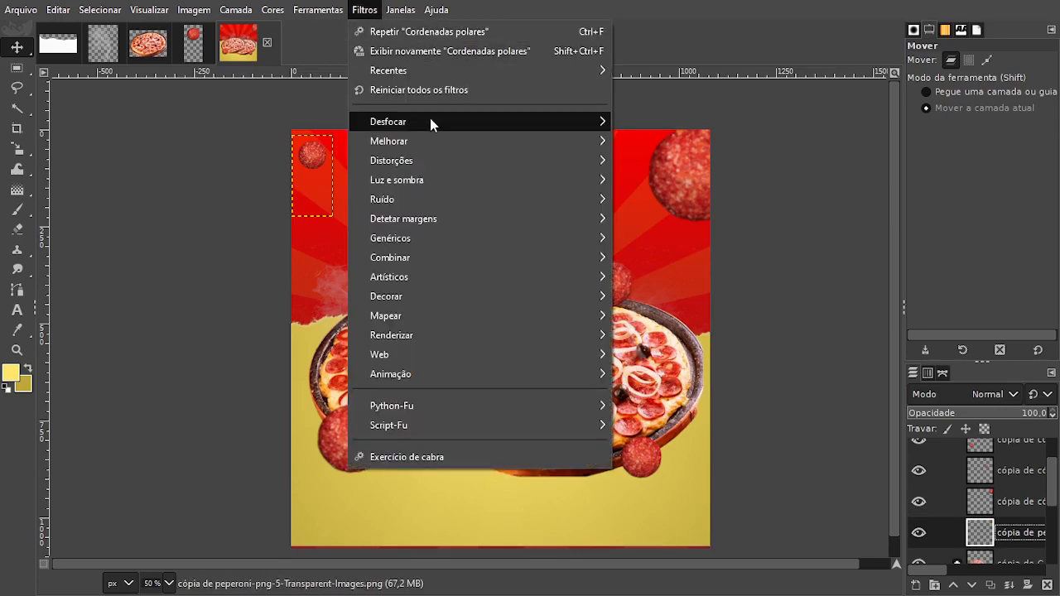
mouse_move(564, 119)
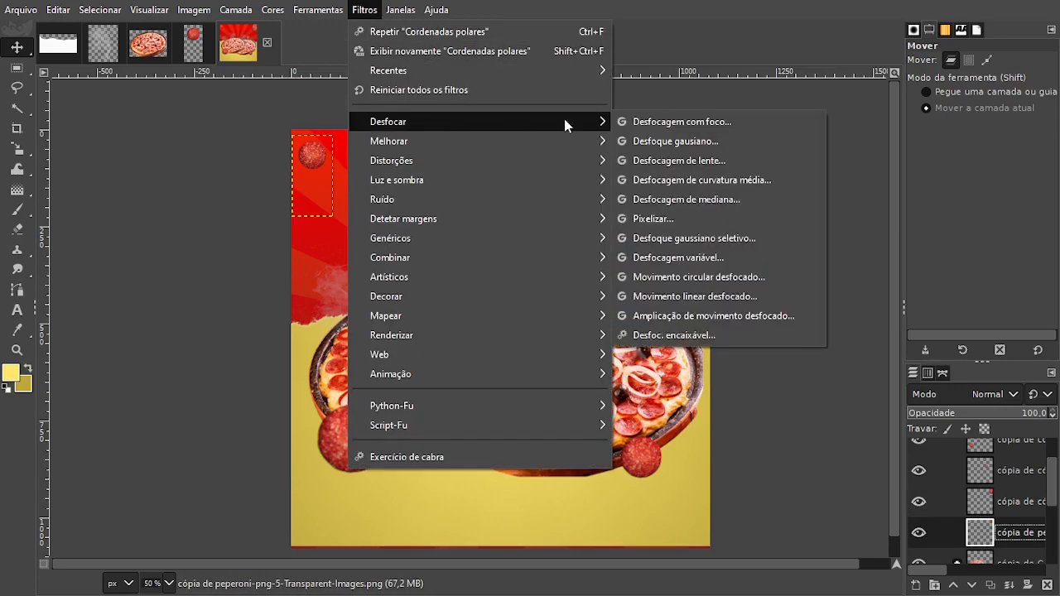
click(740, 297)
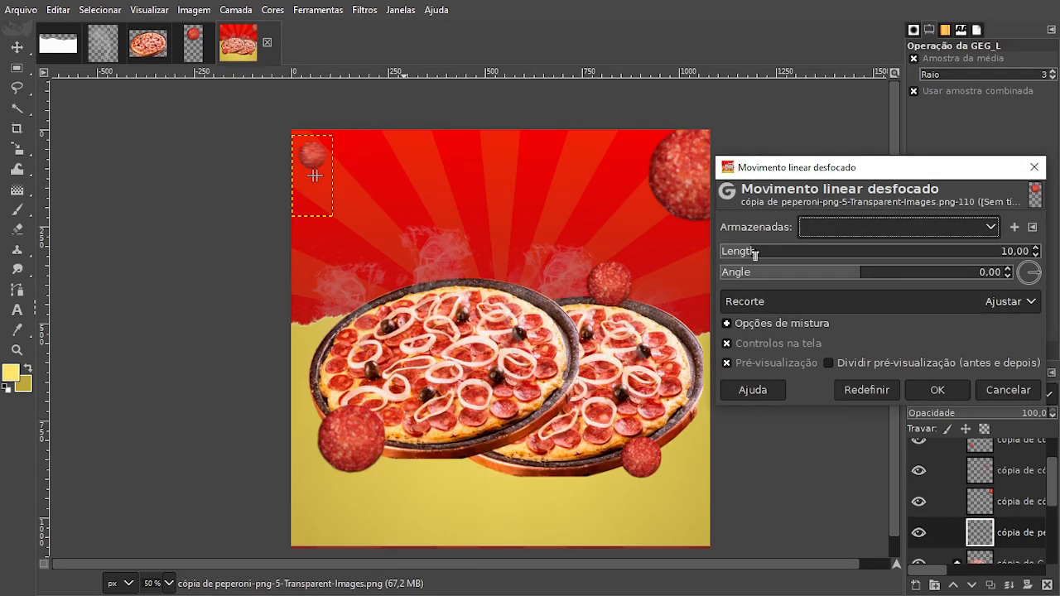
drag(750, 252, 796, 252)
drag(857, 277, 893, 278)
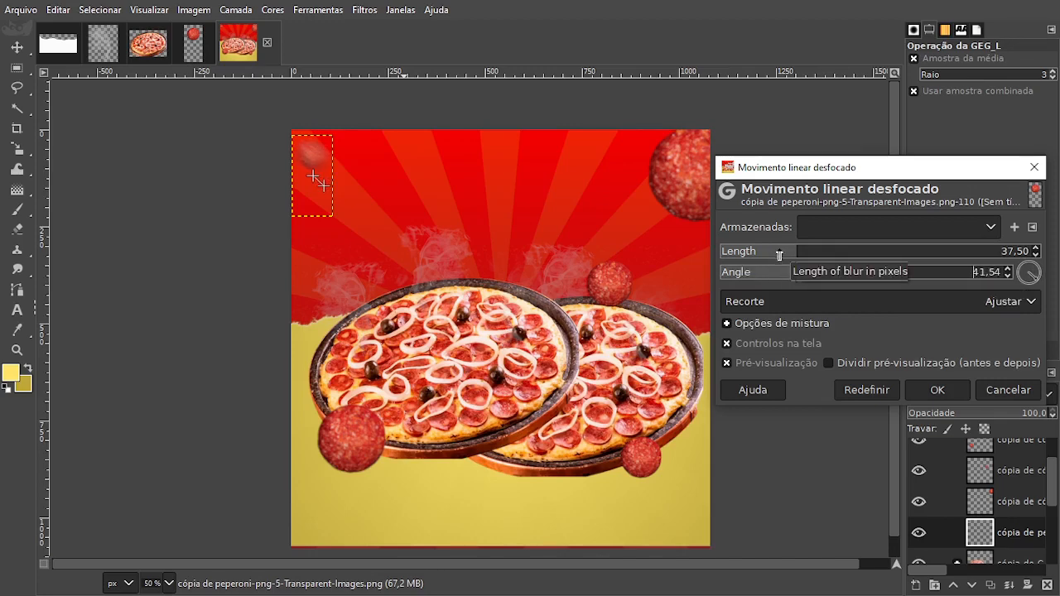
drag(791, 254, 815, 259)
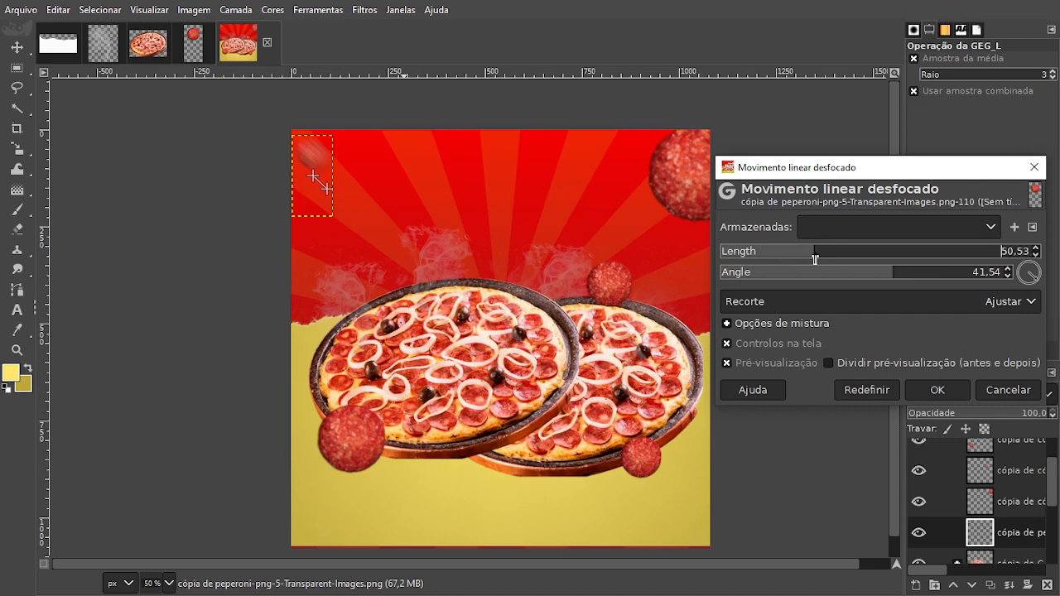
click(949, 385)
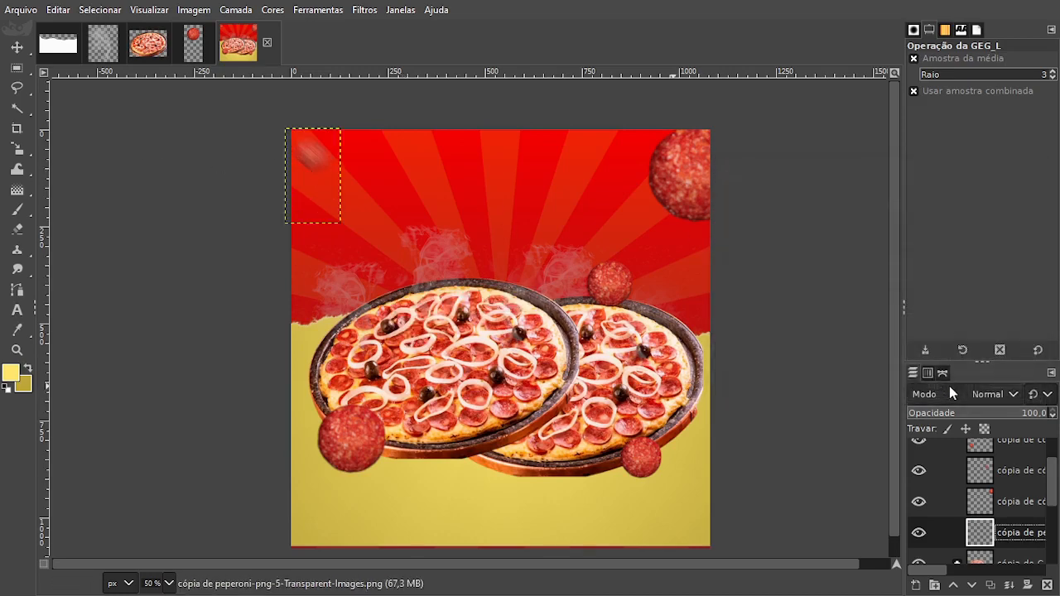
- Apply a linear motion blur to the large upper-right pepperoni with length 28.36 and angle 94.95
click(982, 504)
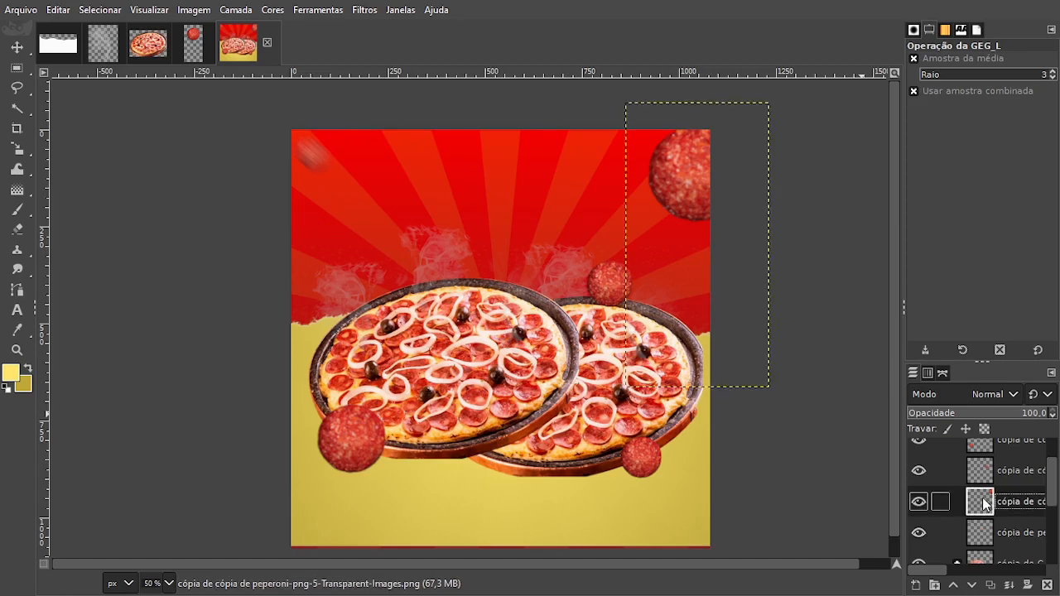
click(366, 10)
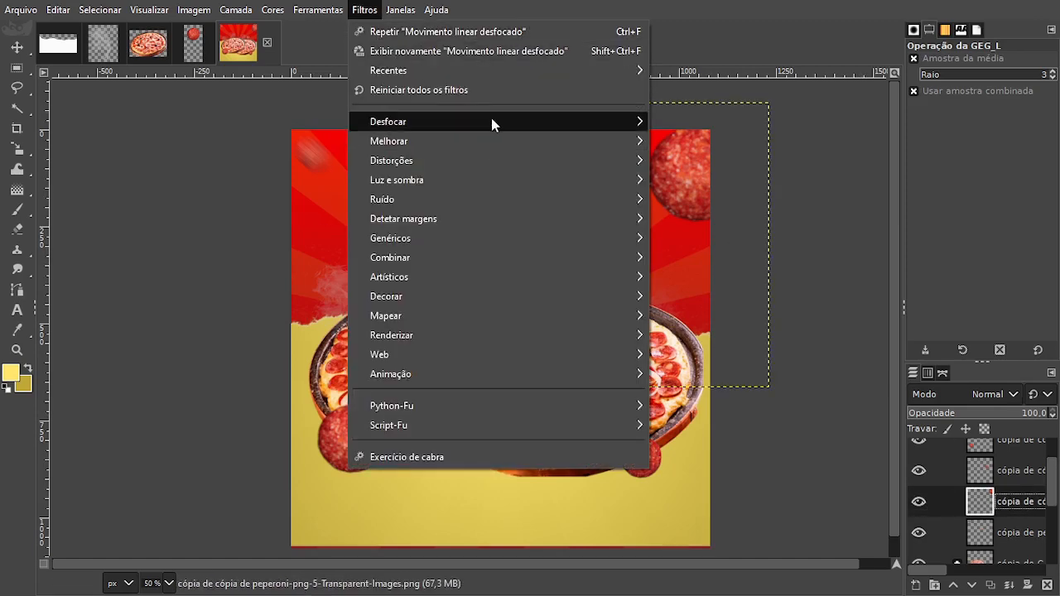
mouse_move(491, 118)
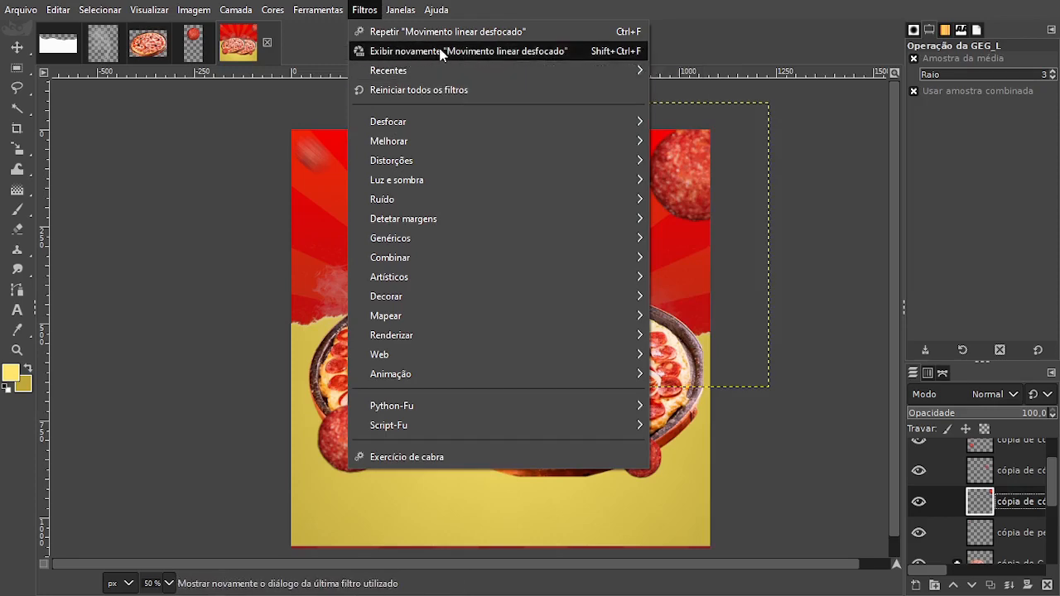
click(411, 51)
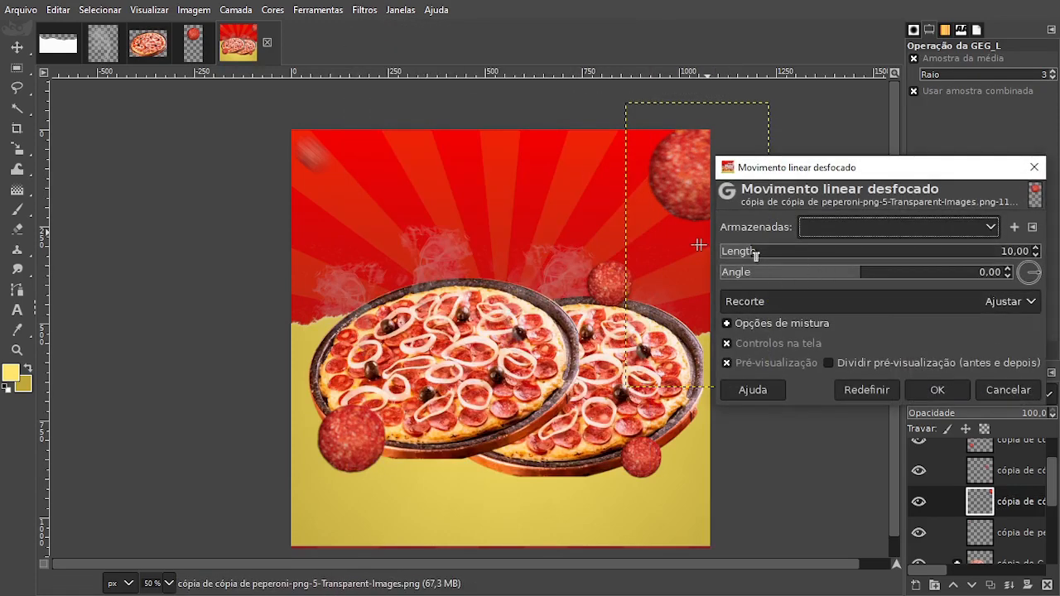
drag(755, 255, 783, 252)
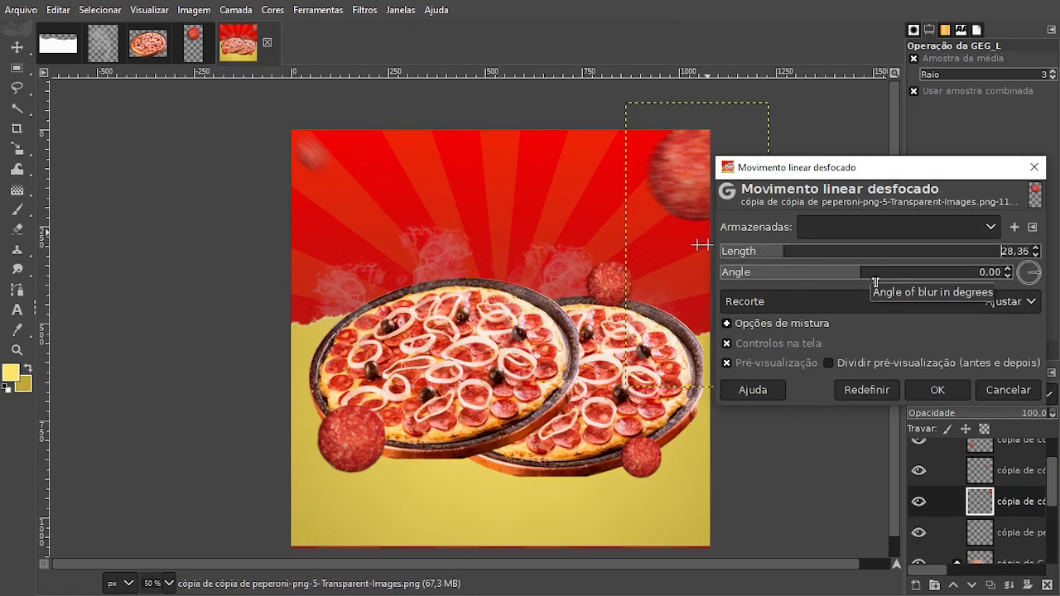
drag(875, 281, 936, 279)
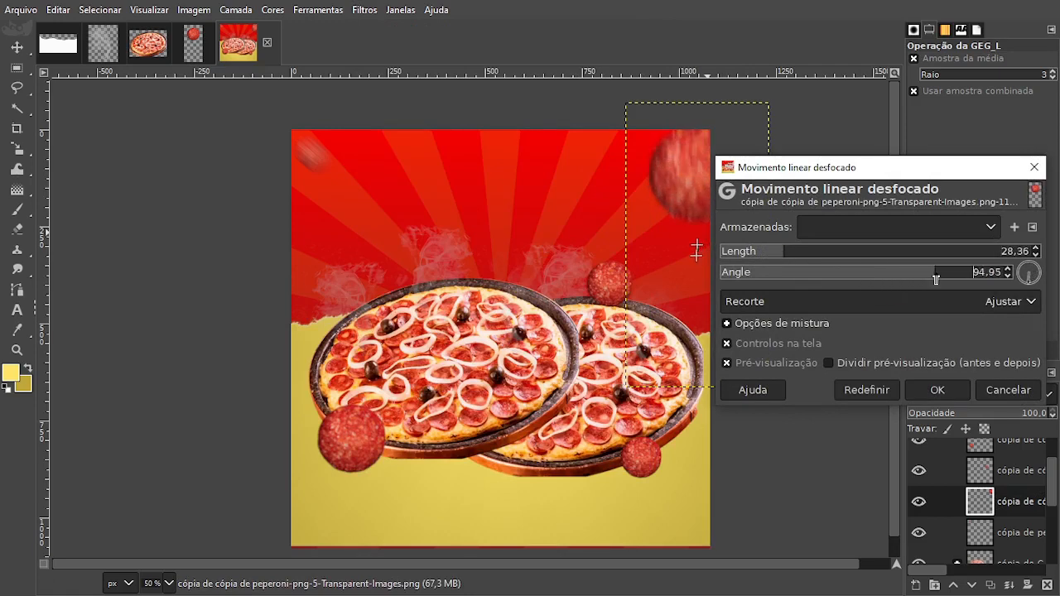
click(946, 386)
- Apply a subtle linear motion blur with length 8.44 to the pepperoni above the back pizza
click(982, 474)
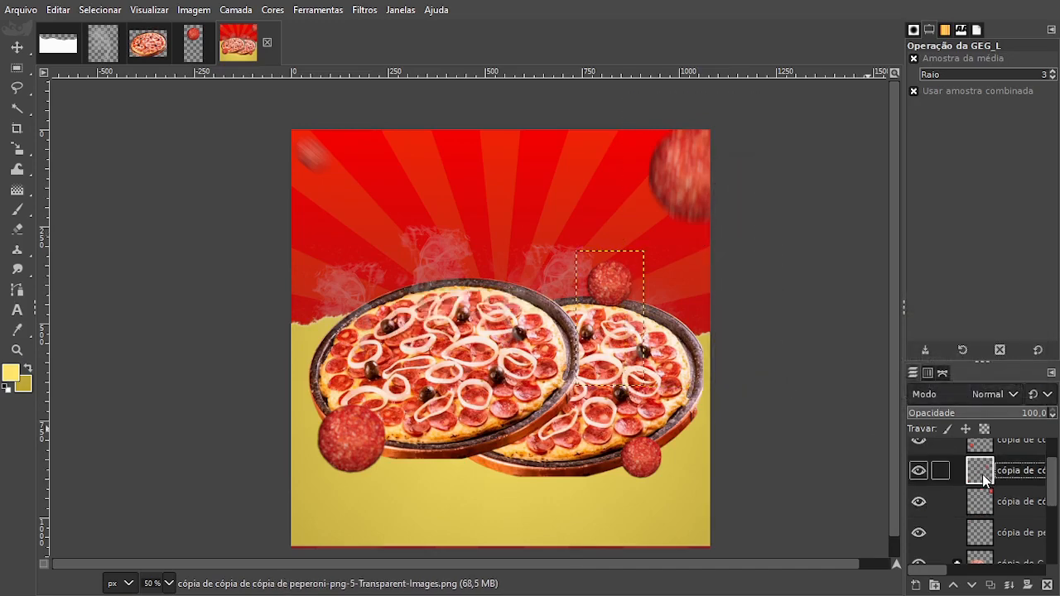
click(364, 10)
click(364, 47)
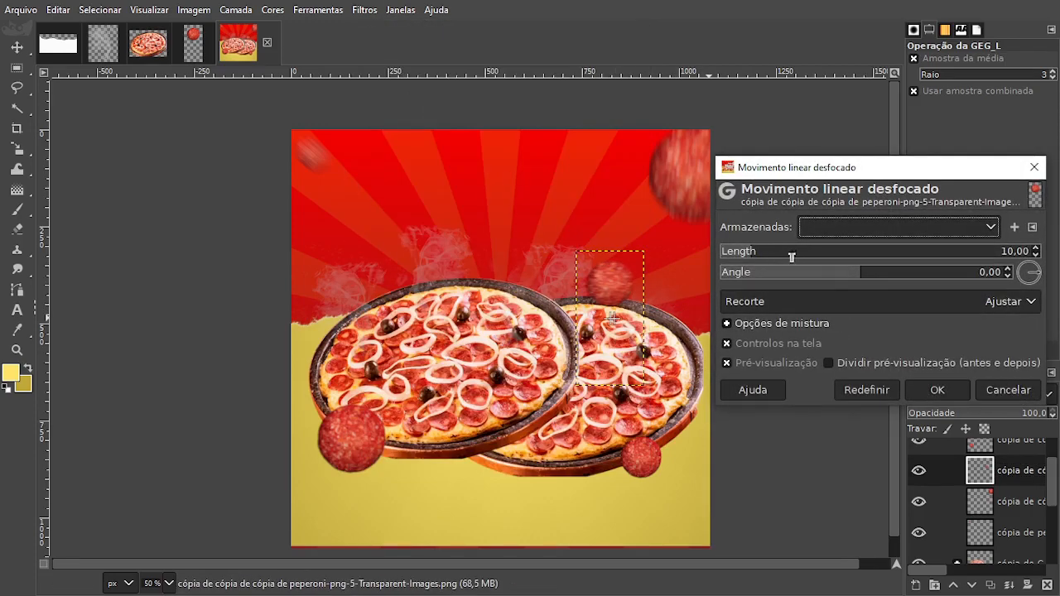
drag(750, 252, 750, 254)
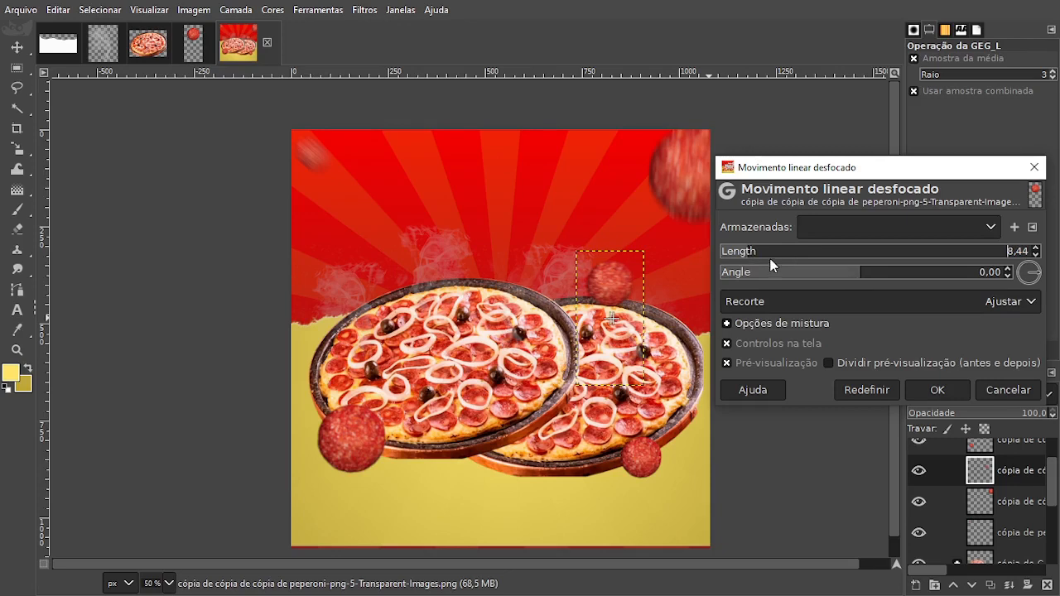
click(866, 279)
click(935, 388)
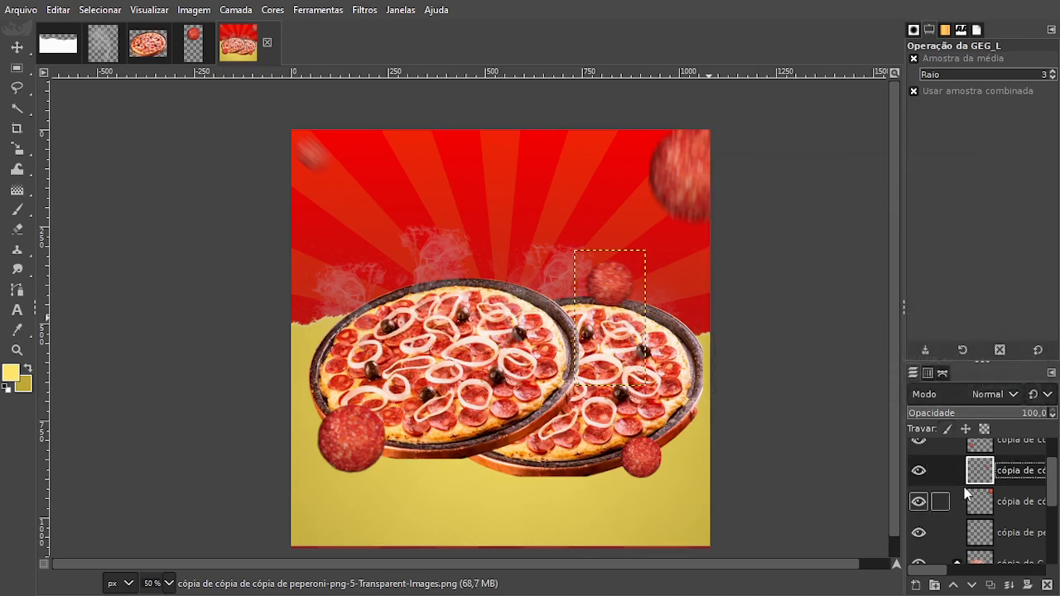
- Apply a linear motion blur with length 50.53 and angle 119.67 to the pepperoni on the front pizza's lower-left rim
click(986, 489)
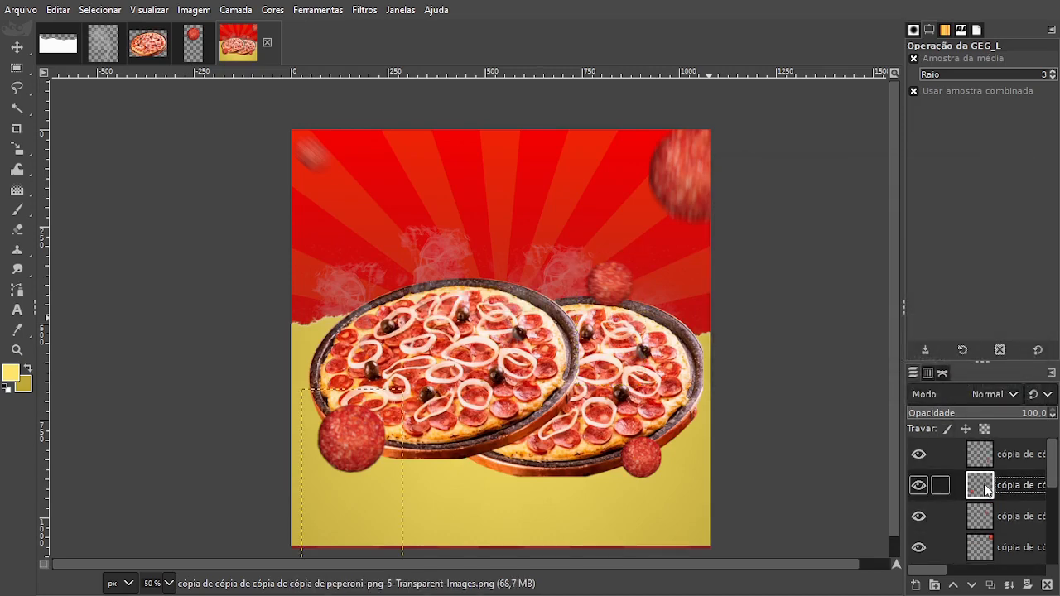
click(370, 10)
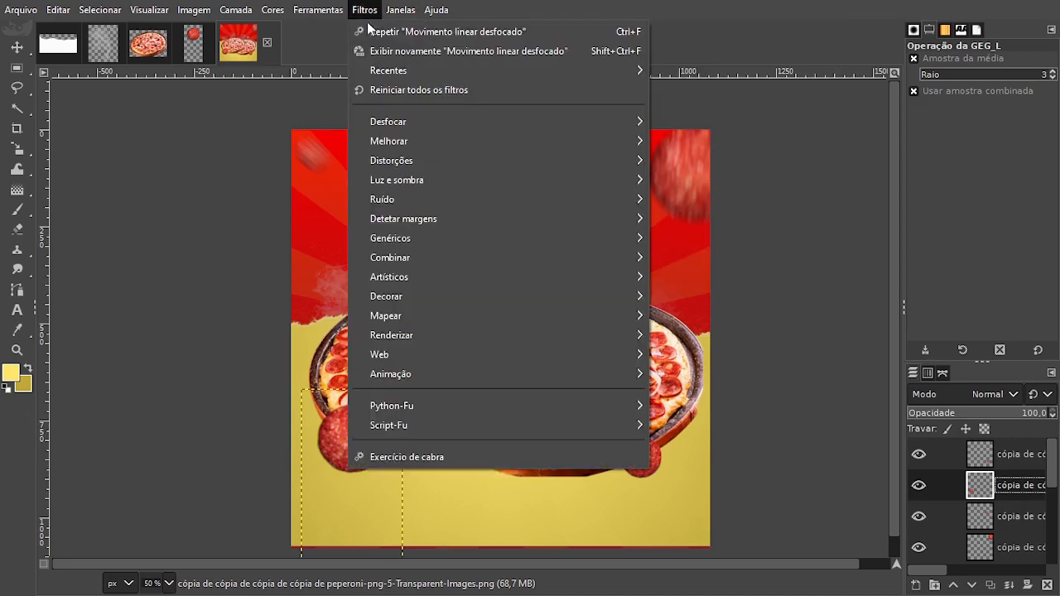
click(438, 48)
drag(755, 260, 815, 260)
drag(872, 281, 961, 279)
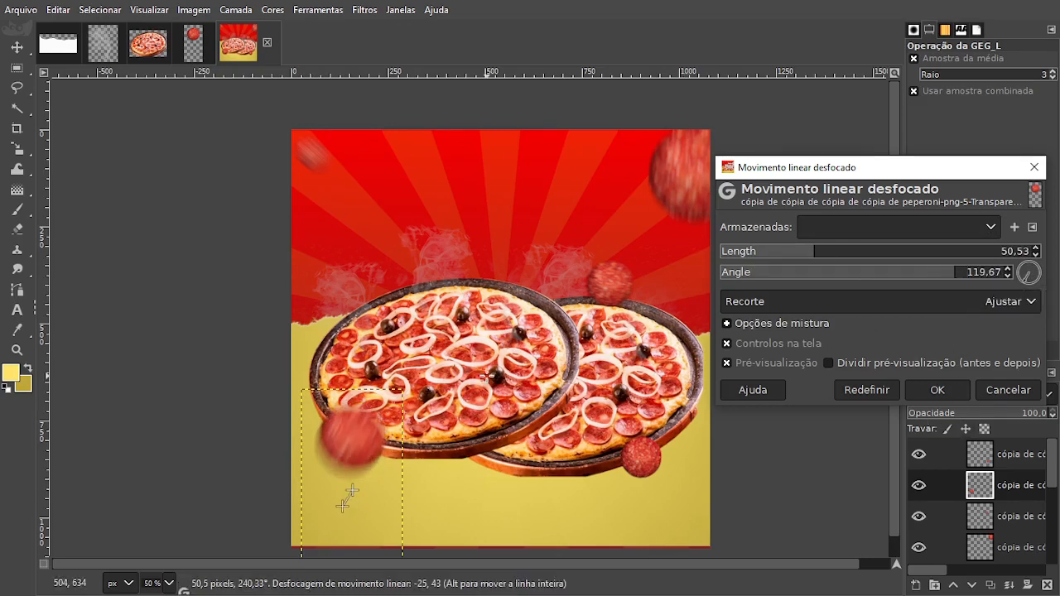
click(940, 390)
- Apply a linear motion blur with length 25.83 and angle 53.41 to the pepperoni on the back pizza's lower-right rim
click(981, 461)
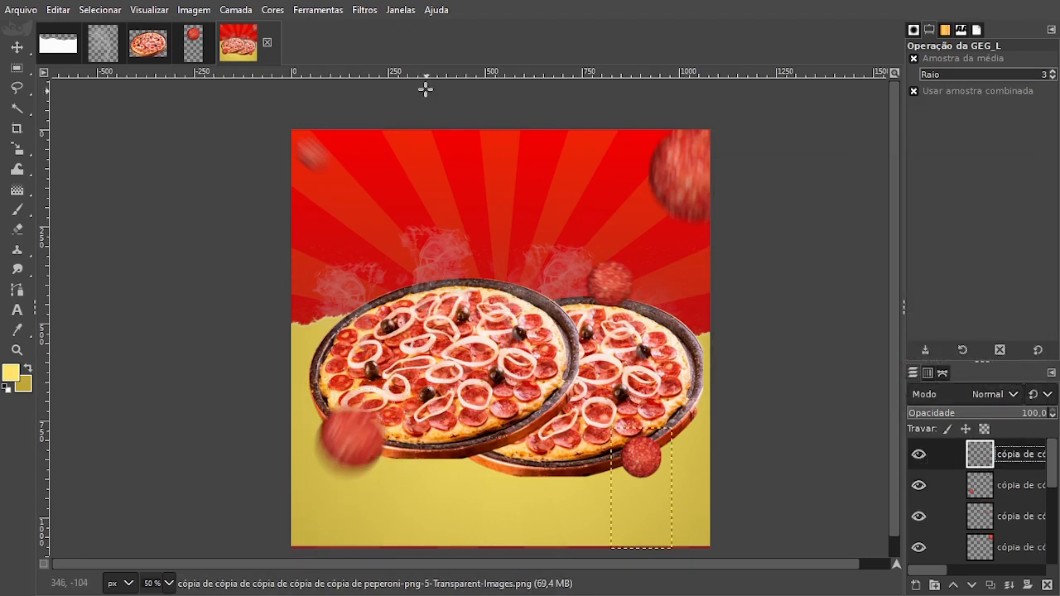
click(363, 11)
click(392, 49)
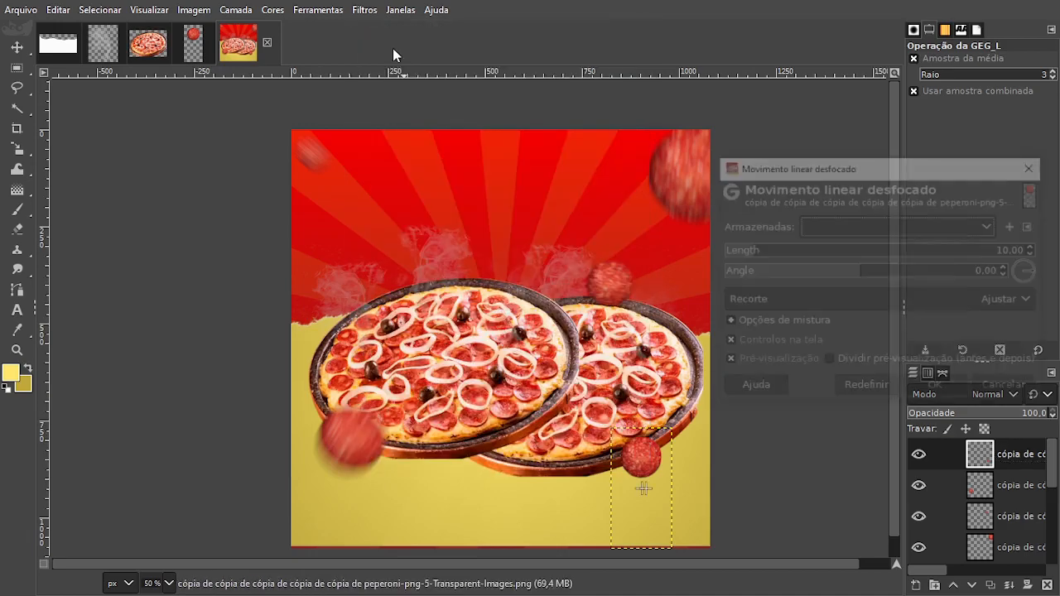
drag(753, 254, 780, 255)
drag(849, 282, 904, 282)
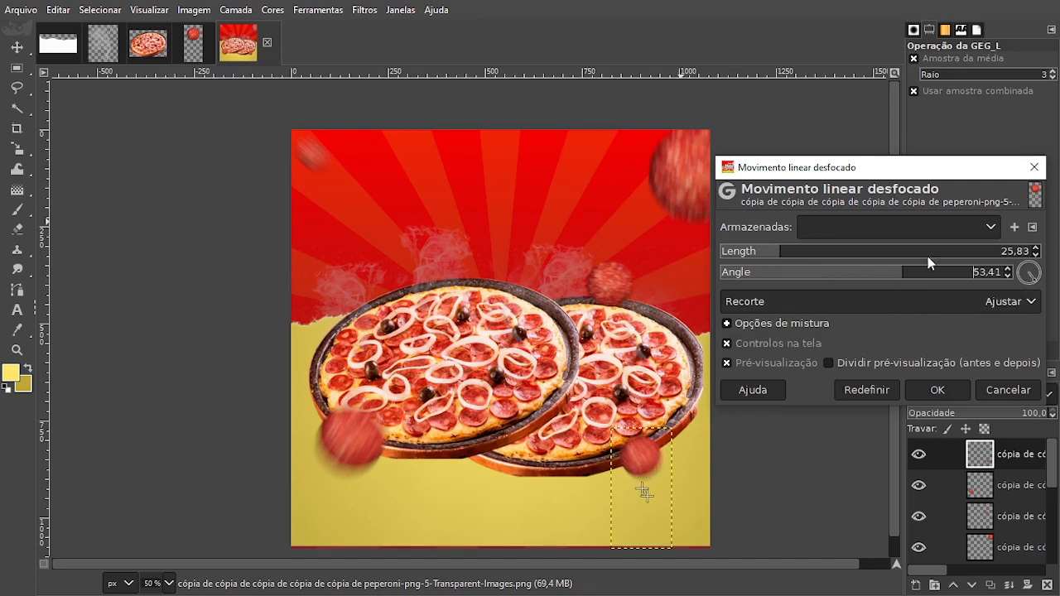
click(933, 389)
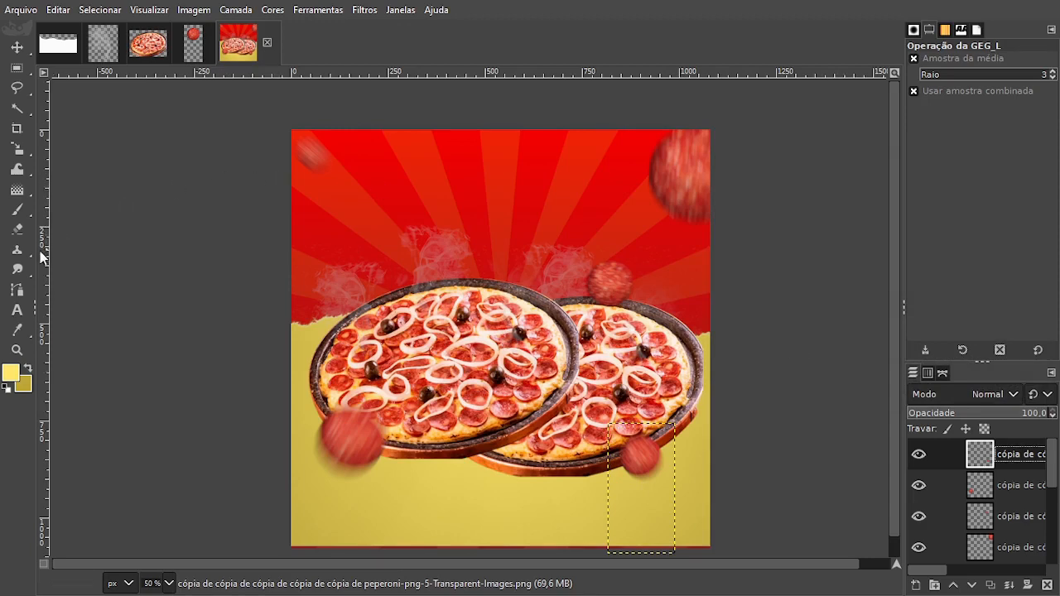
- Add a yellow 62 px Danbury Caps text layer reading "melhor do que uma" on the sunburst above the pizzas
click(17, 310)
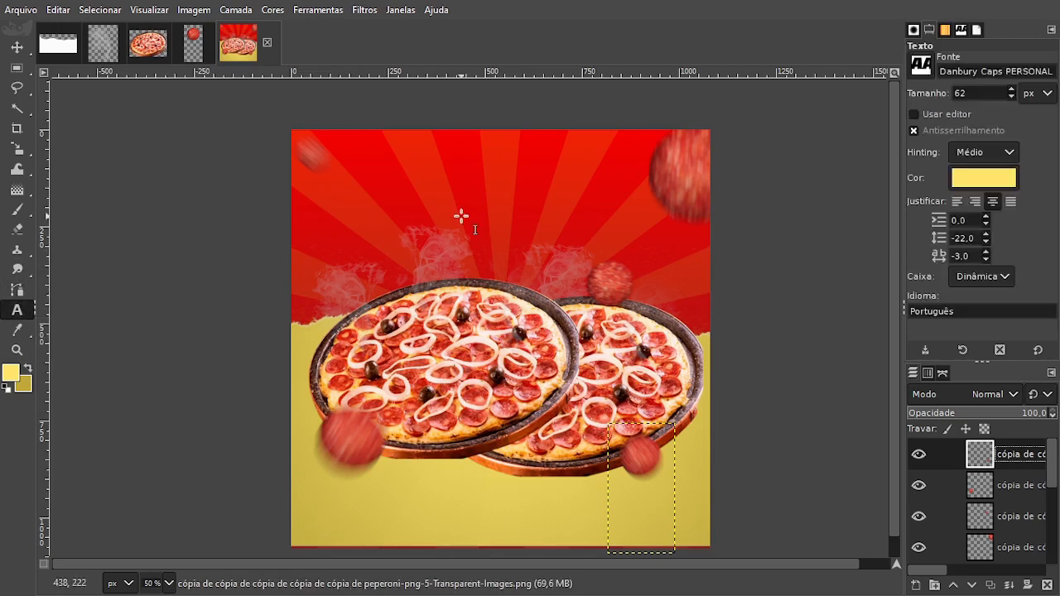
click(463, 190)
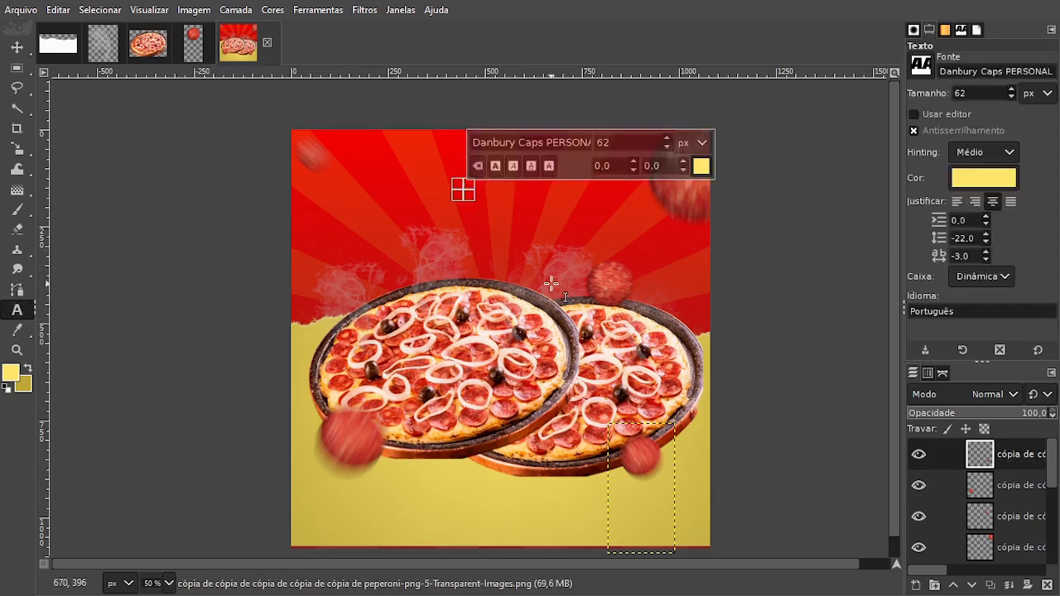
text(melhor qu)
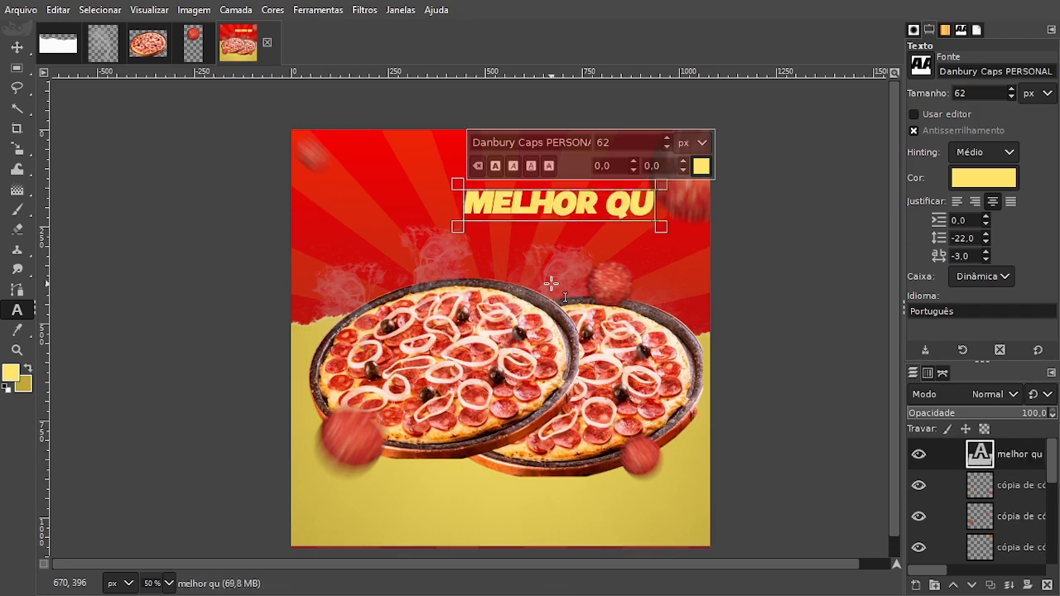
key(BackSpace)
key(BackSpace)
text(do que uma)
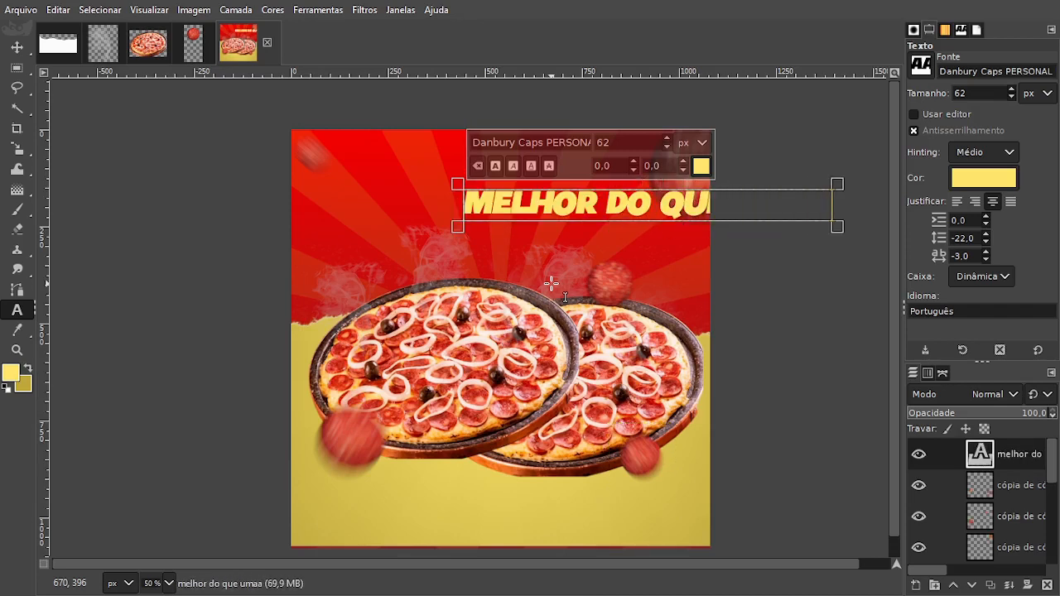
key(BackSpace)
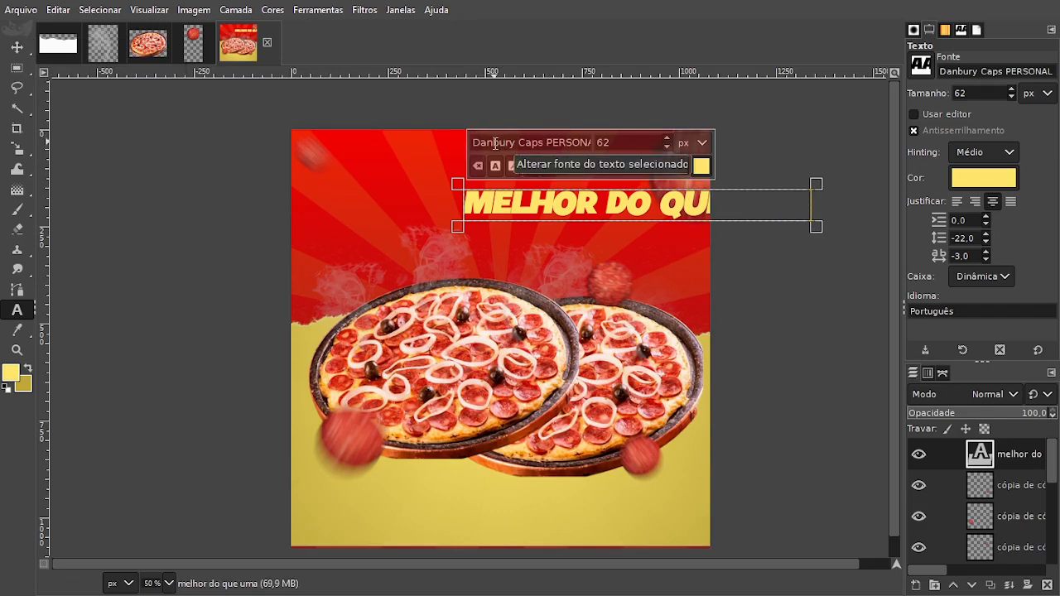
- Move the headline text left so the whole line fits inside the canvas above the pizzas
triple_click(565, 210)
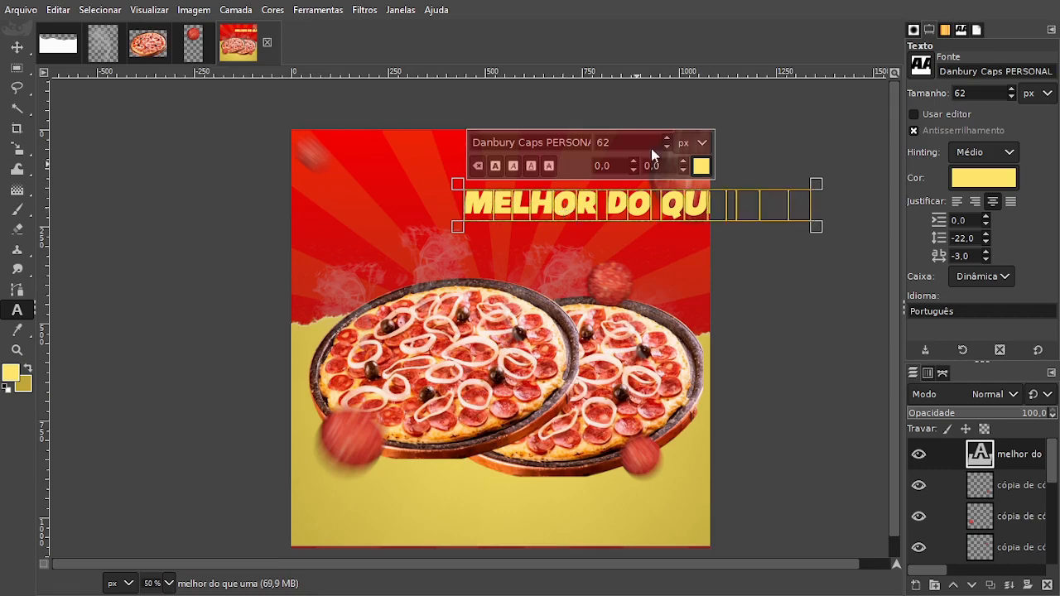
click(17, 47)
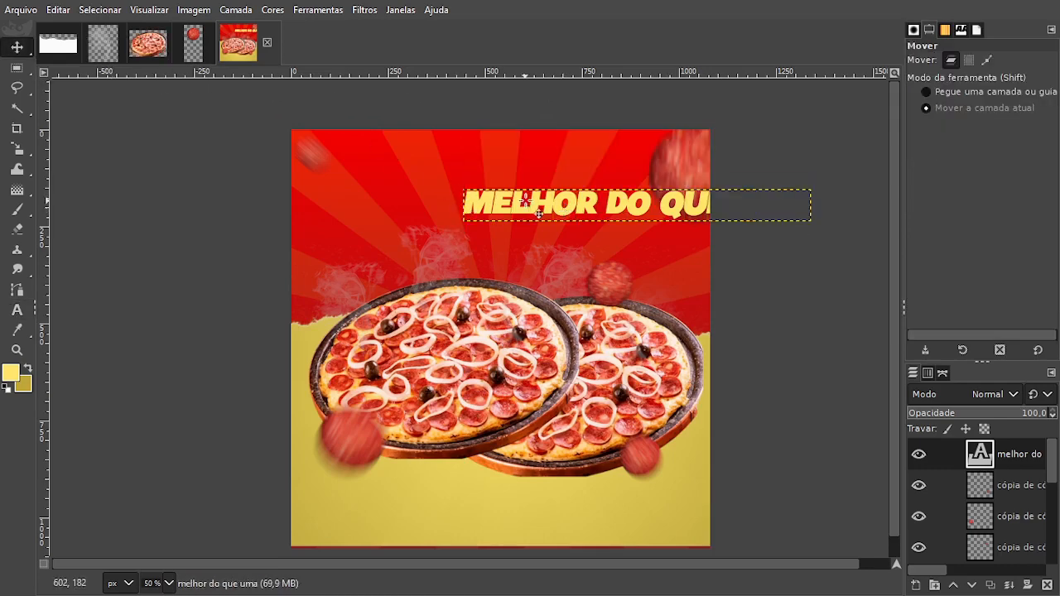
drag(543, 217, 394, 209)
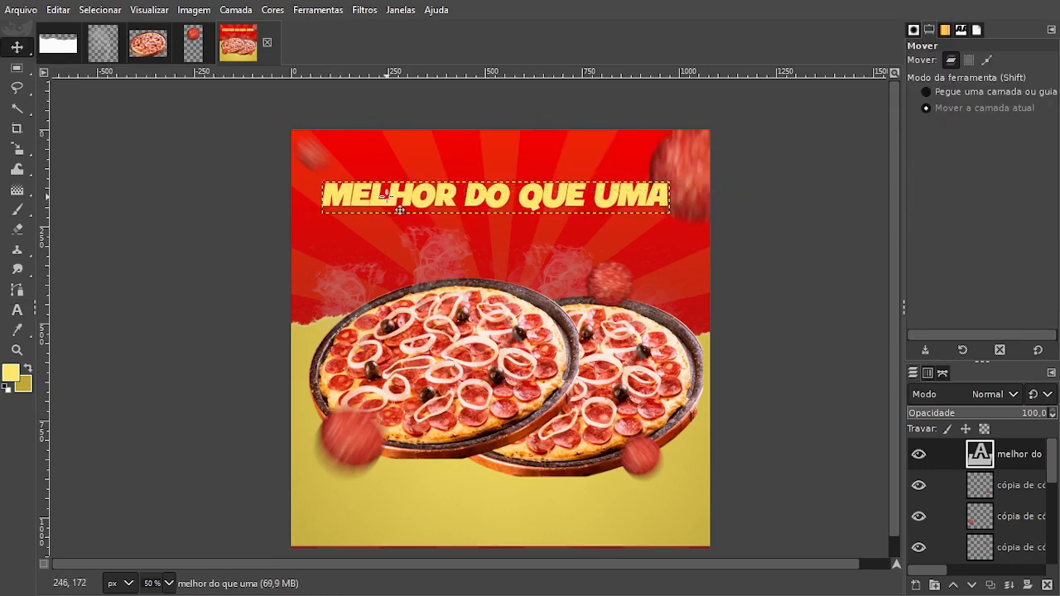
- Reduce the font size of the "melhor do que uma" text to 46 px
key(t)
click(445, 217)
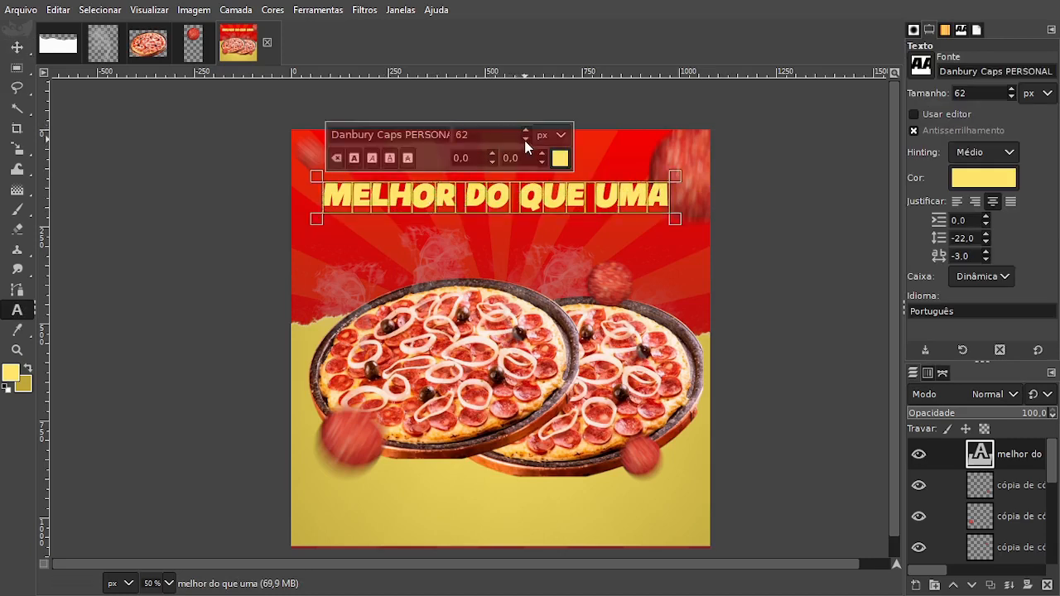
scroll(524, 139, down, 16)
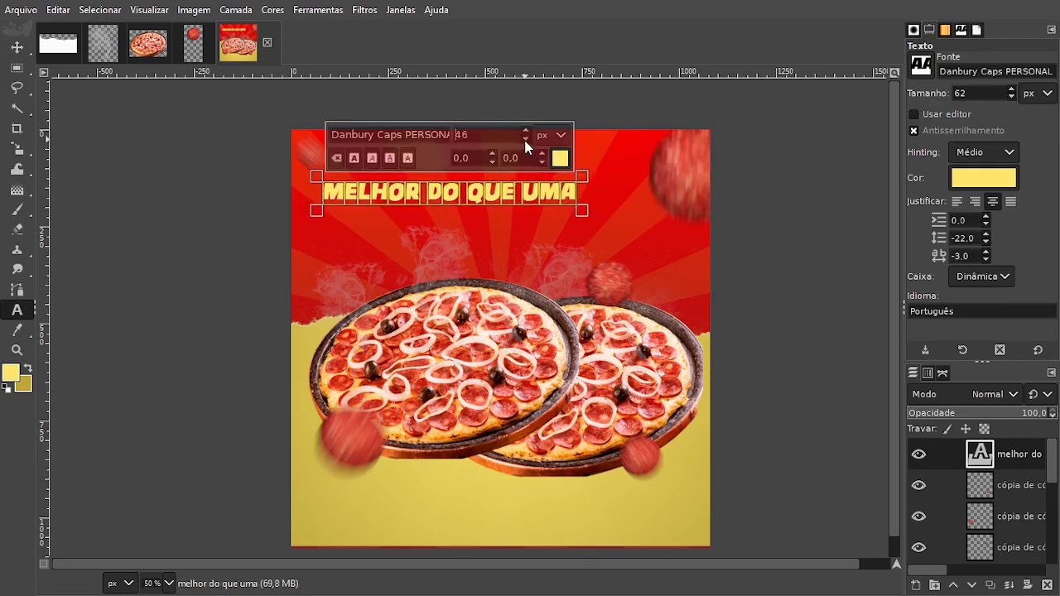
- Set the "melhor do que uma" text to 45 px and centre it horizontally near the canvas's upper edge
scroll(524, 140, down, 1)
click(16, 47)
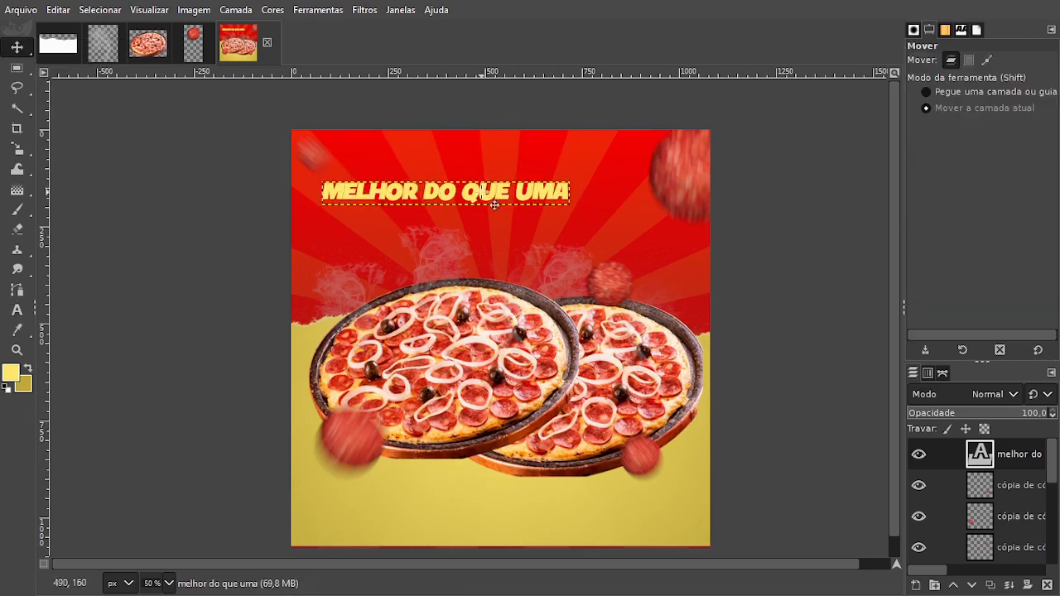
drag(493, 204, 541, 197)
- Recolour the whole "melhor do que uma" text white
key(t)
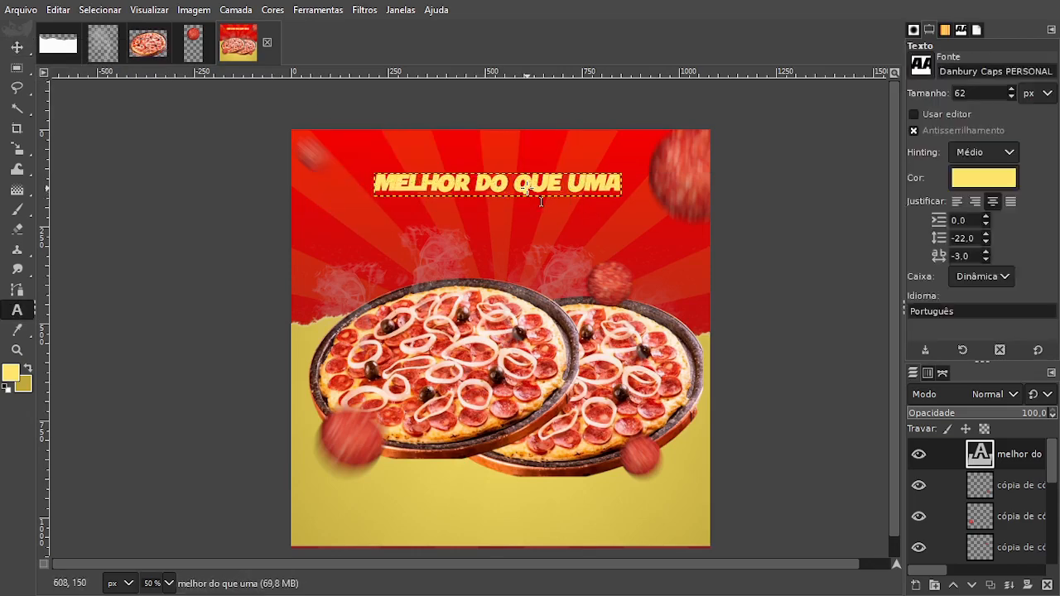
triple_click(526, 188)
click(611, 149)
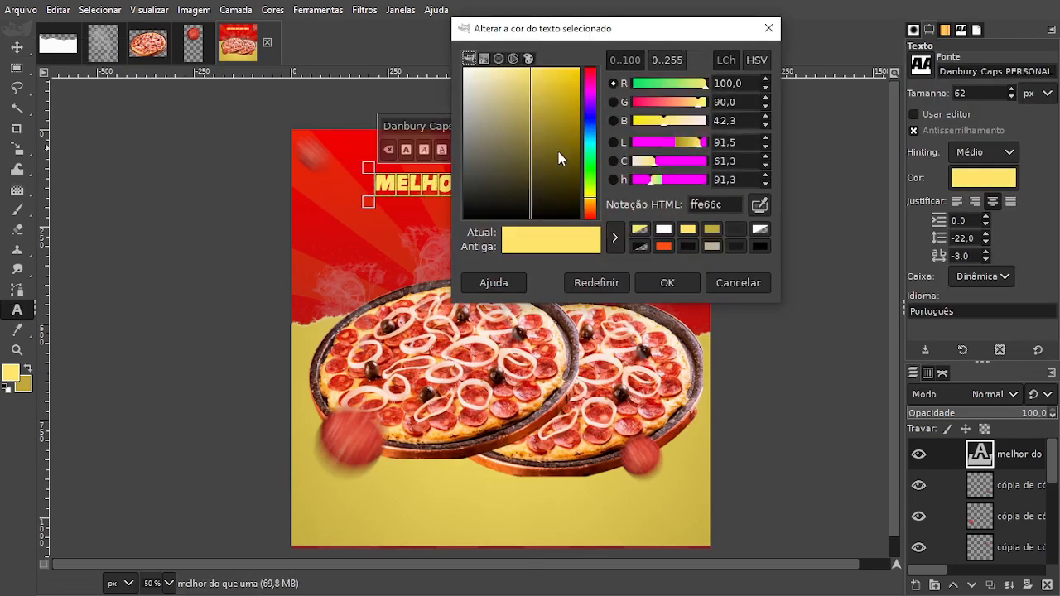
drag(558, 151, 400, 14)
click(653, 280)
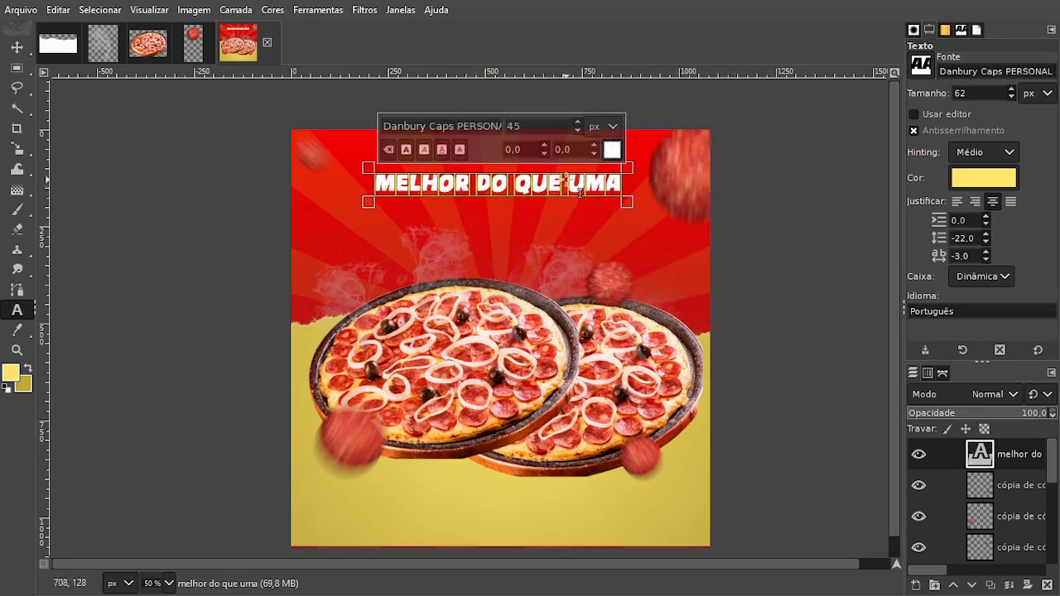
- Duplicate the white "melhor do que uma" text layer and arrange the two copies one directly above the other
click(21, 49)
drag(524, 198, 550, 214)
click(990, 584)
- Replace the lower text copy with two lines reading "só duas pelo" and "preço de uma!"
key(t)
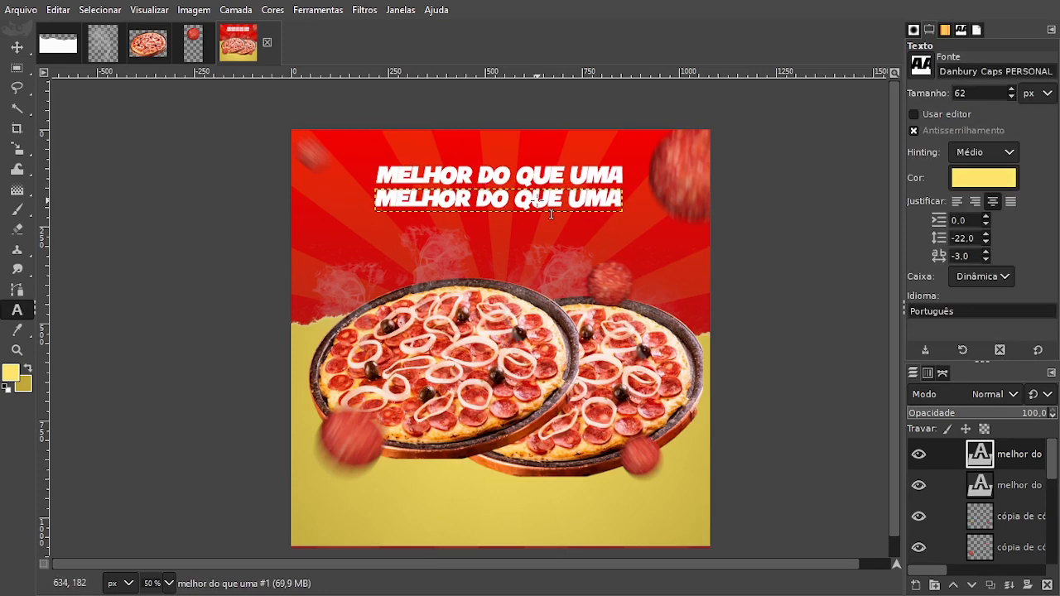
click(550, 215)
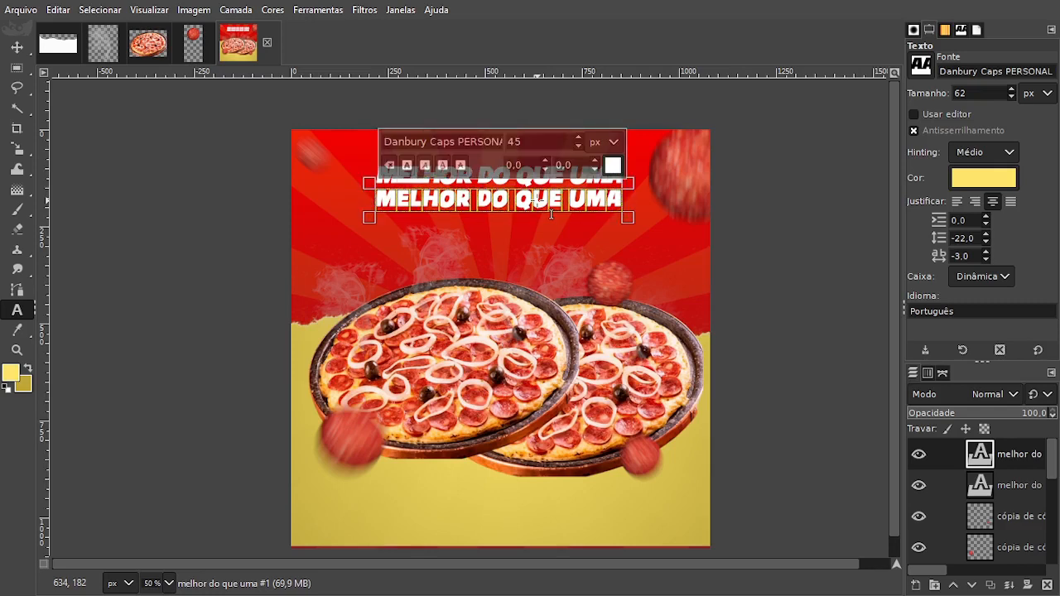
text(só)
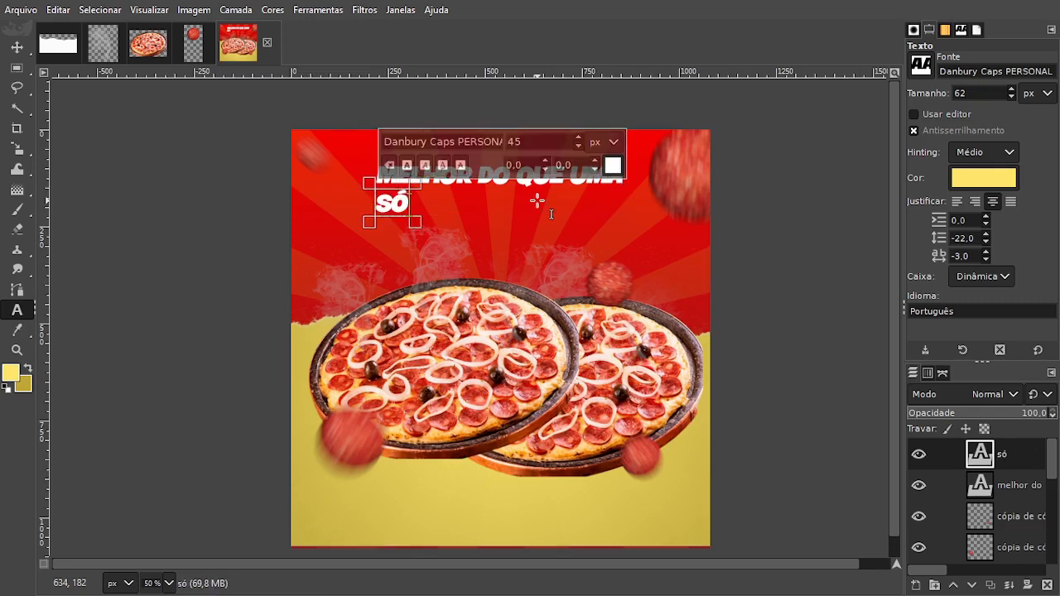
text( duas pelo)
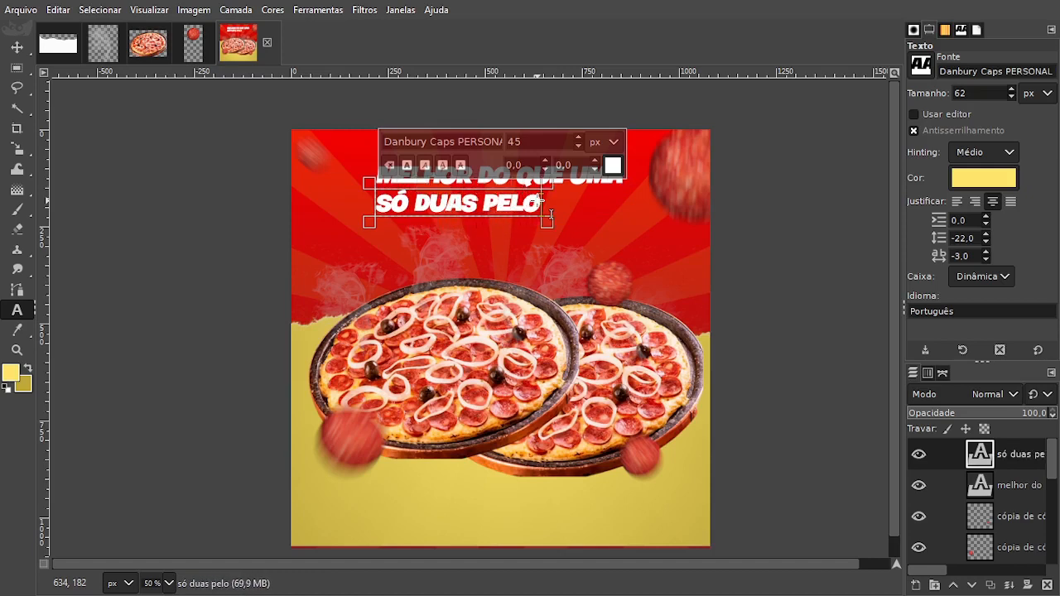
key(Return)
text(preço de u)
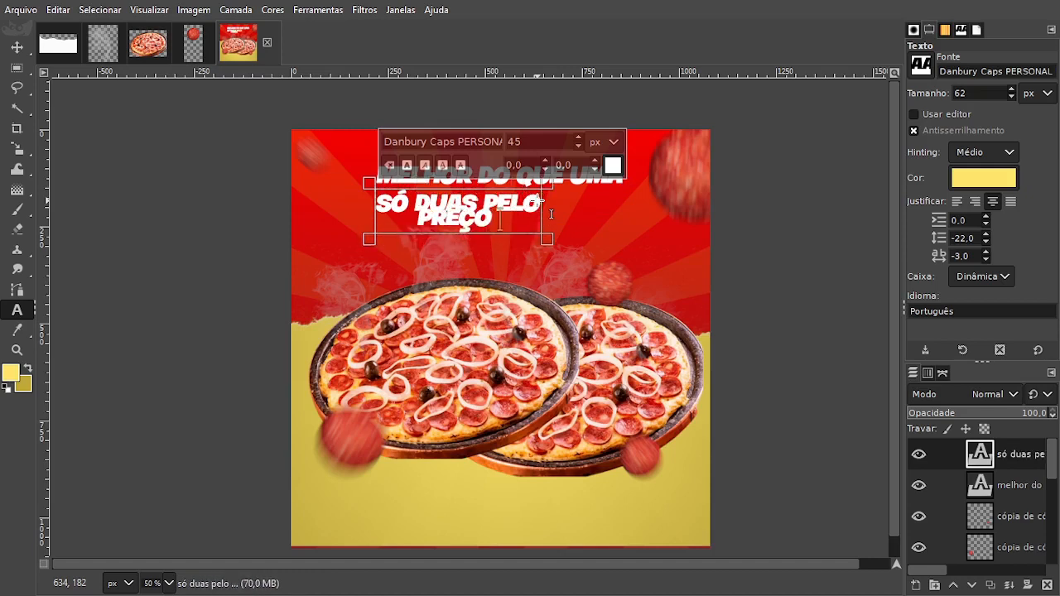
text(ma!)
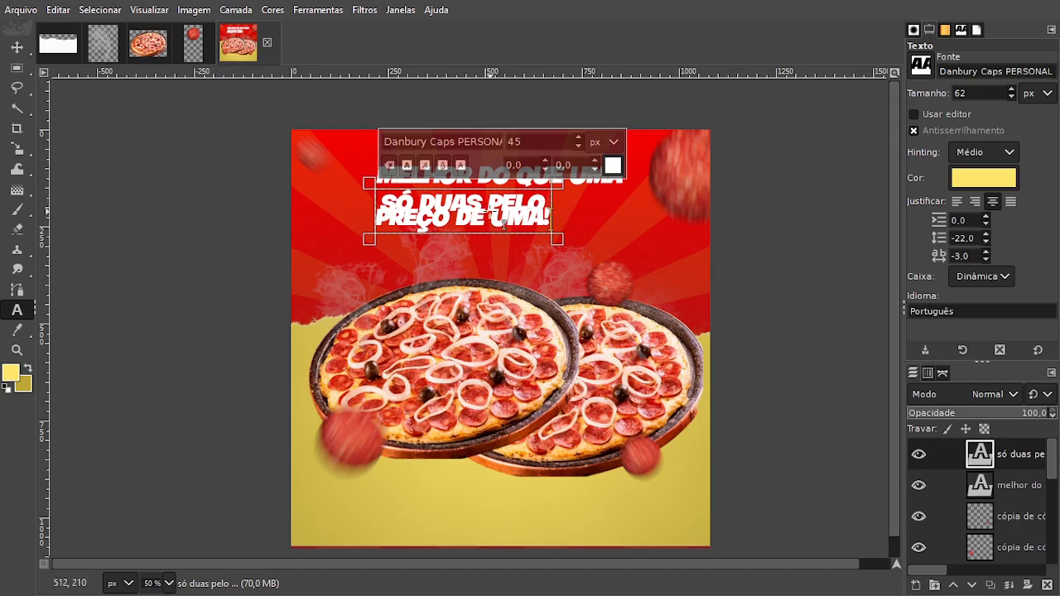
- Enlarge the "só duas pelo preço de uma!" text to 80 px and centre it just under "melhor do que uma"
key(ctrl+a)
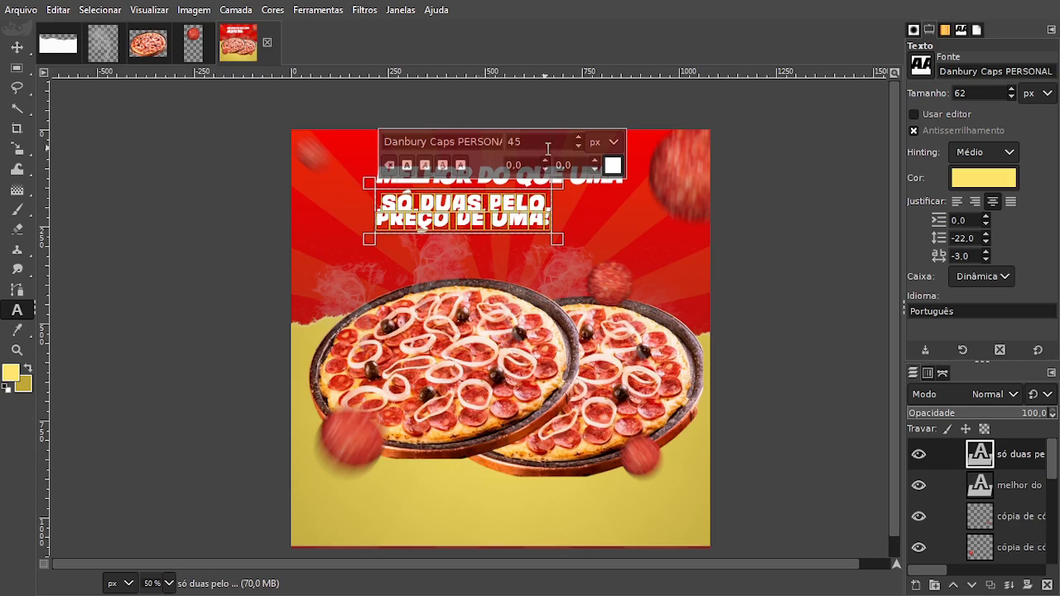
scroll(578, 139, up, 20)
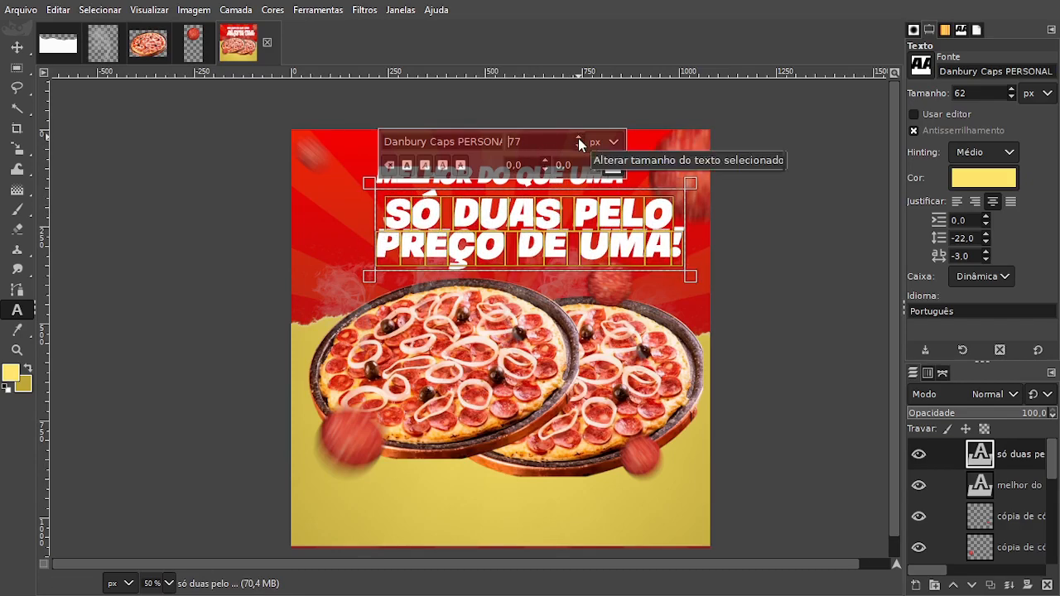
scroll(578, 138, up, 1)
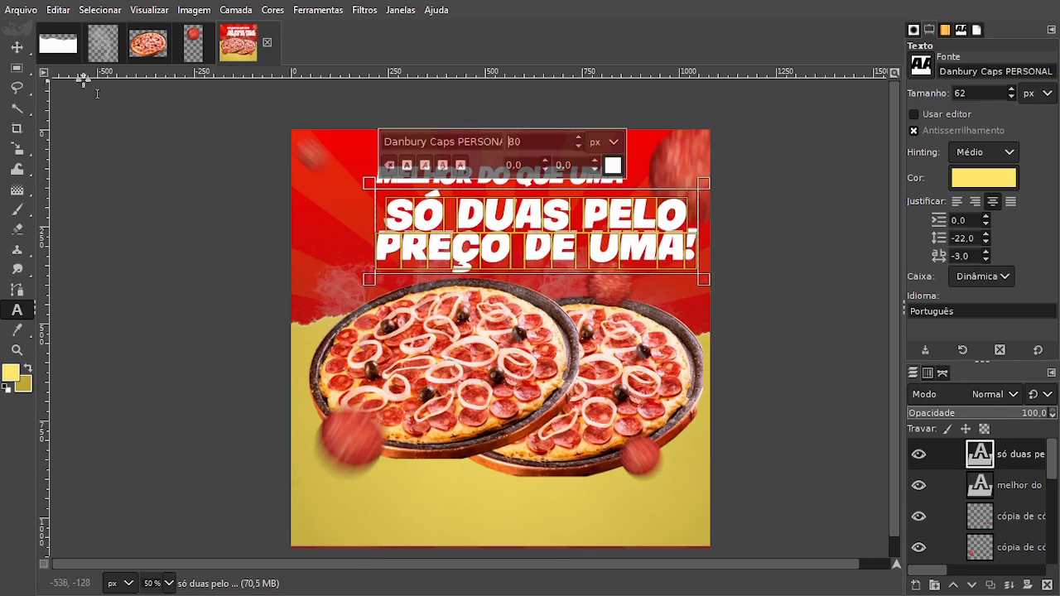
click(17, 47)
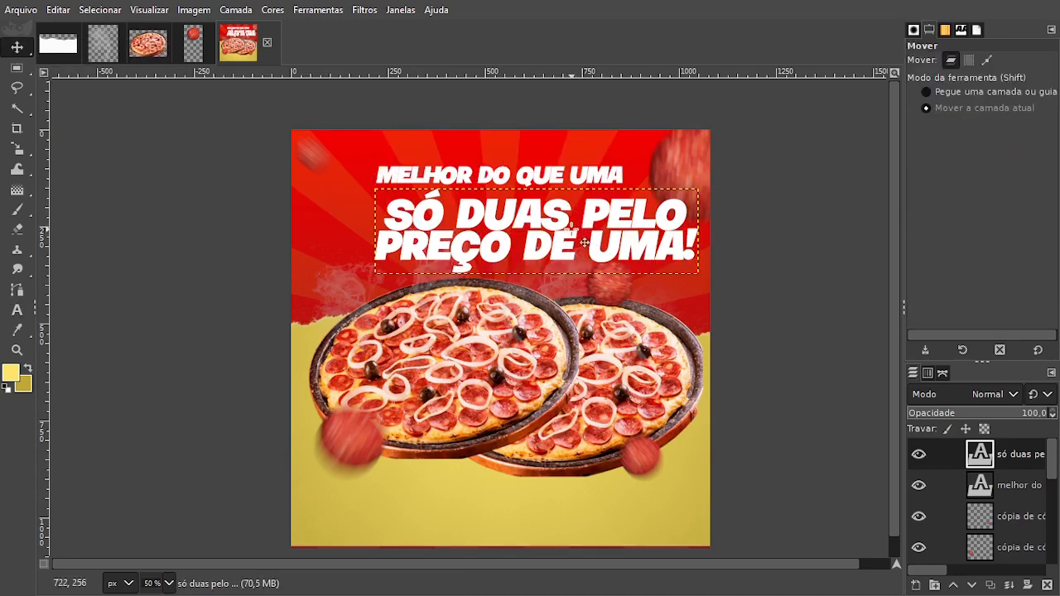
drag(575, 235, 540, 221)
- Recolour the whole "só duas pelo preço de uma!" text yellow, ffe66c
key(t)
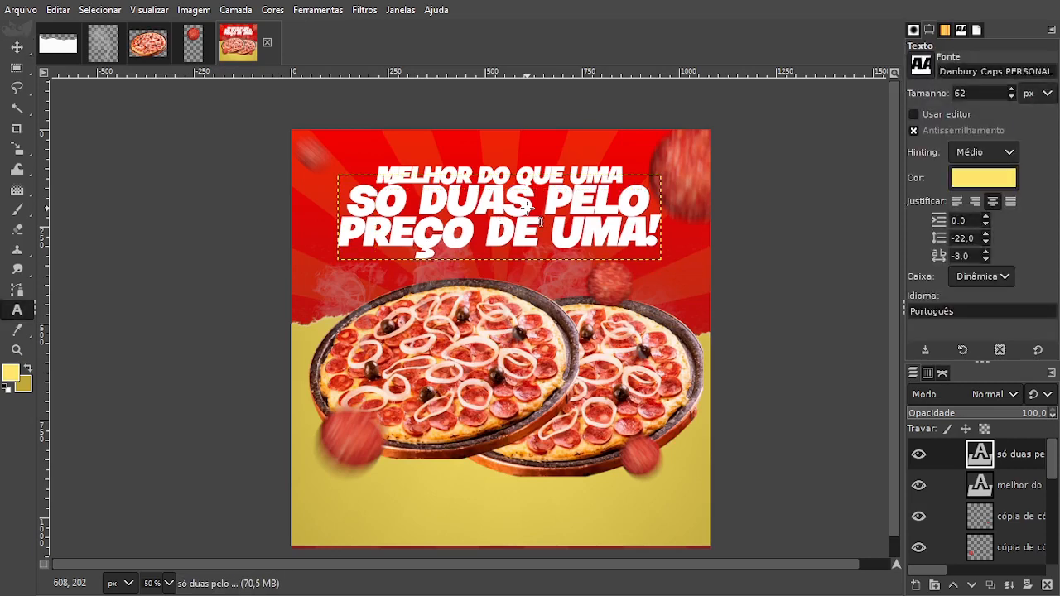
click(540, 221)
key(ctrl+a)
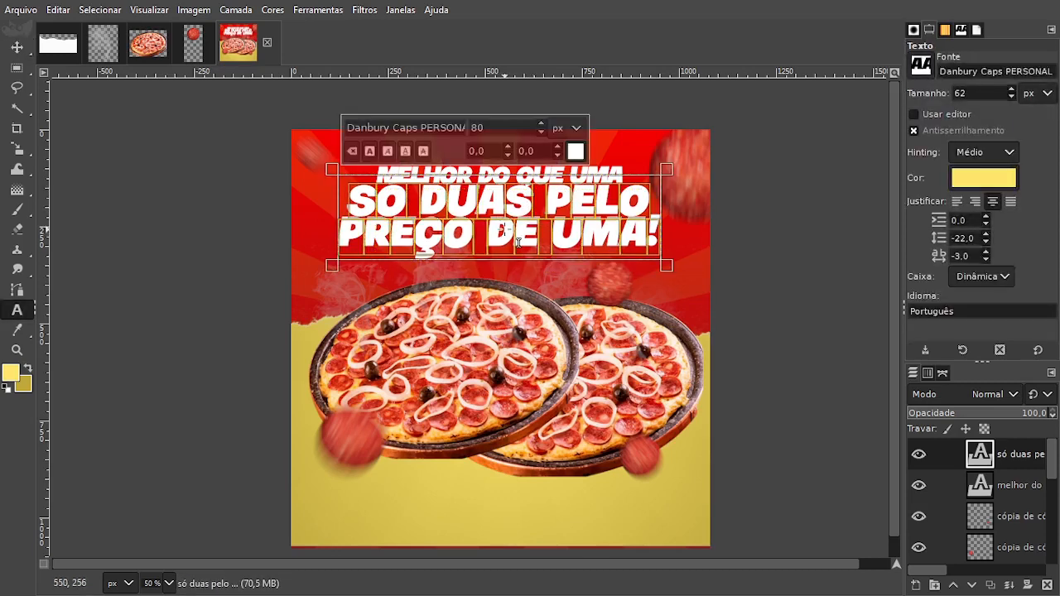
click(576, 151)
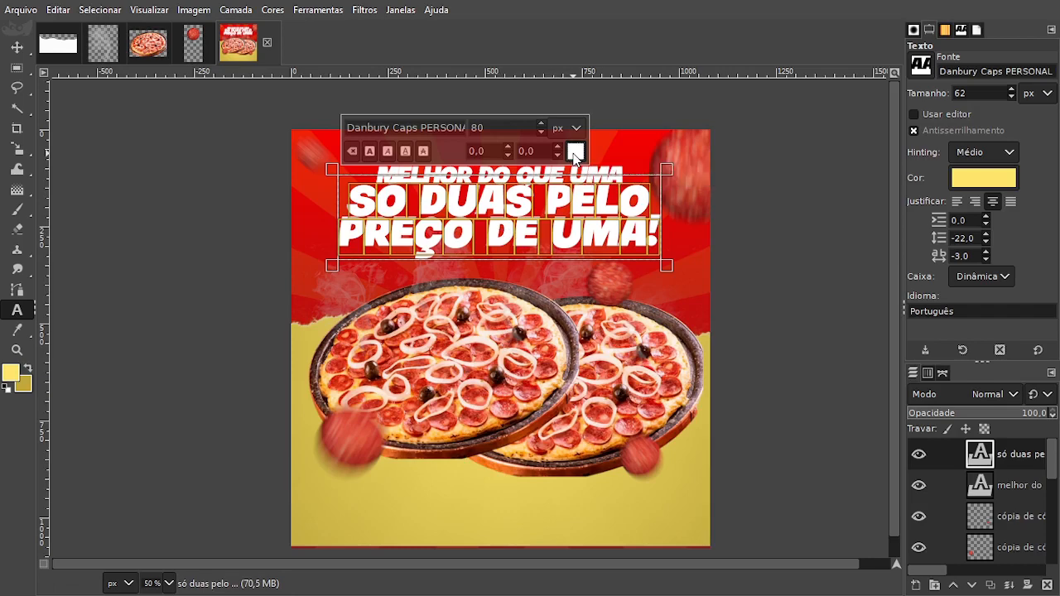
click(675, 235)
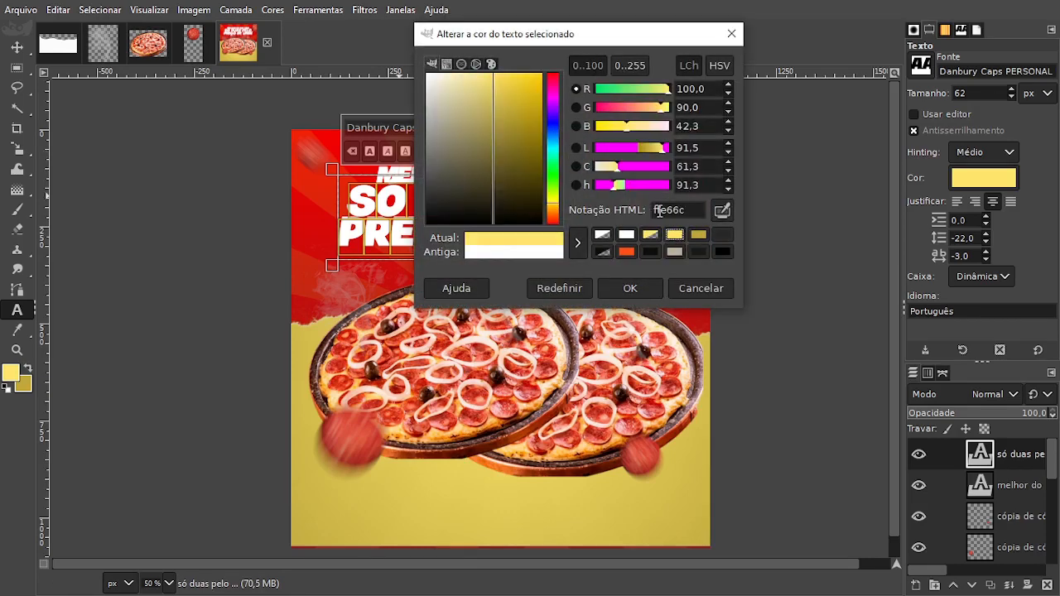
click(632, 288)
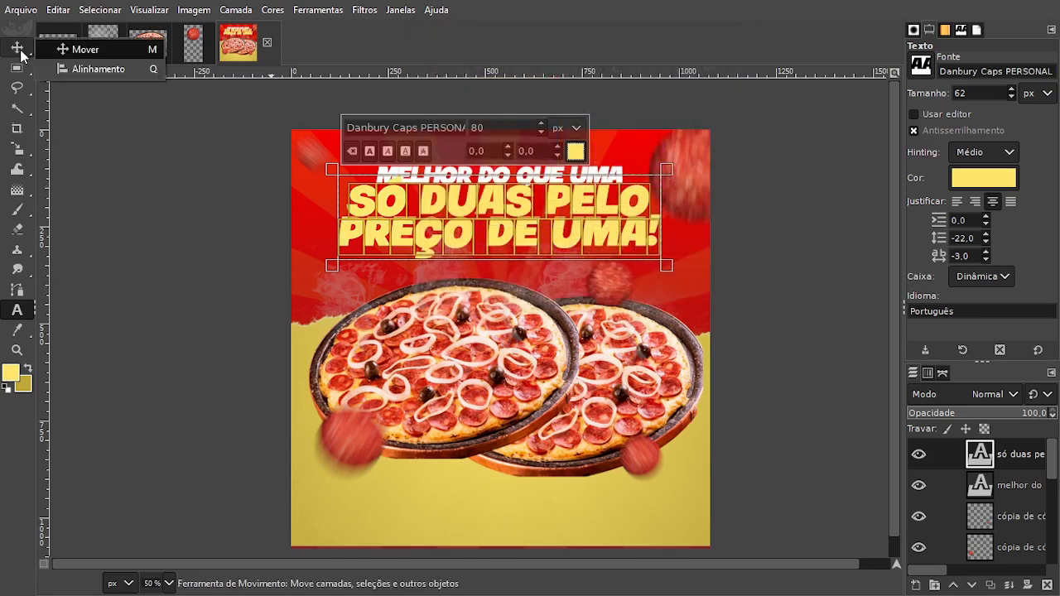
- Nudge the yellow text slightly right and the white line slightly up and right to align them
click(17, 47)
drag(501, 223, 506, 220)
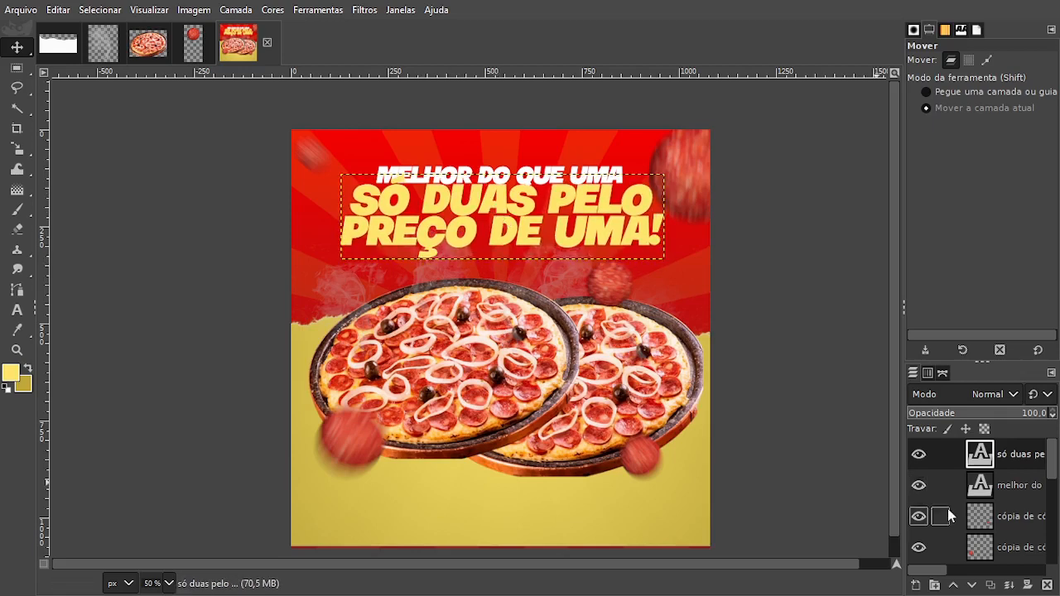
click(1000, 486)
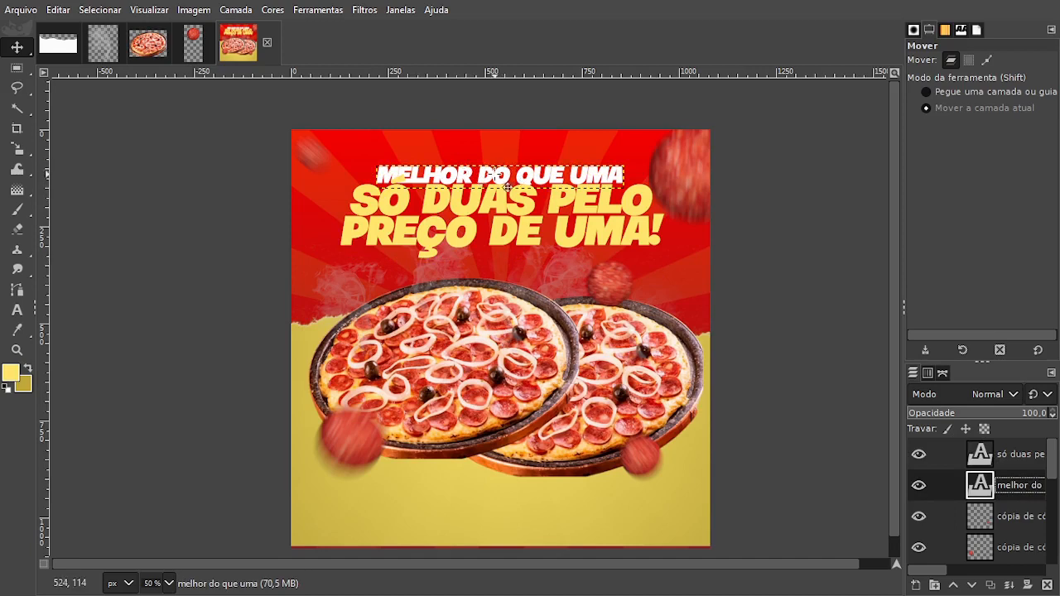
drag(506, 187, 508, 185)
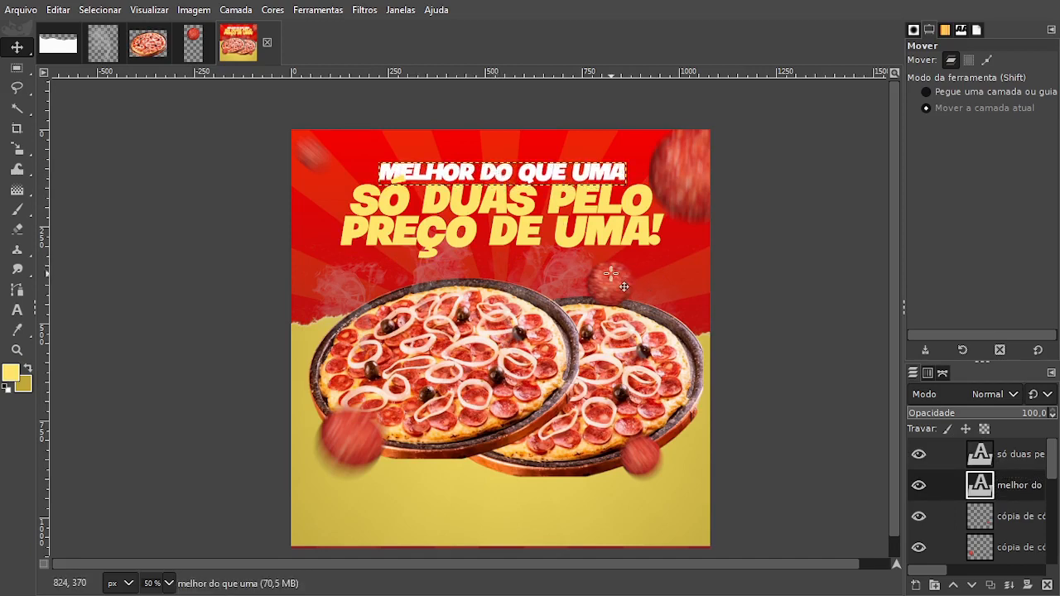
- Set the line spacing of the yellow two-line text to -12 and fine-tune its position under the white line
key(t)
click(536, 232)
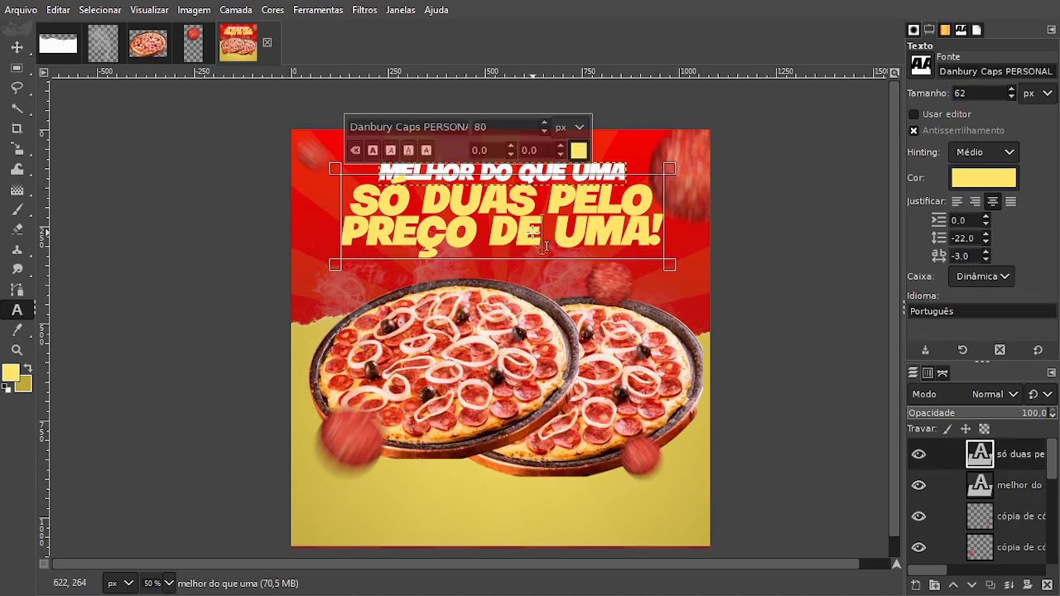
key(ctrl+a)
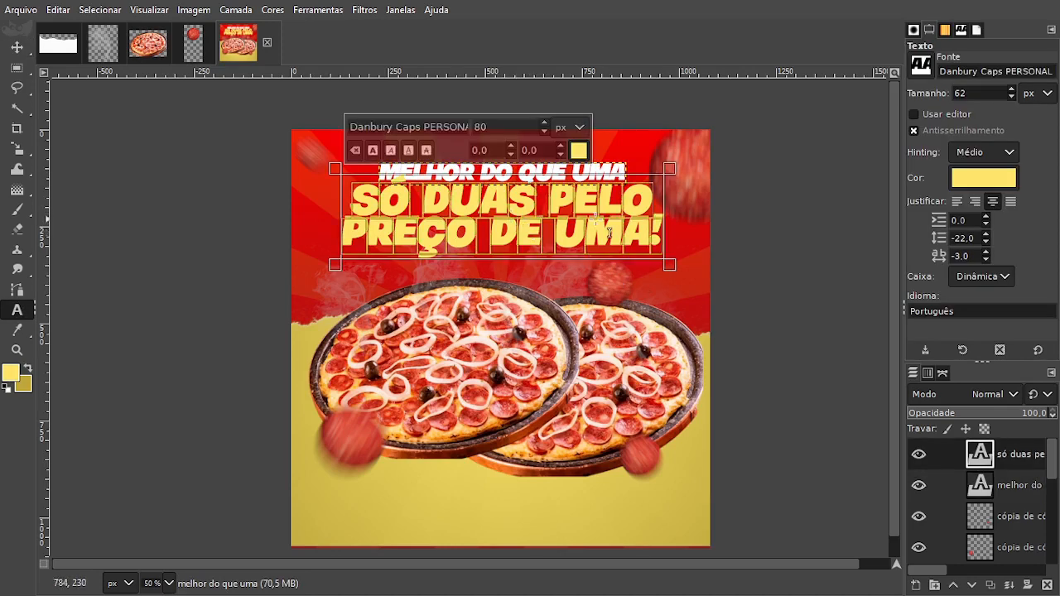
click(986, 235)
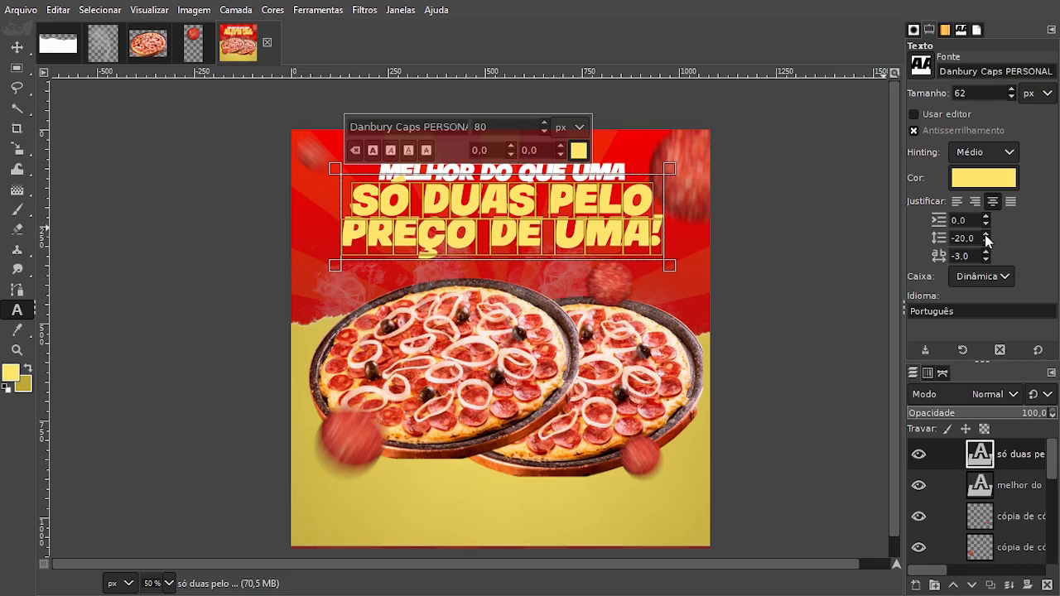
click(985, 235)
click(985, 236)
click(986, 236)
click(985, 235)
click(986, 236)
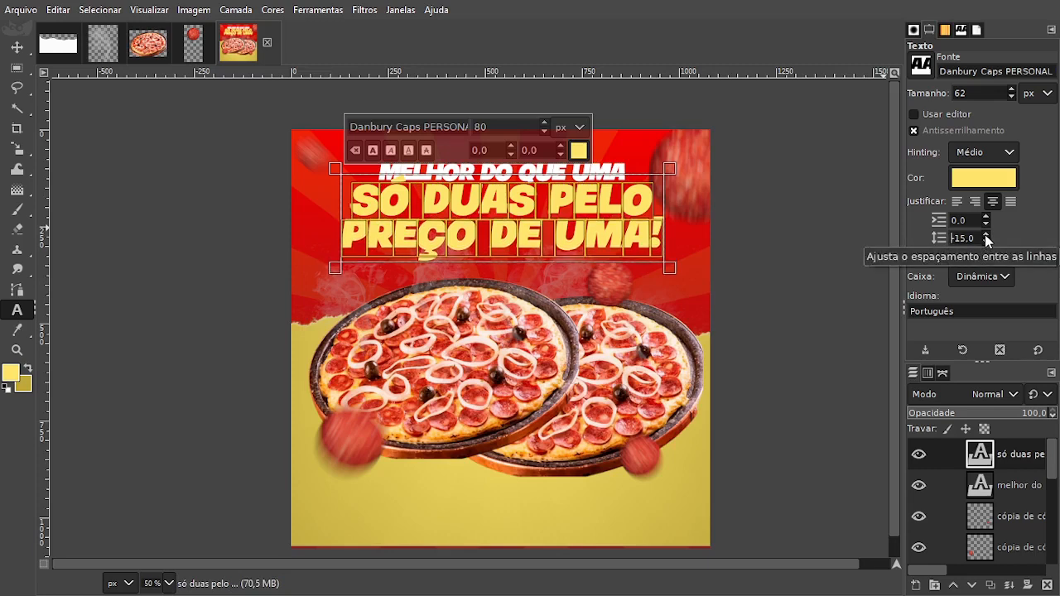
click(985, 235)
click(986, 236)
click(985, 235)
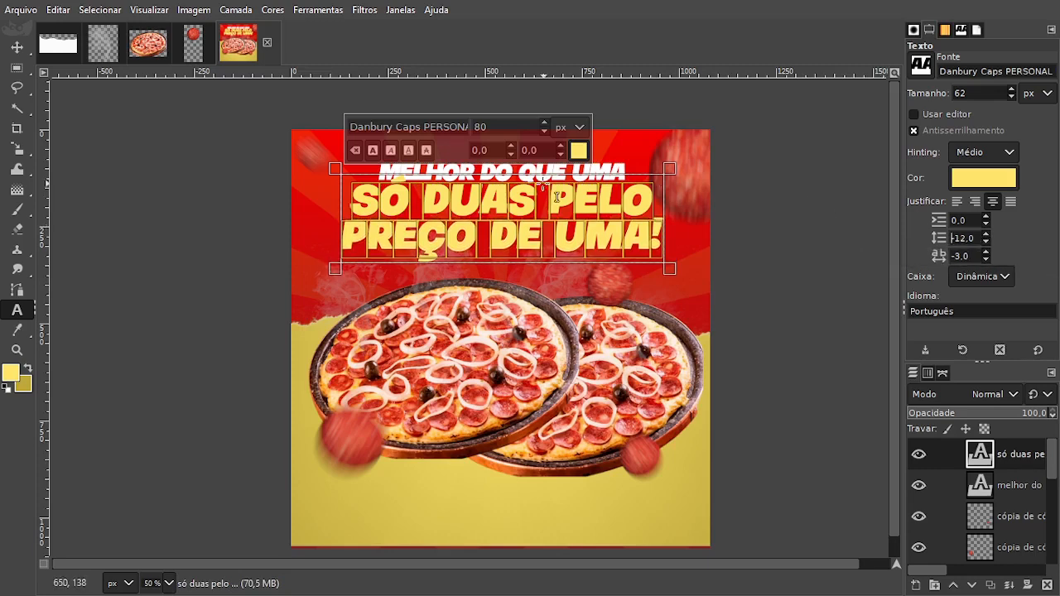
click(16, 48)
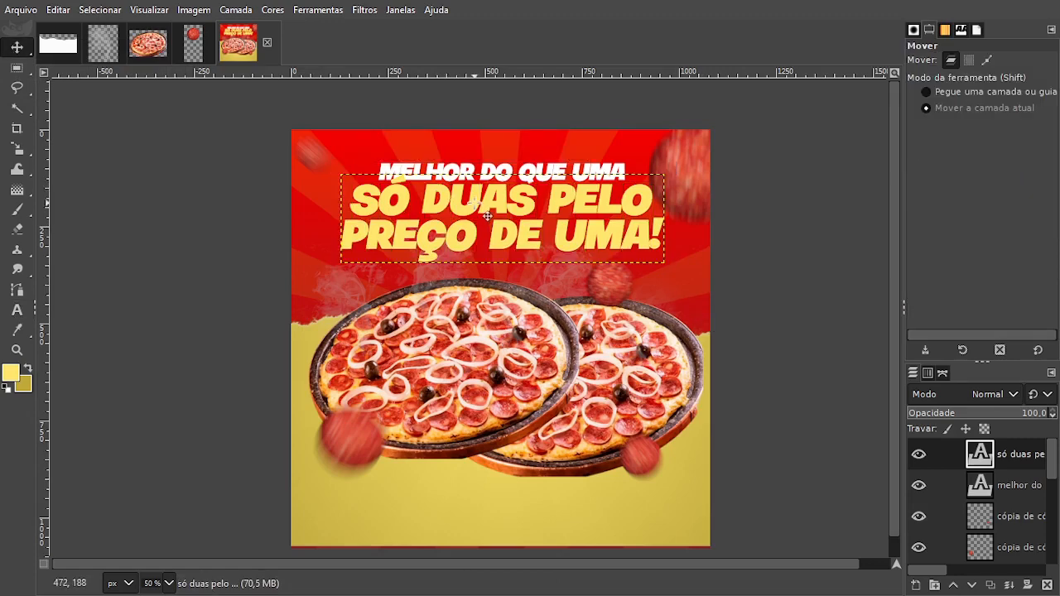
drag(480, 218, 490, 222)
- Try merging the yellow text layer down into "melhor do que uma", toggle the merged layer's visibility, and undo the merge
right_click(986, 464)
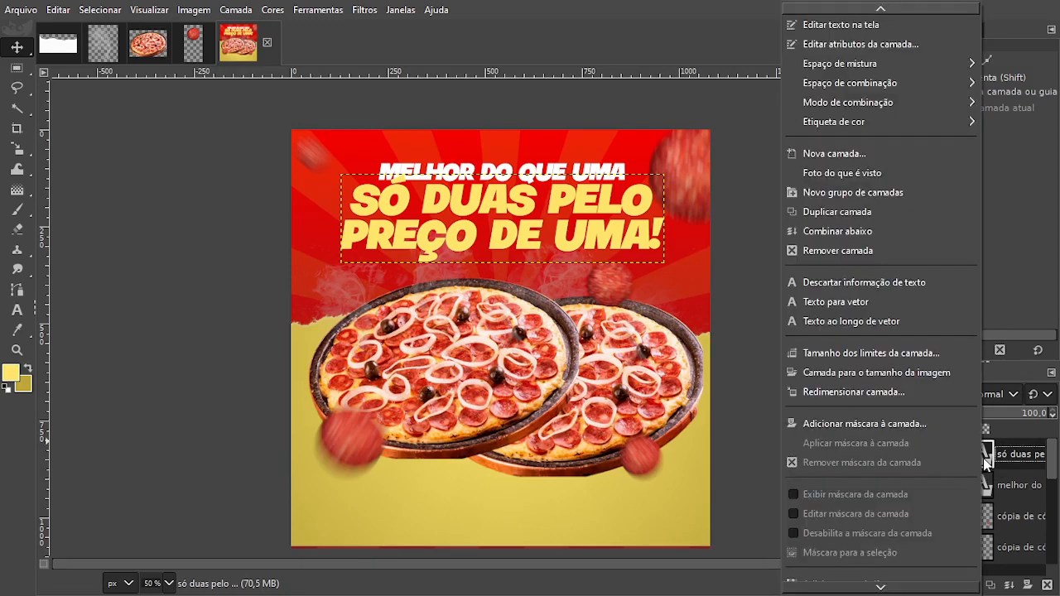
click(837, 231)
click(917, 454)
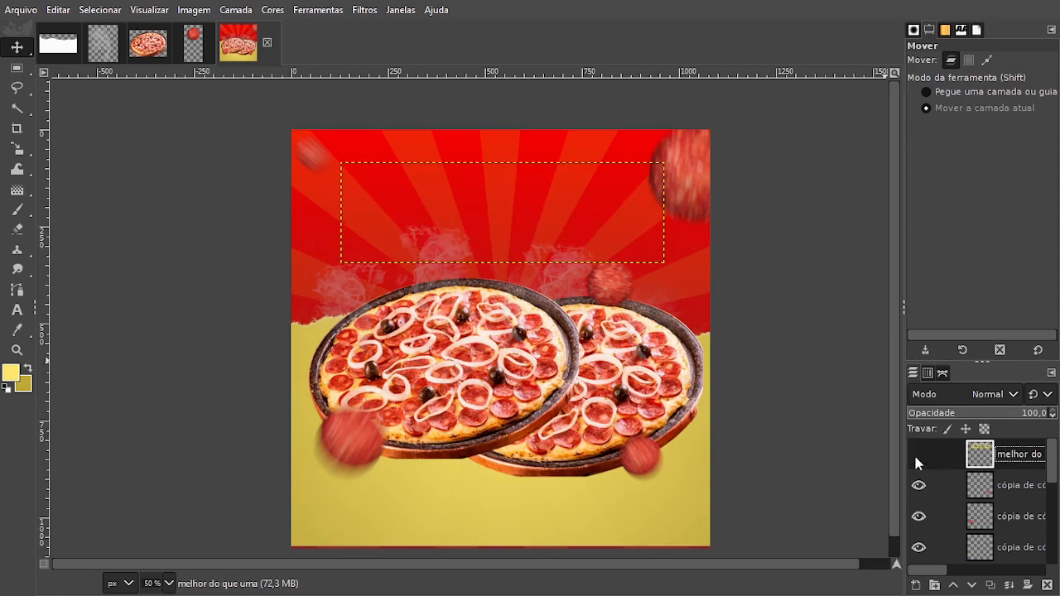
click(915, 455)
click(915, 455)
click(916, 457)
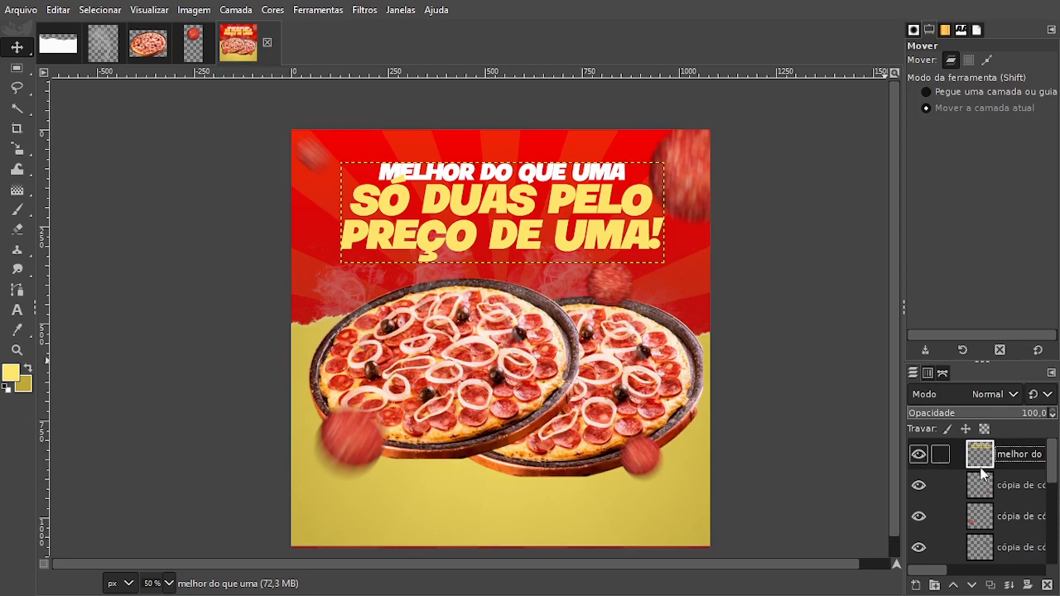
click(571, 238)
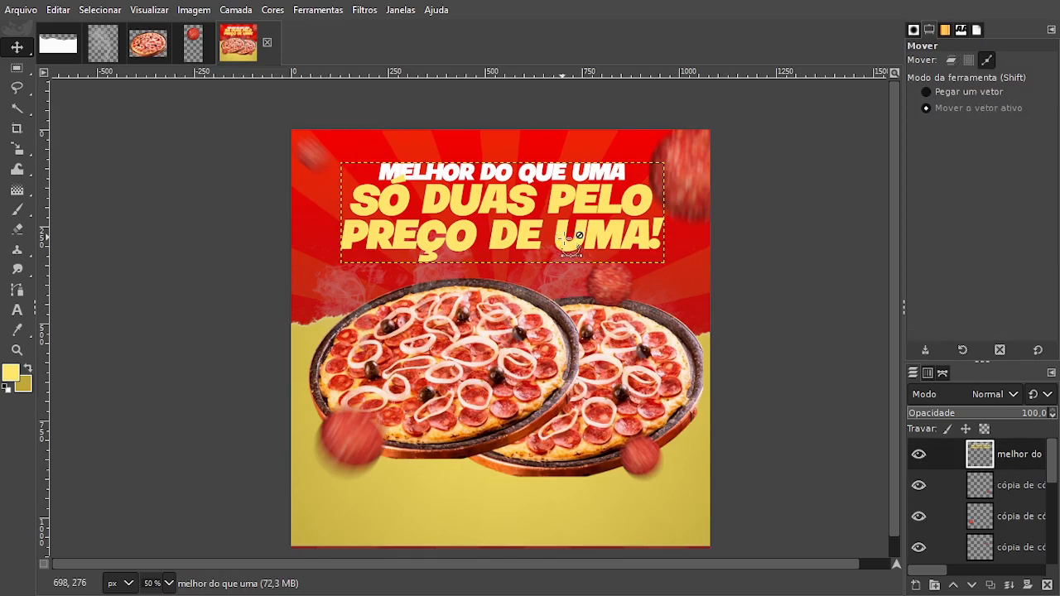
key(ctrl+z)
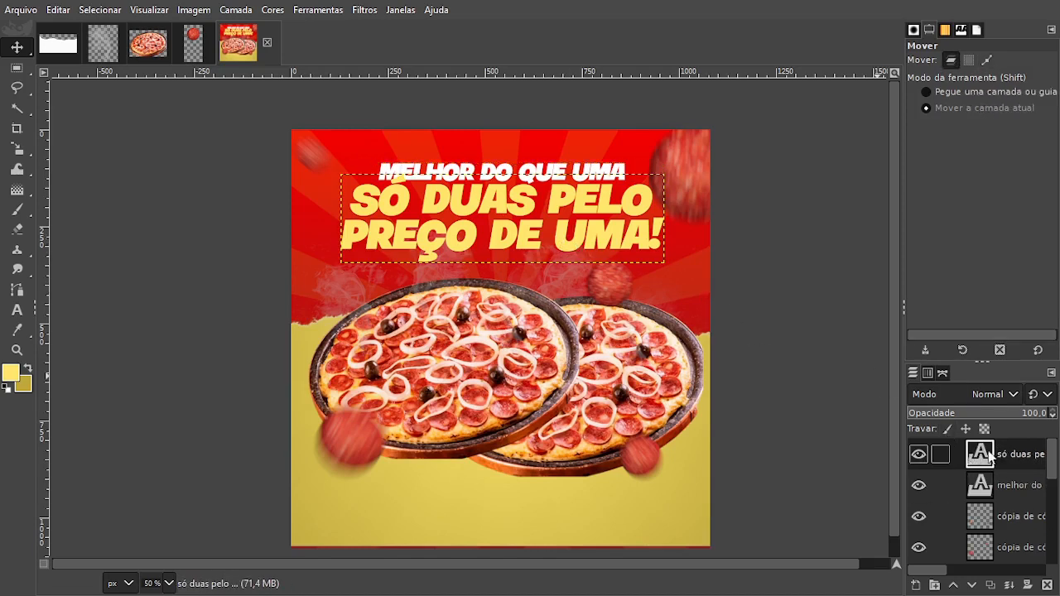
- Duplicate both headline text layers, the yellow "só duas pelo preço de uma!" and the white "melhor do que uma"
click(990, 585)
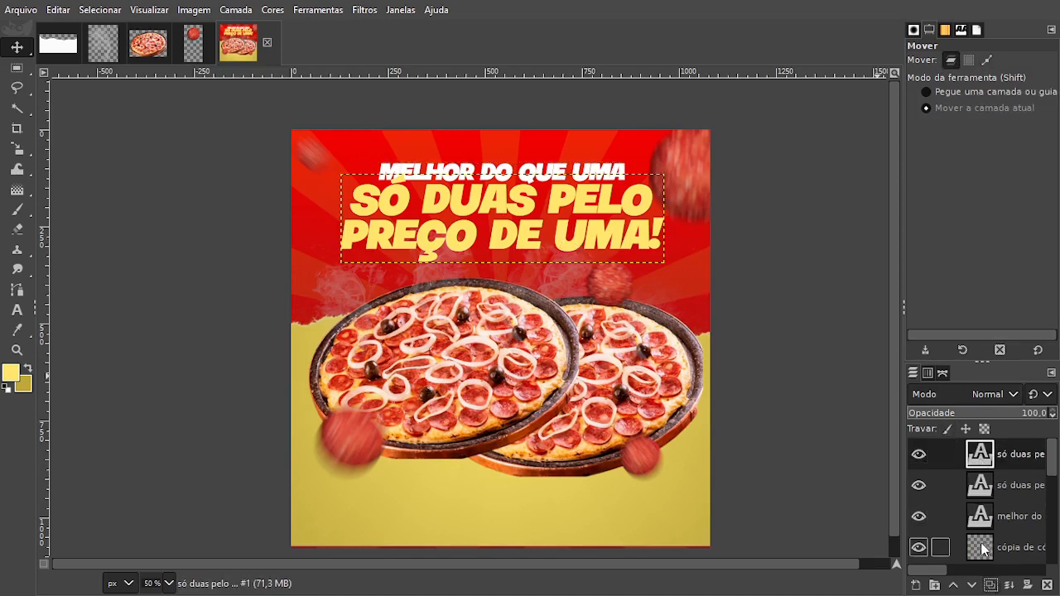
click(940, 516)
click(990, 585)
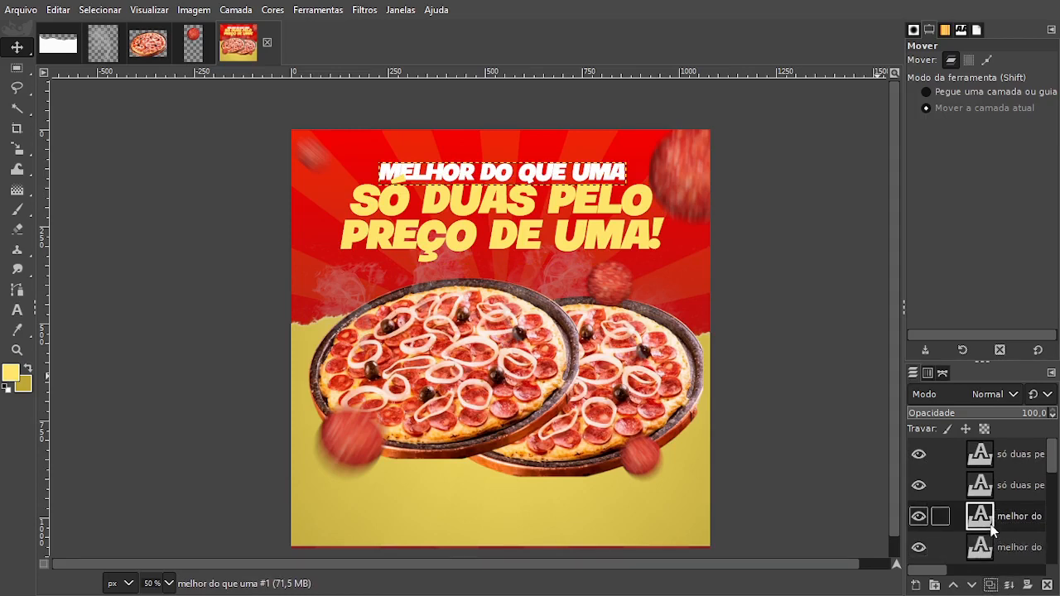
- Hide one copy of each headline text, stack the two visible copies together, and merge the yellow one down into "melhor do que uma"
drag(986, 524, 984, 517)
click(918, 547)
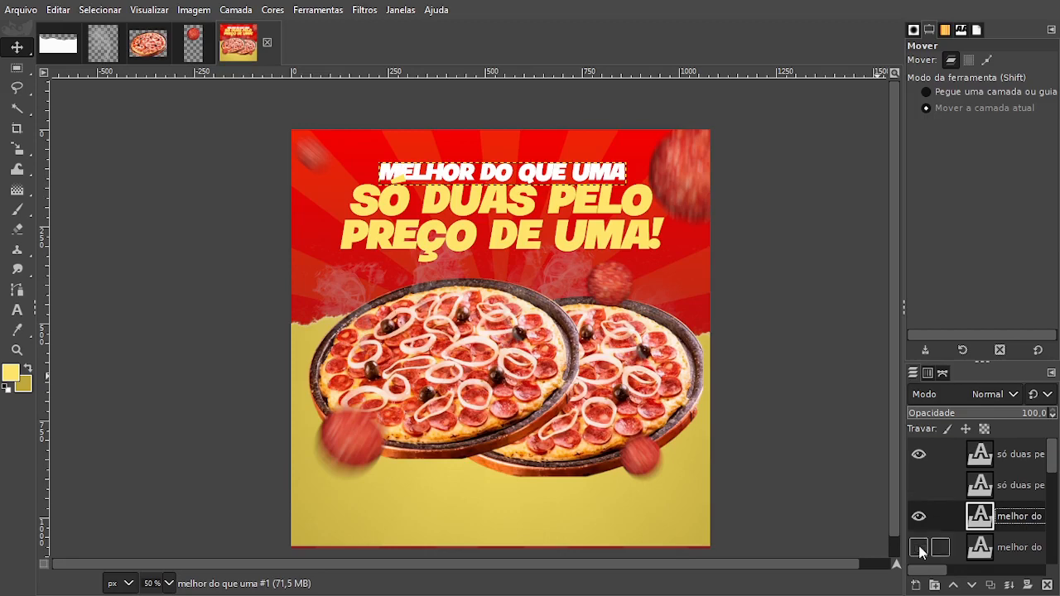
drag(985, 517, 986, 477)
right_click(986, 452)
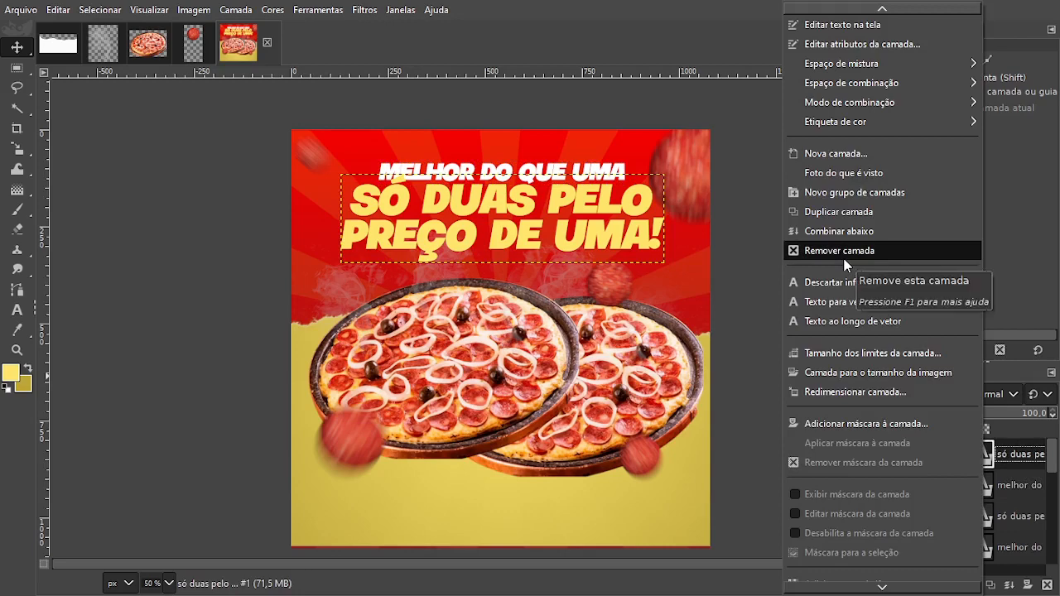
click(837, 231)
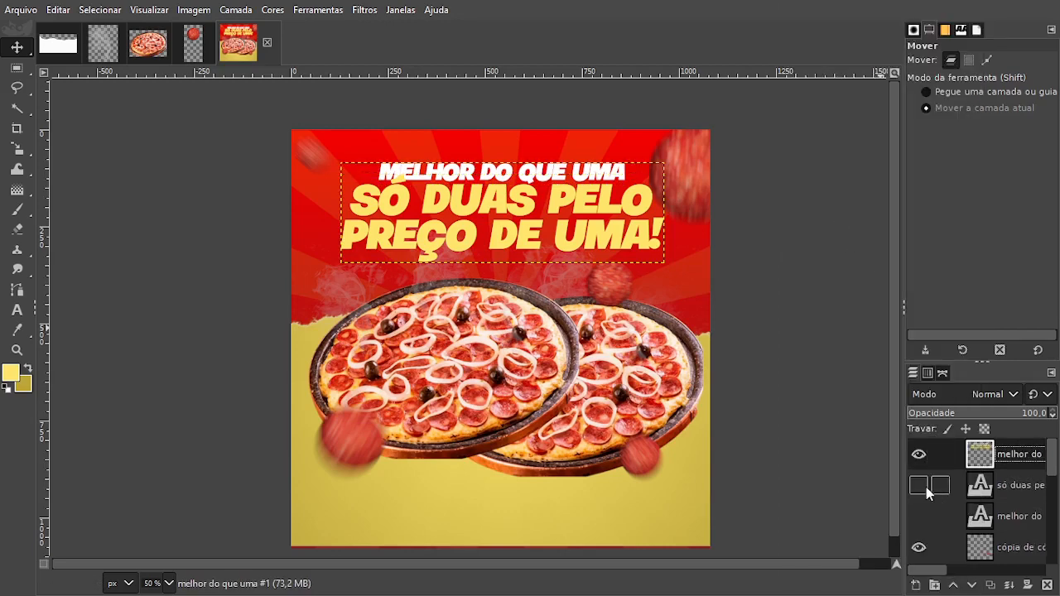
- Create a layer group named "backup texto" directly below the merged headline layer
click(935, 586)
drag(985, 457, 1027, 485)
double_click(1023, 485)
text(ba)
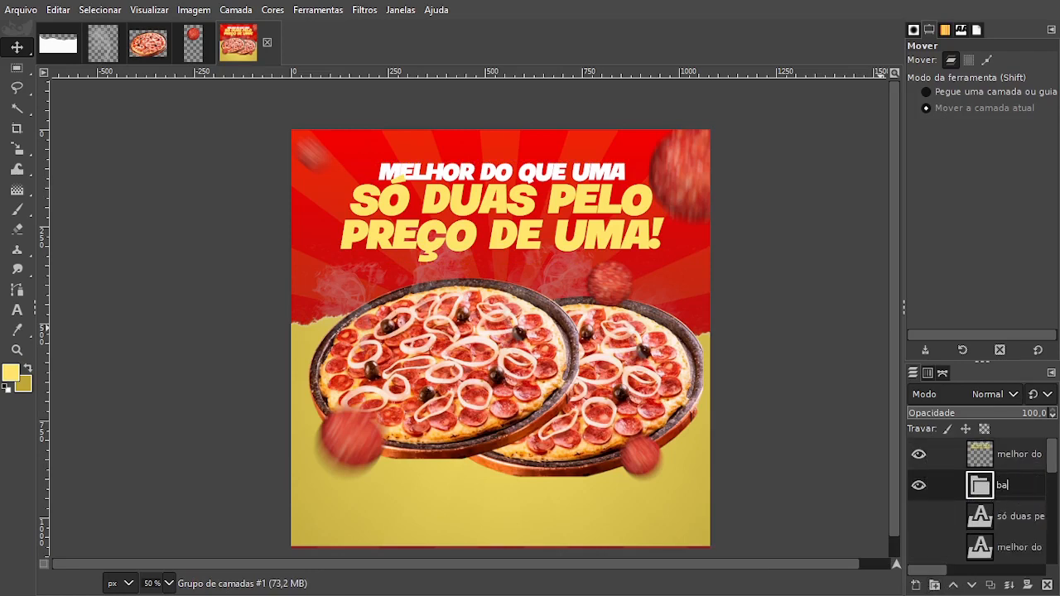
text(ckup texto)
key(Return)
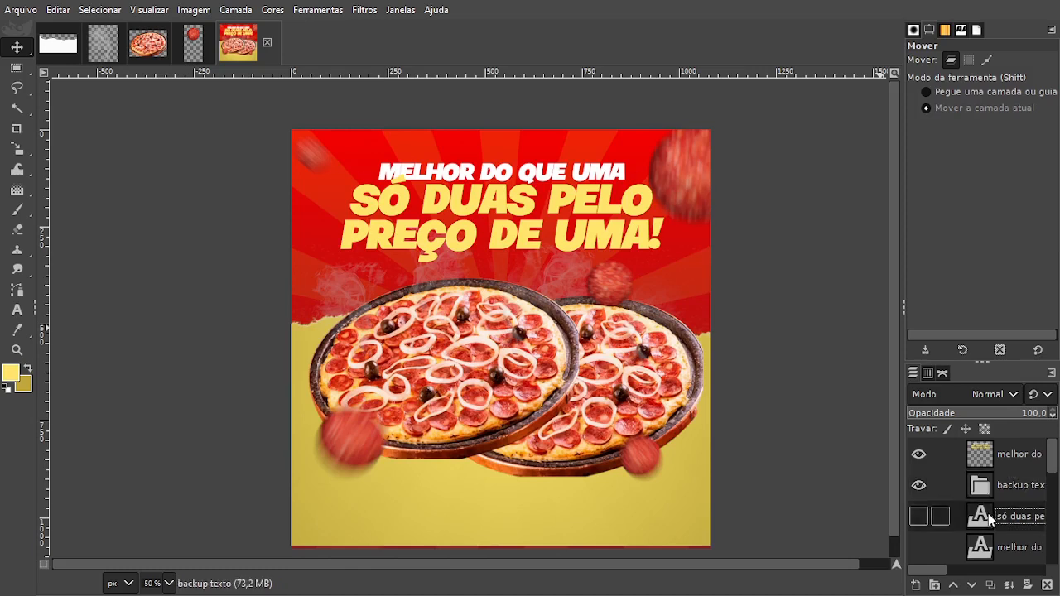
- Move the two hidden editable headline text layers into the "backup texto" group and collapse it
mouse_move(979, 517)
mouse_down()
mouse_move(981, 489)
mouse_move(993, 549)
mouse_move(987, 489)
mouse_move(991, 518)
mouse_up()
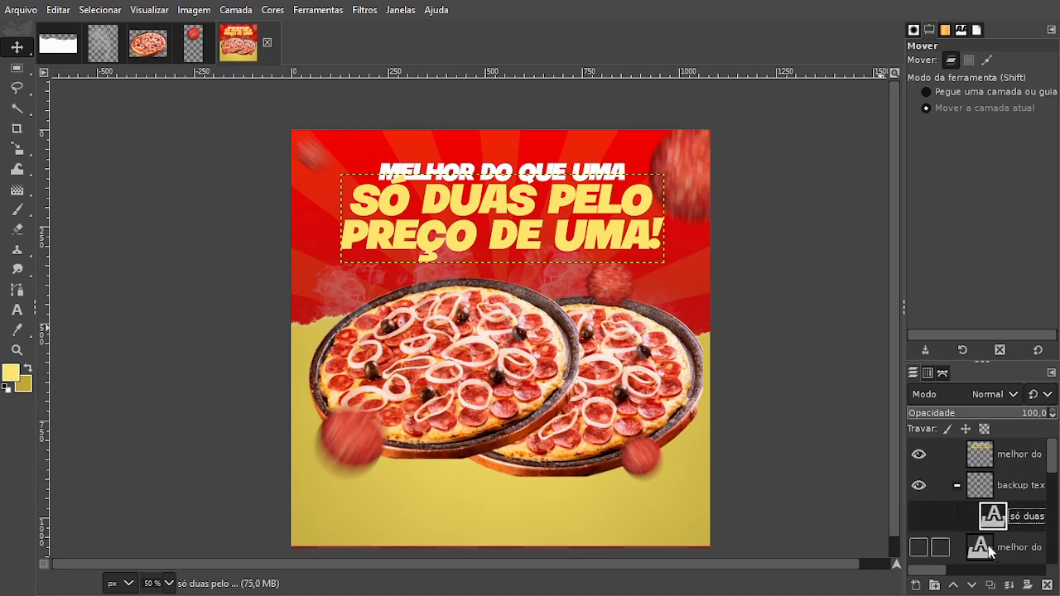
click(993, 547)
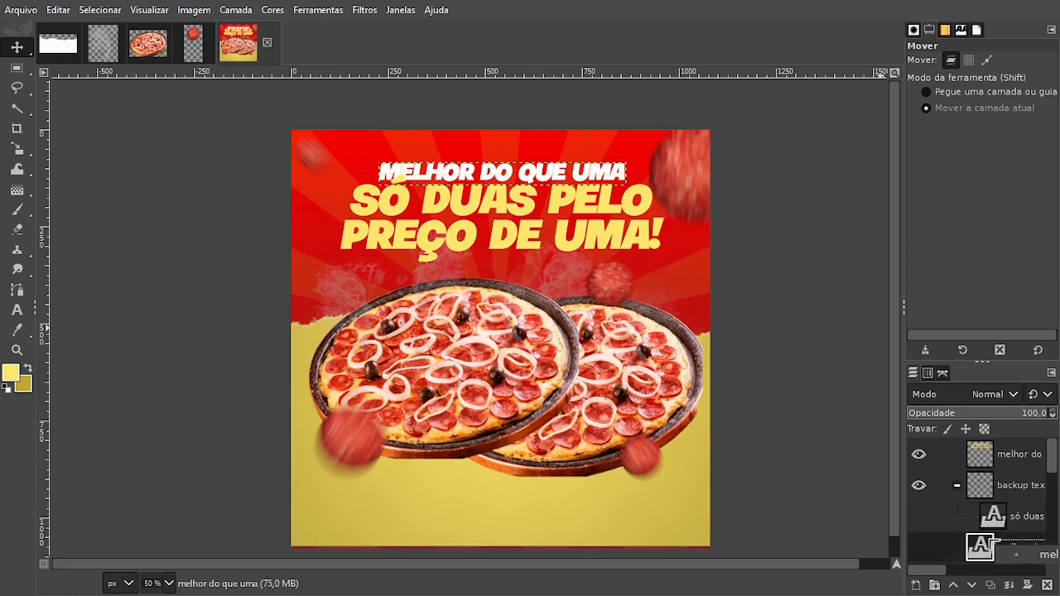
click(958, 486)
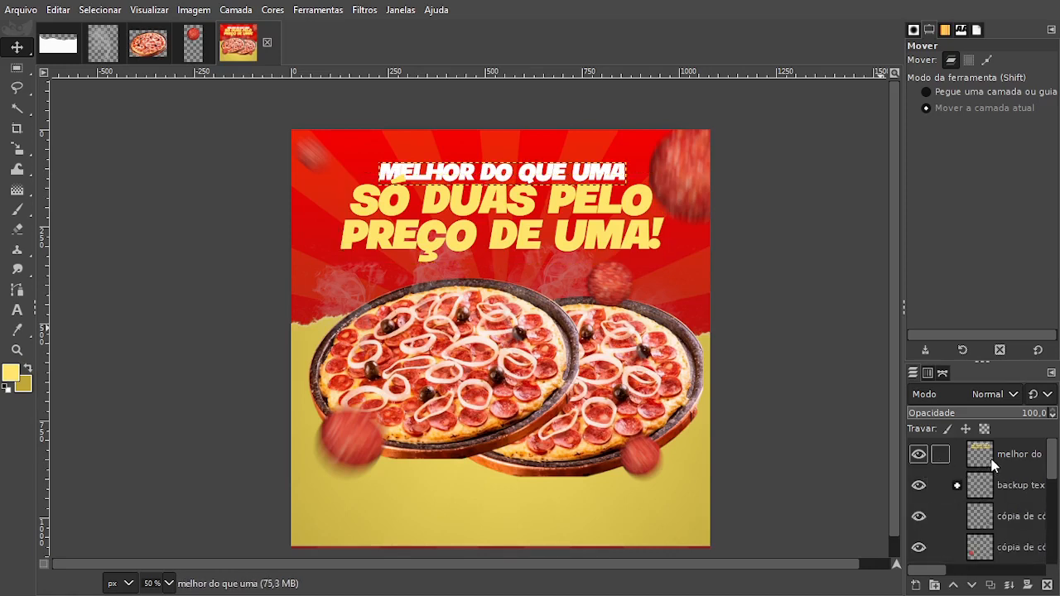
- Apply a black drop shadow to the merged headline with X and Y offsets of 26.667, blur radius 12.86 and grow radius 6
click(991, 460)
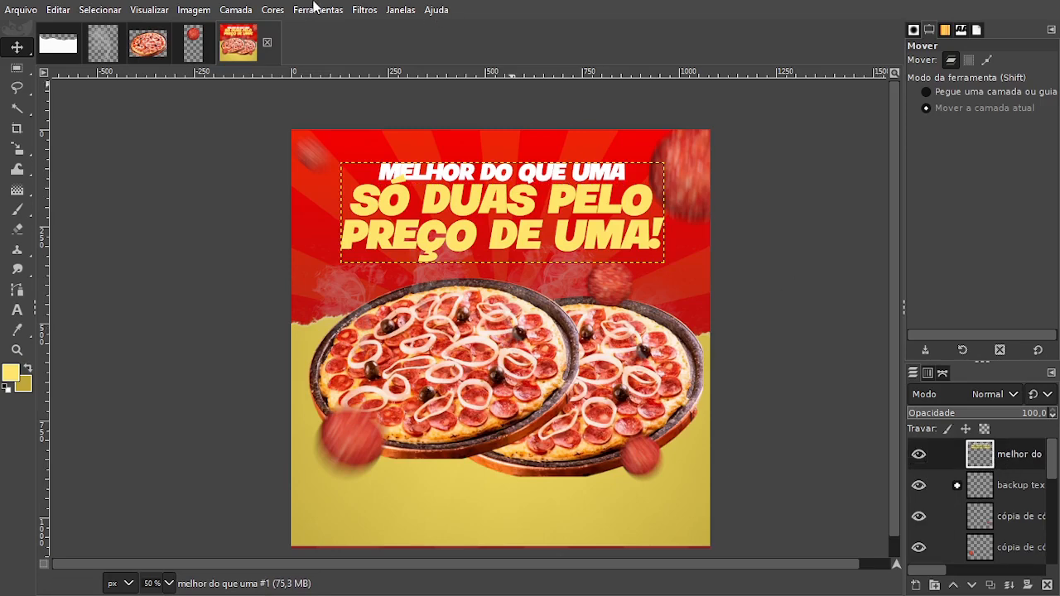
click(363, 11)
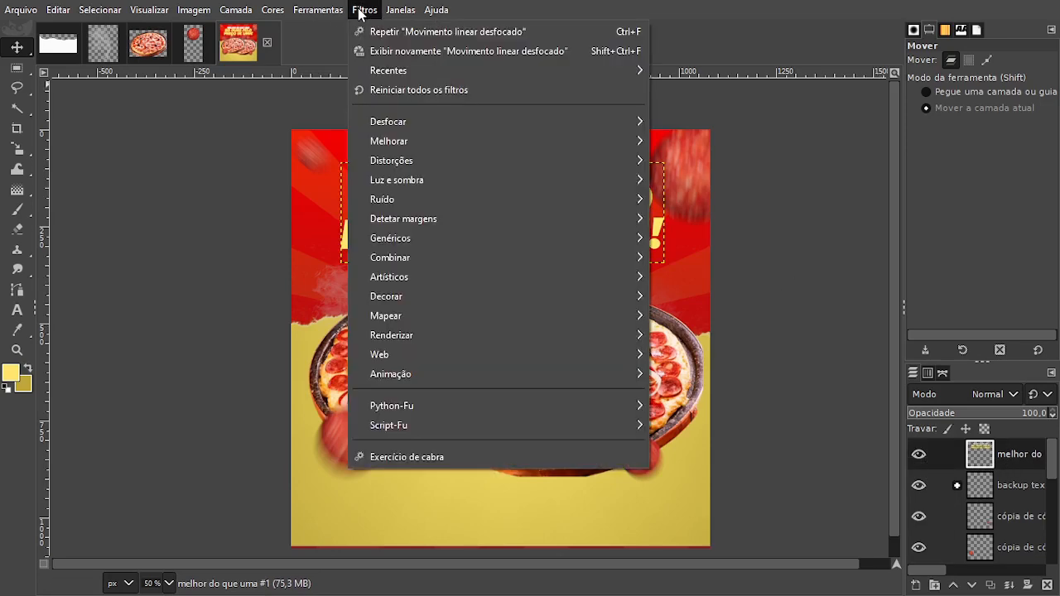
mouse_move(455, 182)
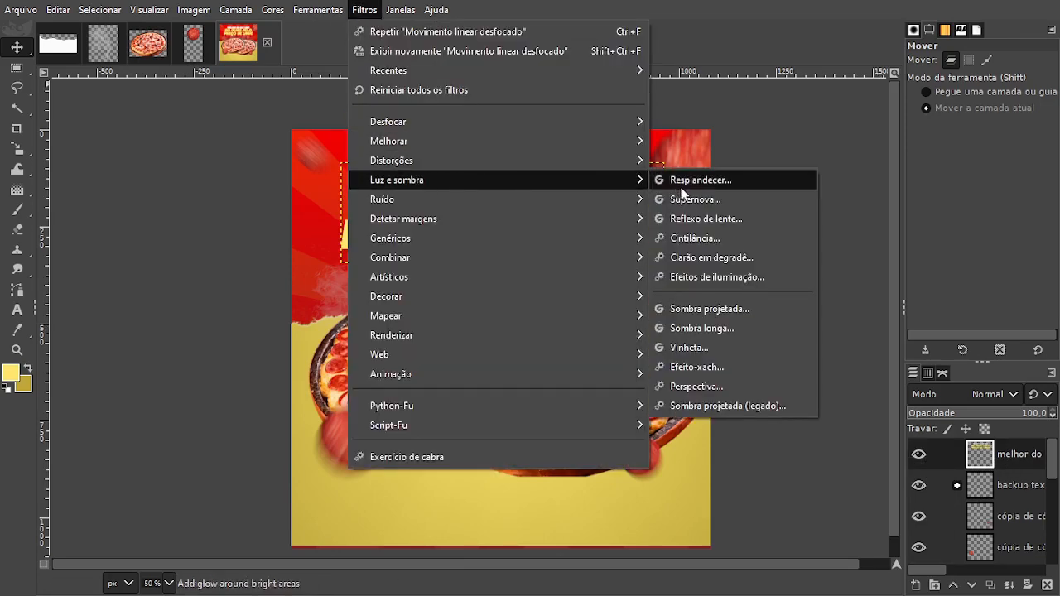
click(712, 312)
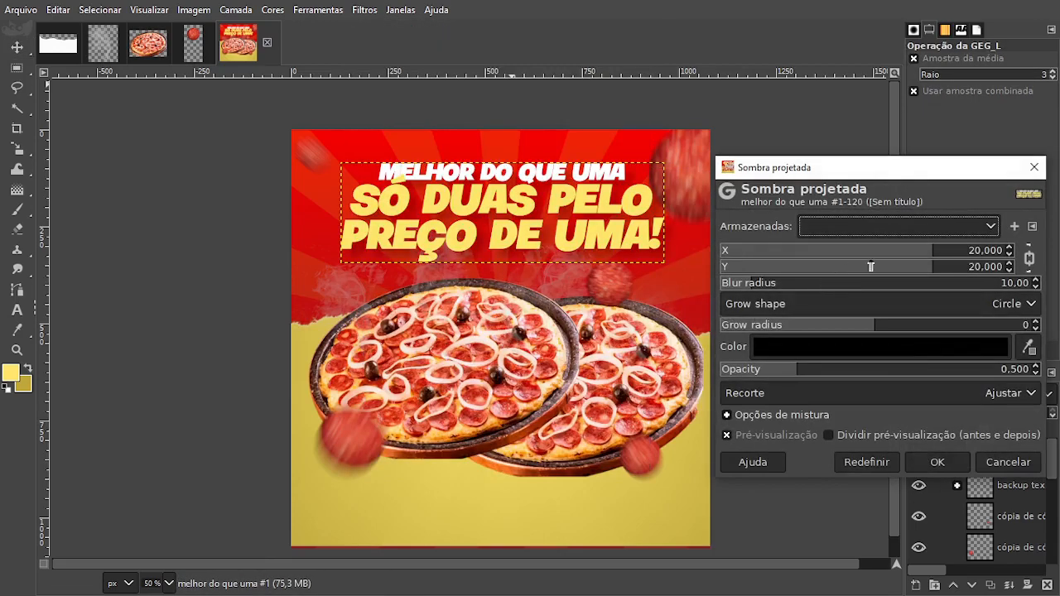
drag(934, 259, 954, 258)
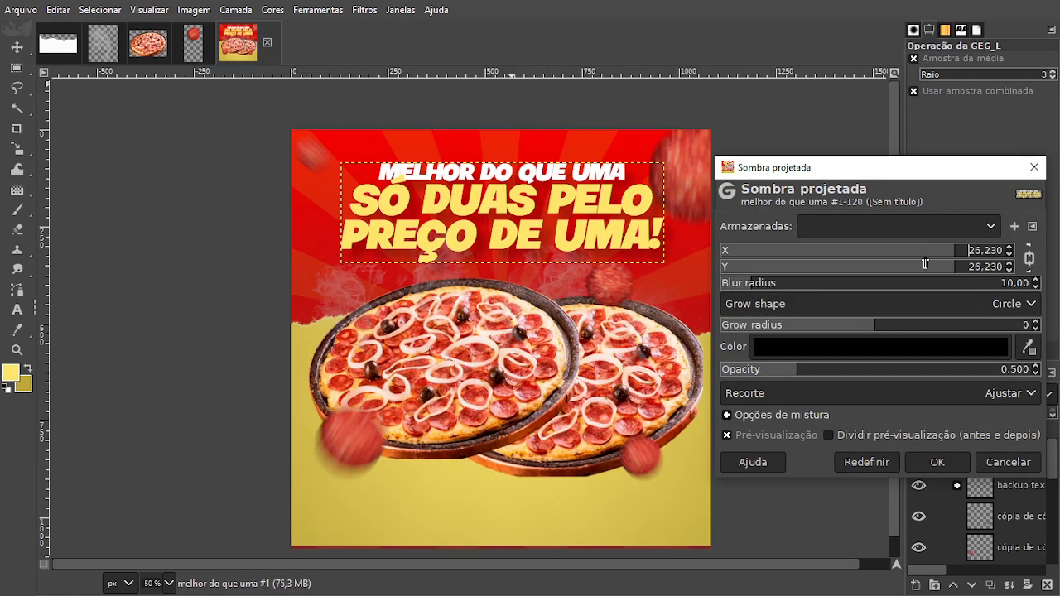
drag(751, 287, 758, 287)
drag(874, 328, 913, 329)
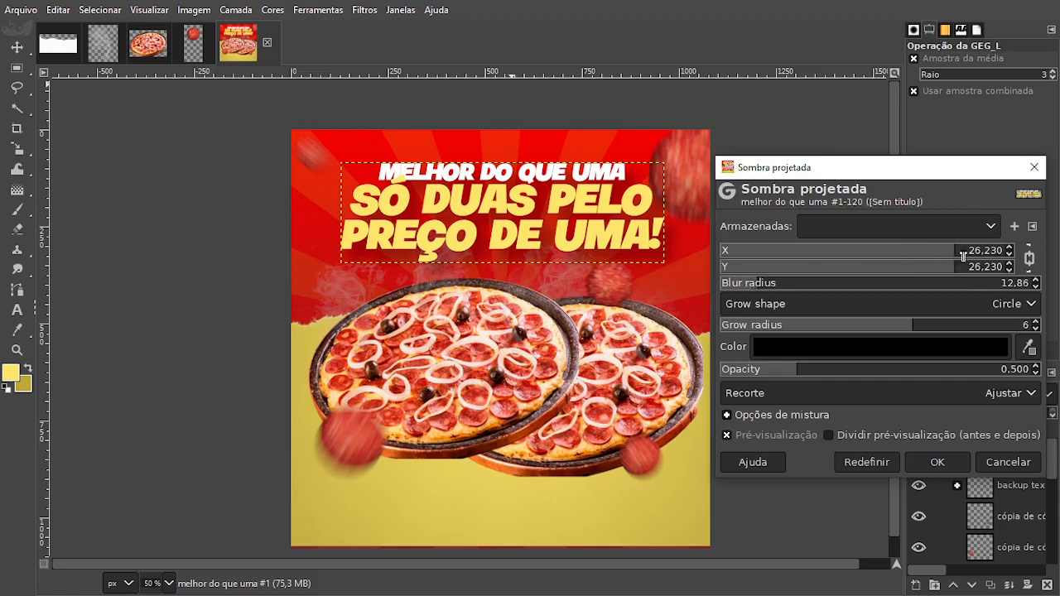
mouse_move(958, 252)
mouse_down()
mouse_move(931, 252)
mouse_move(958, 252)
mouse_up()
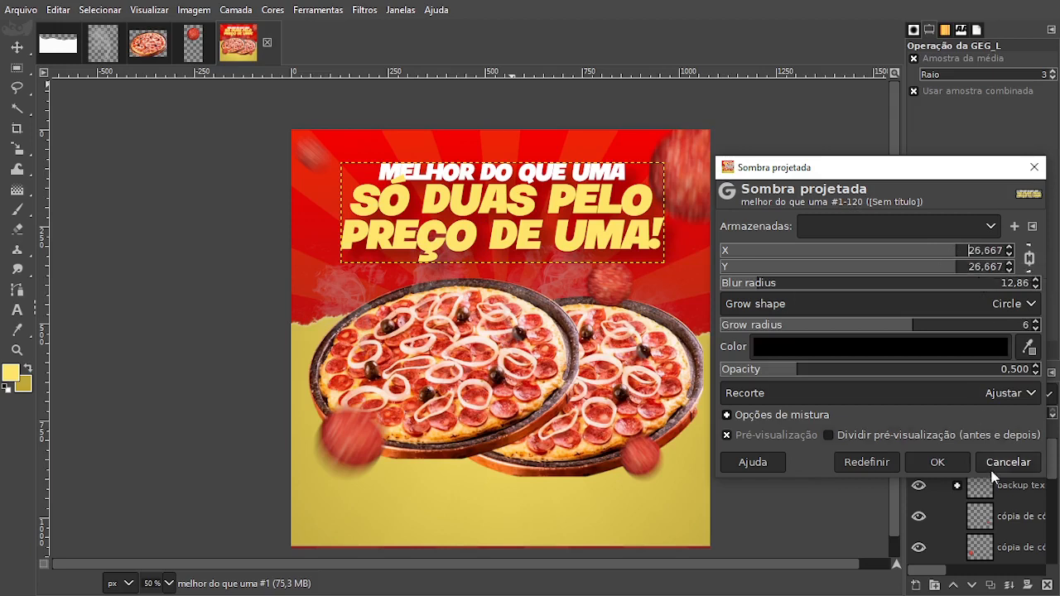
click(939, 462)
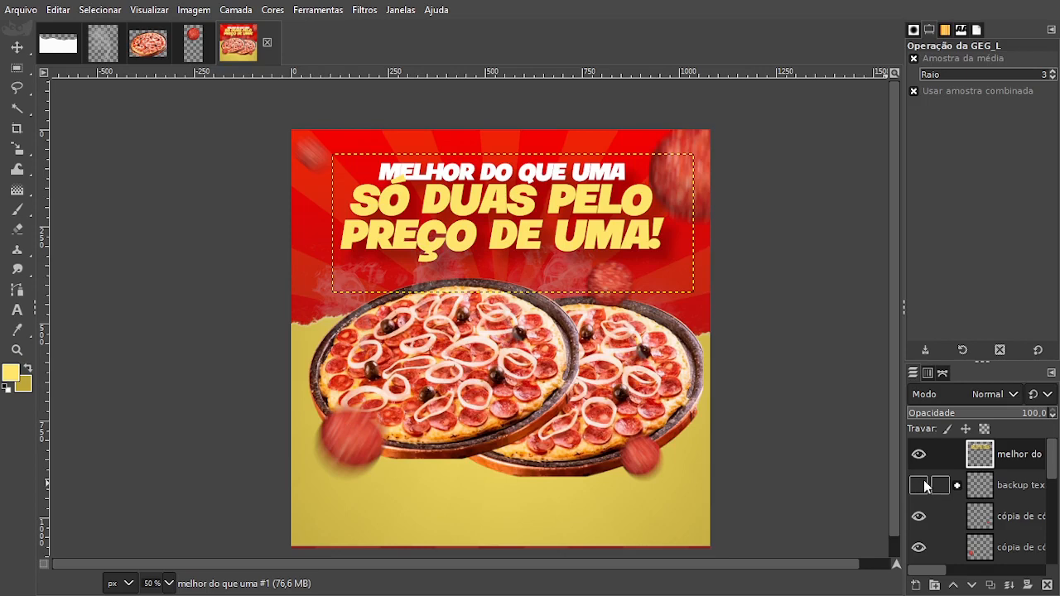
- Create a new layer from the visible image above the merged headline layer
right_click(983, 458)
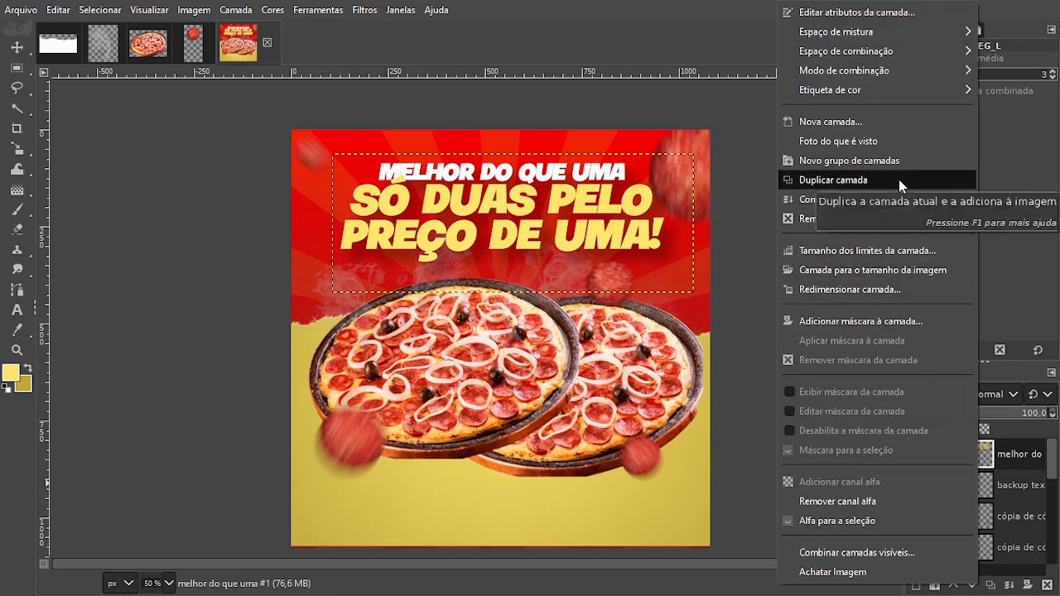
click(894, 150)
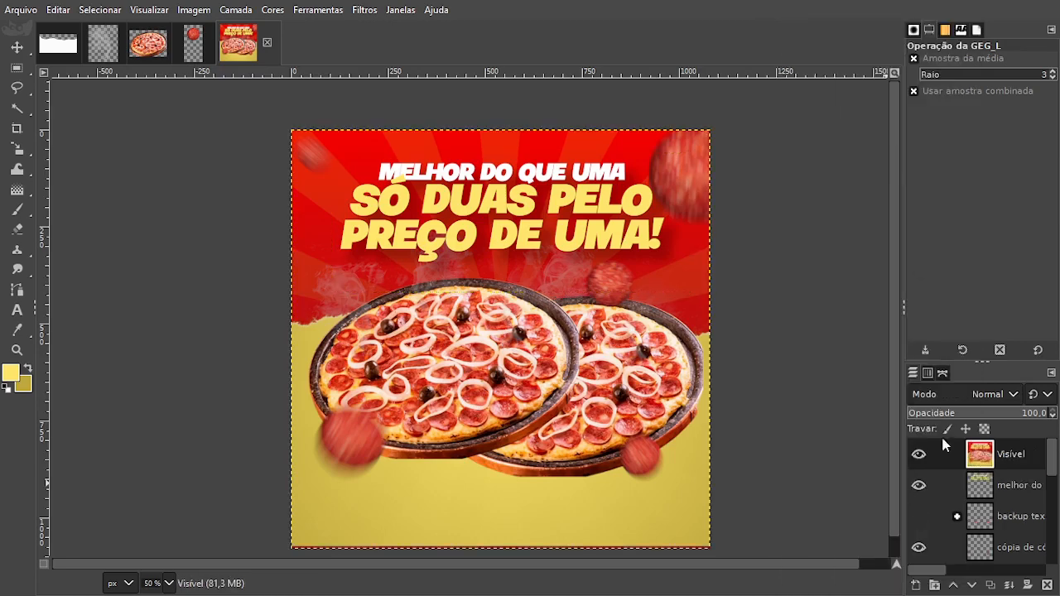
click(917, 456)
- Apply an S-shaped value curve to the Visível layer with points 81 to 52 and 150 to 148, and compare before and after
click(275, 11)
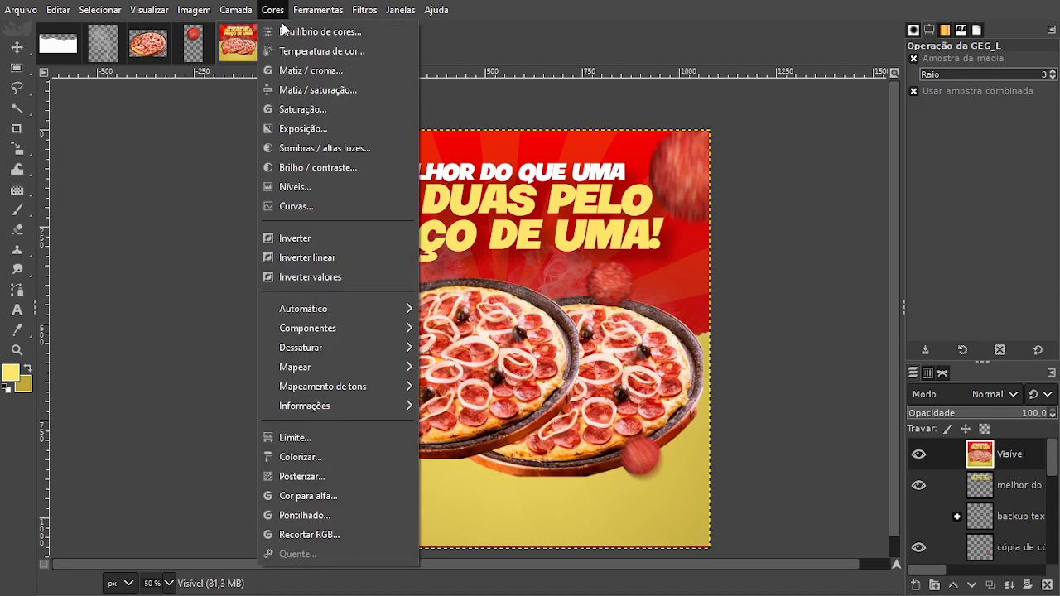
click(328, 209)
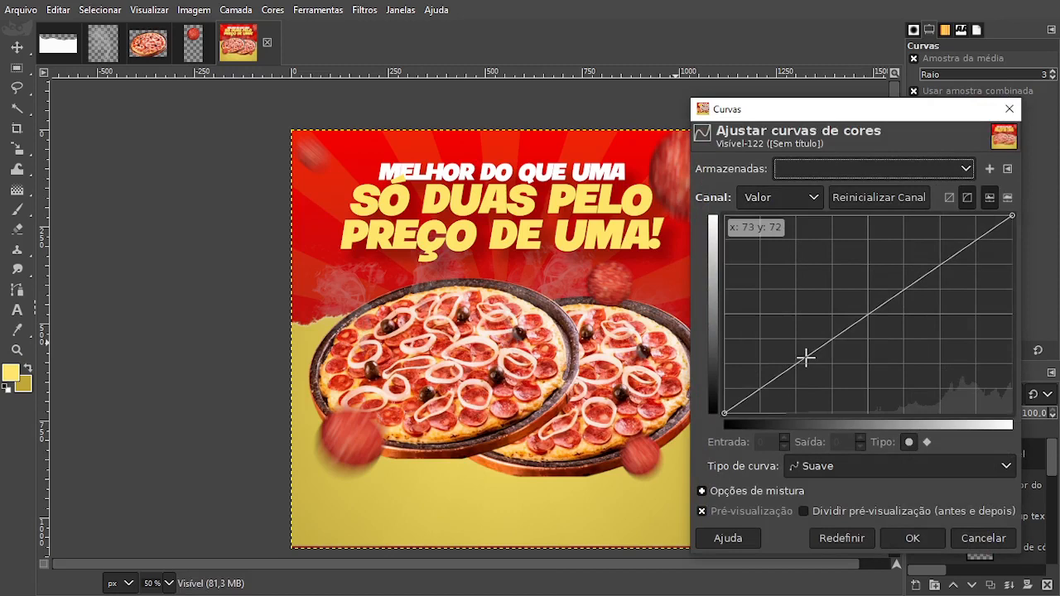
drag(807, 357, 813, 371)
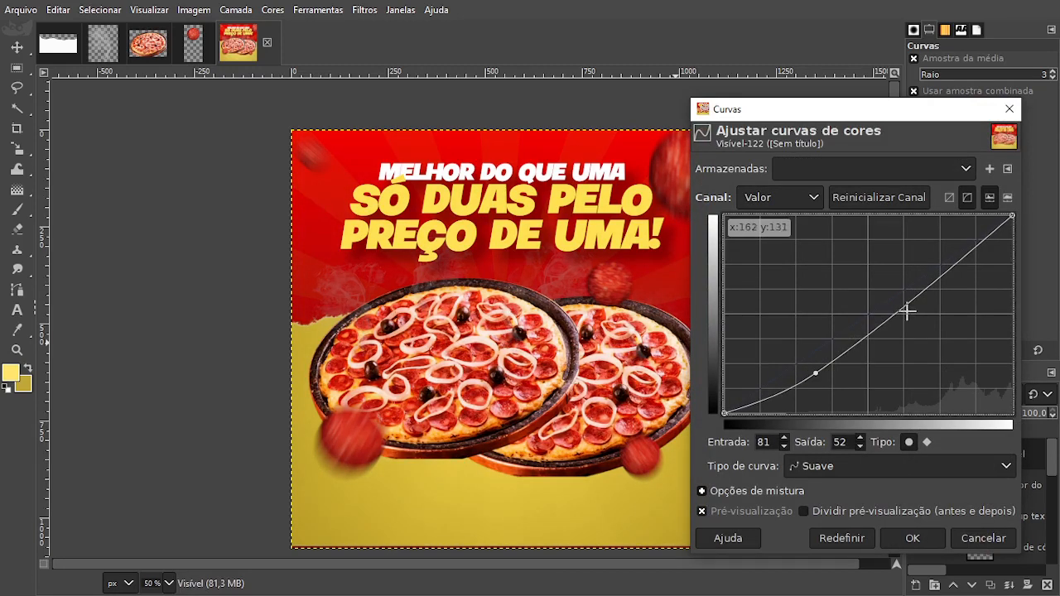
drag(906, 310, 894, 298)
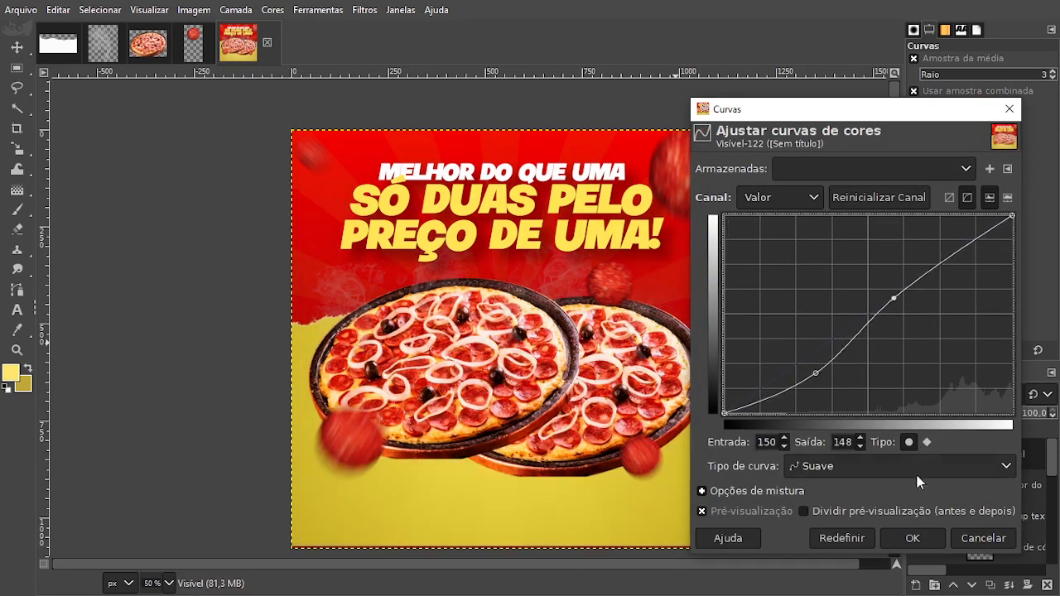
click(912, 538)
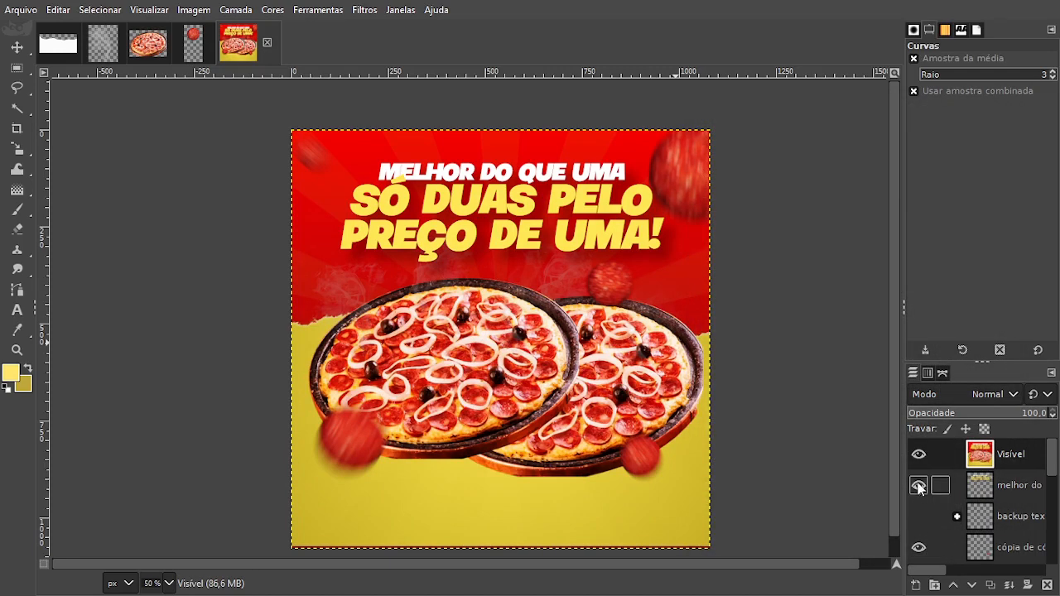
click(917, 456)
click(916, 460)
click(916, 460)
- Set the Visível layer's saturation scale to 0.990 and toggle the layer's visibility to compare the result
click(273, 10)
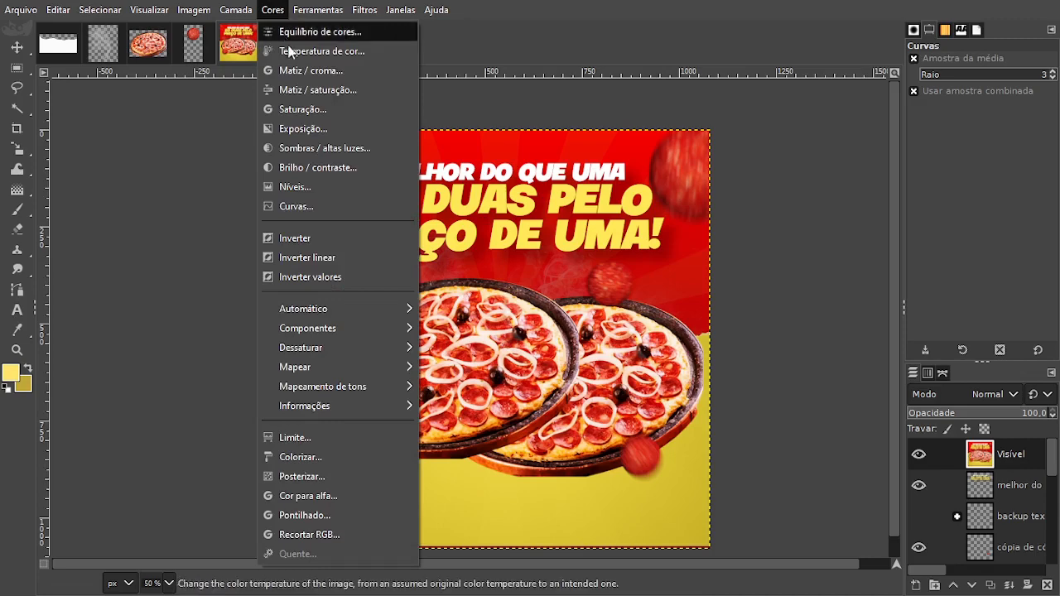
click(313, 110)
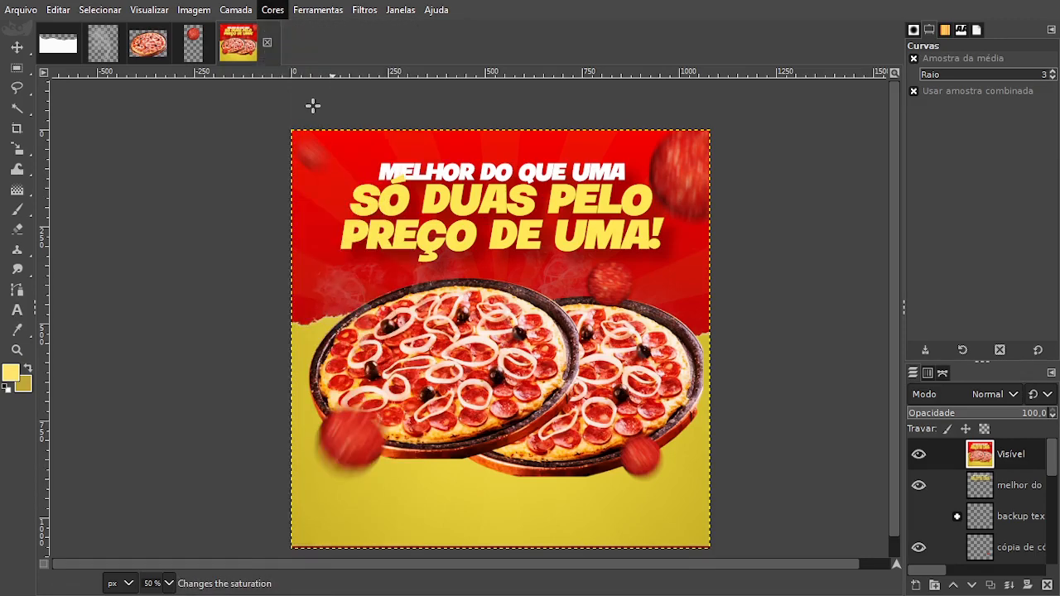
click(870, 252)
drag(869, 255, 873, 255)
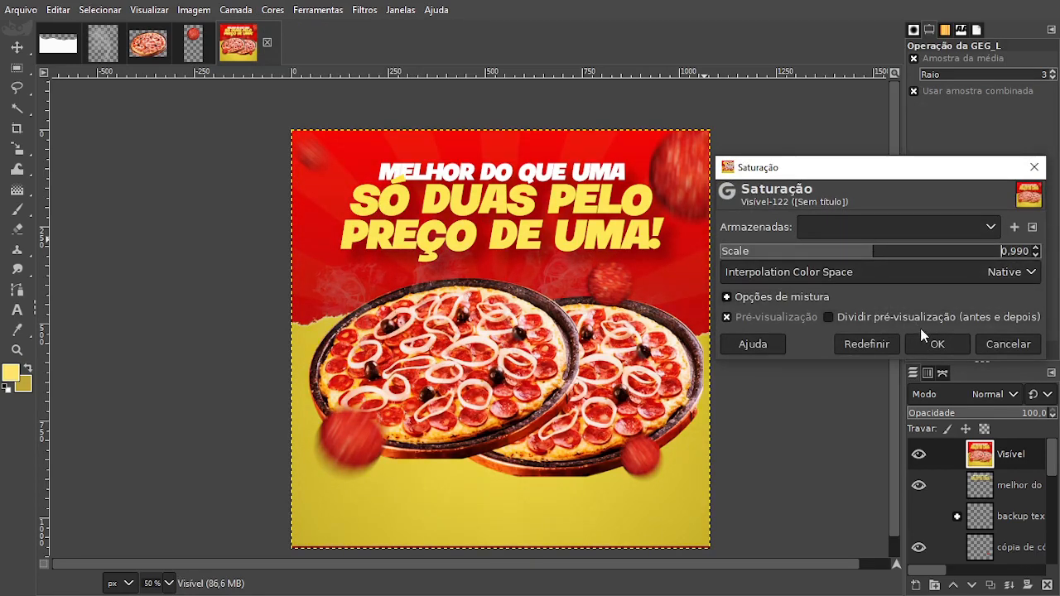
click(937, 344)
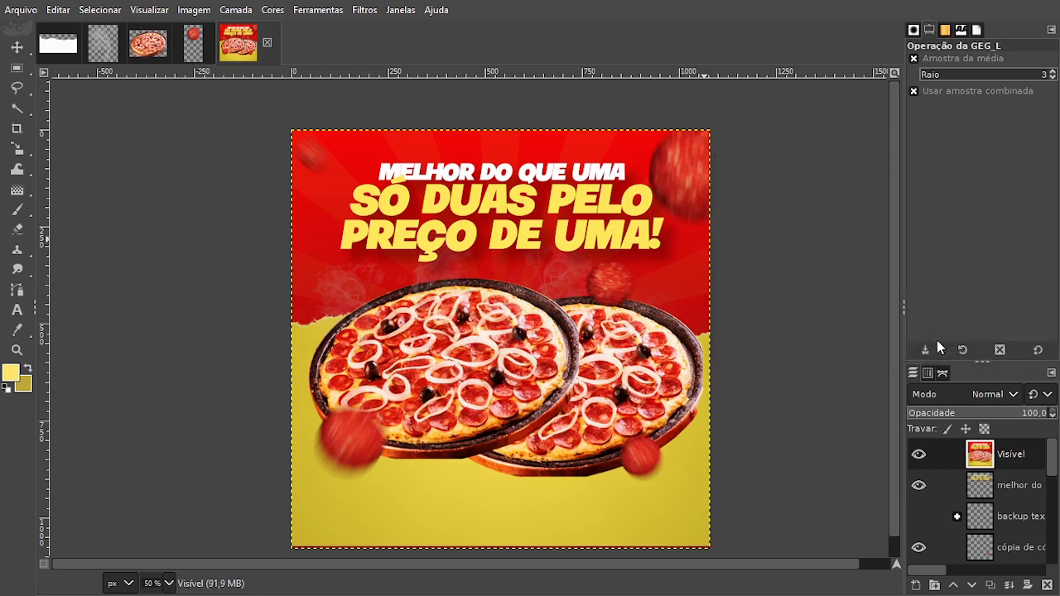
click(917, 455)
click(918, 455)
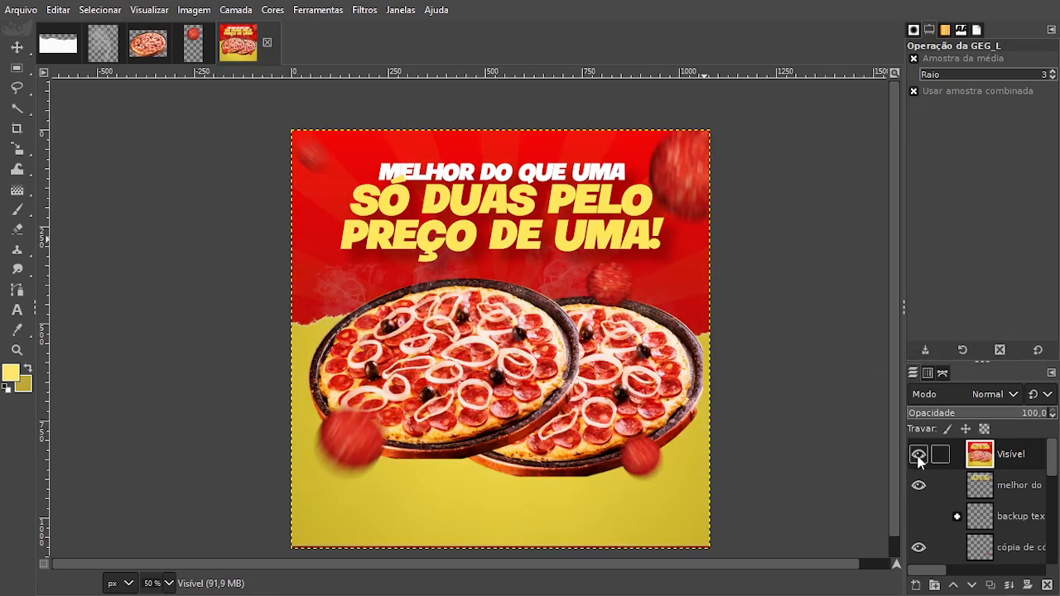
click(917, 455)
click(918, 456)
click(917, 455)
click(917, 456)
- Adjust the Visível layer's input levels to gamma 0.80 and white point 243, and compare with the layer hidden
click(272, 10)
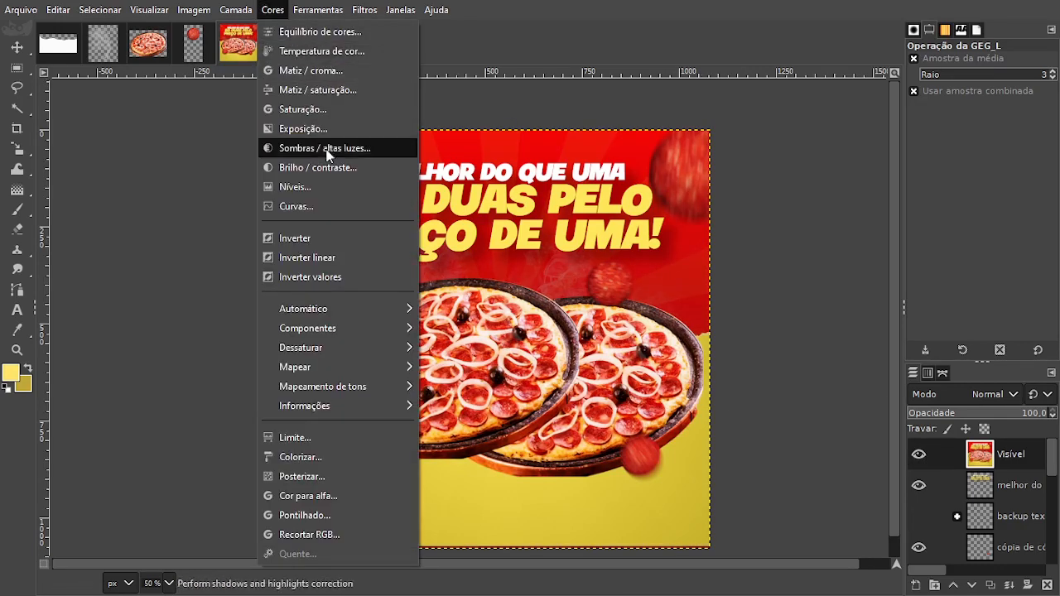
click(348, 196)
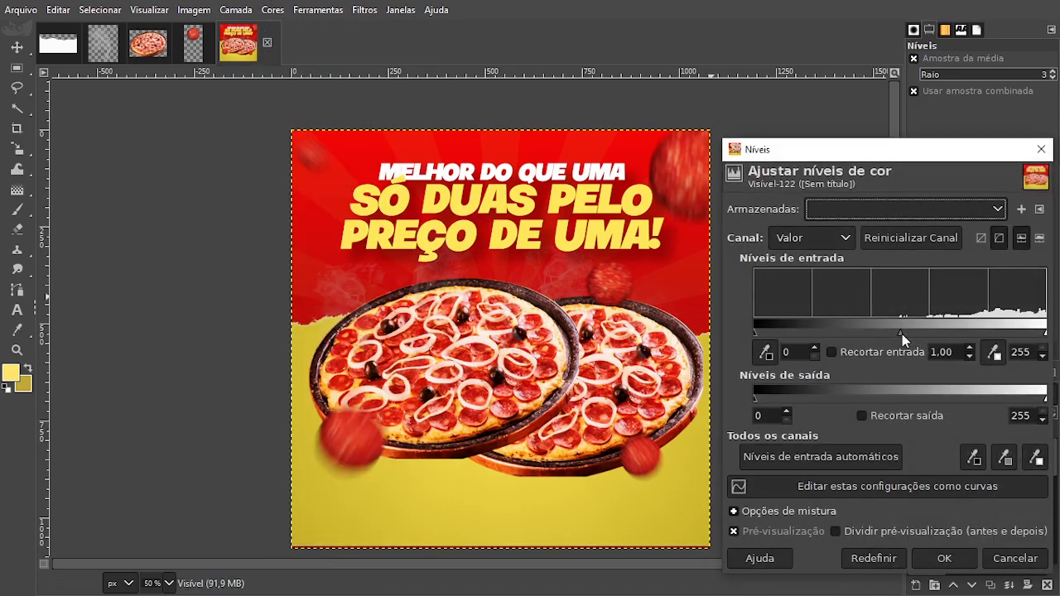
drag(902, 334, 915, 336)
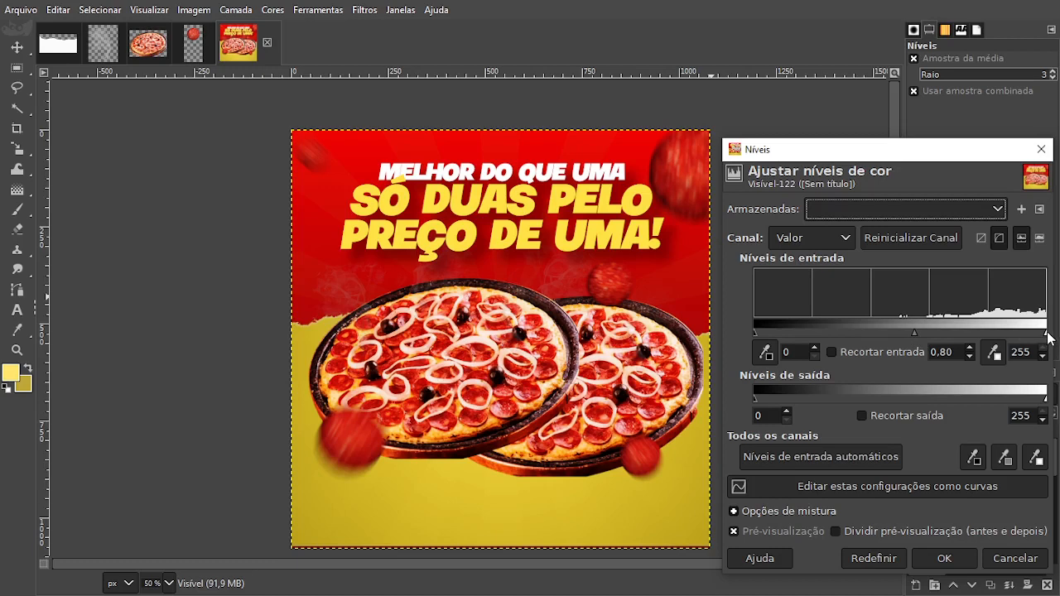
drag(1045, 334, 1034, 335)
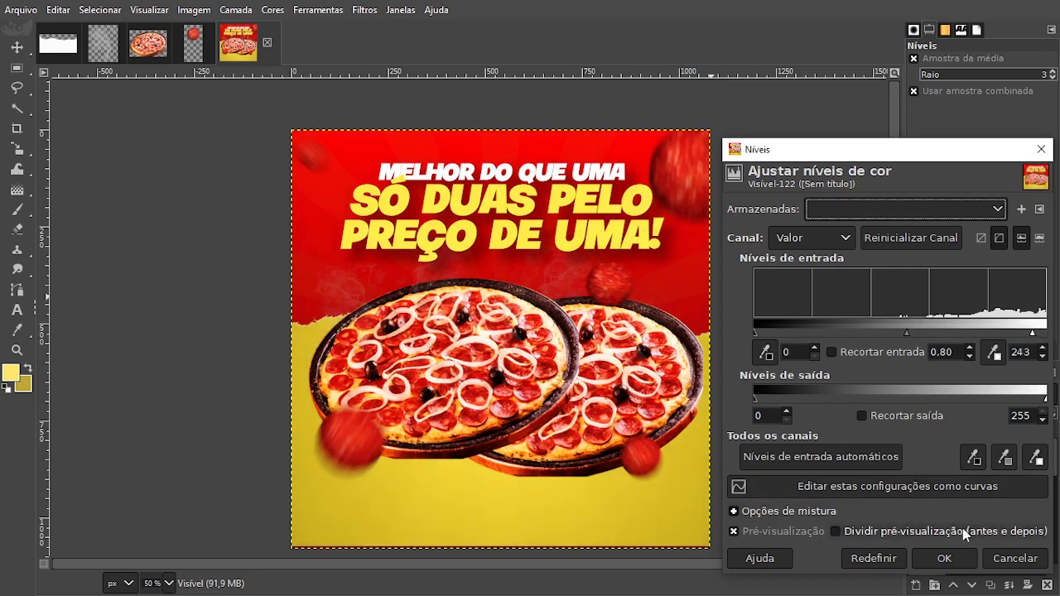
click(950, 558)
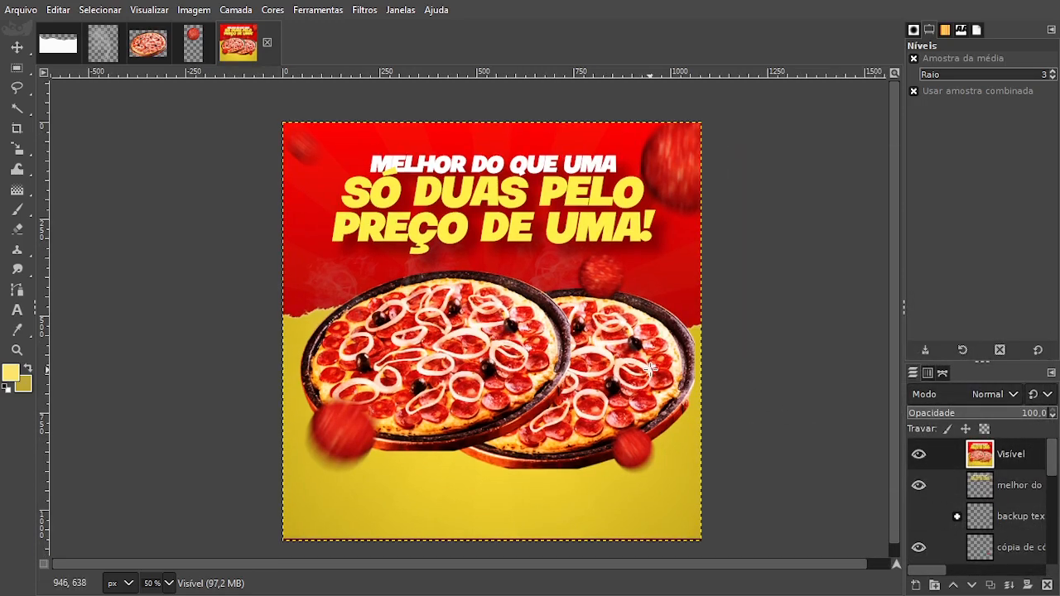
click(917, 456)
click(918, 456)
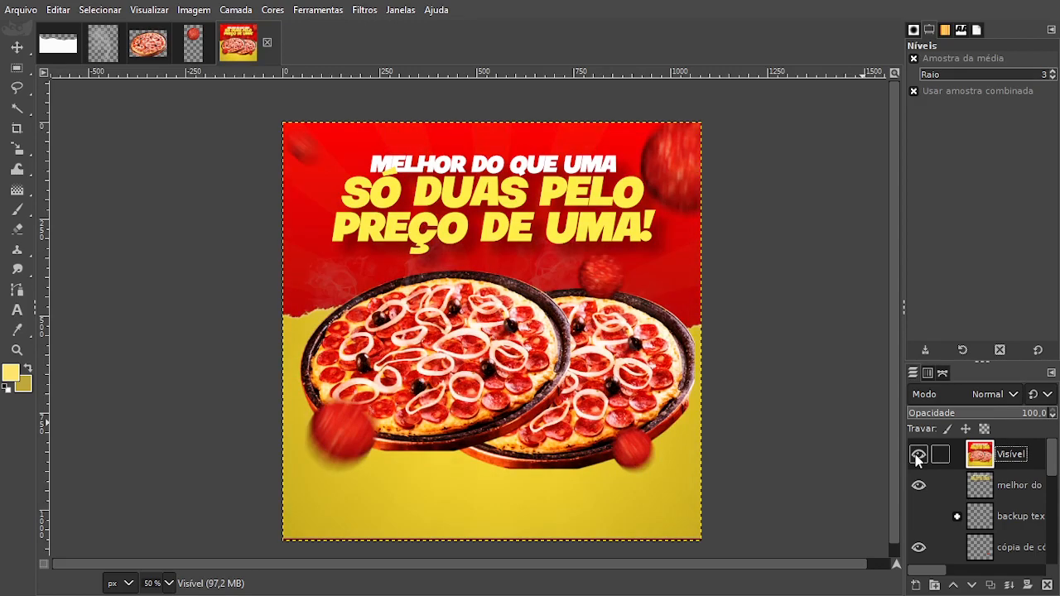